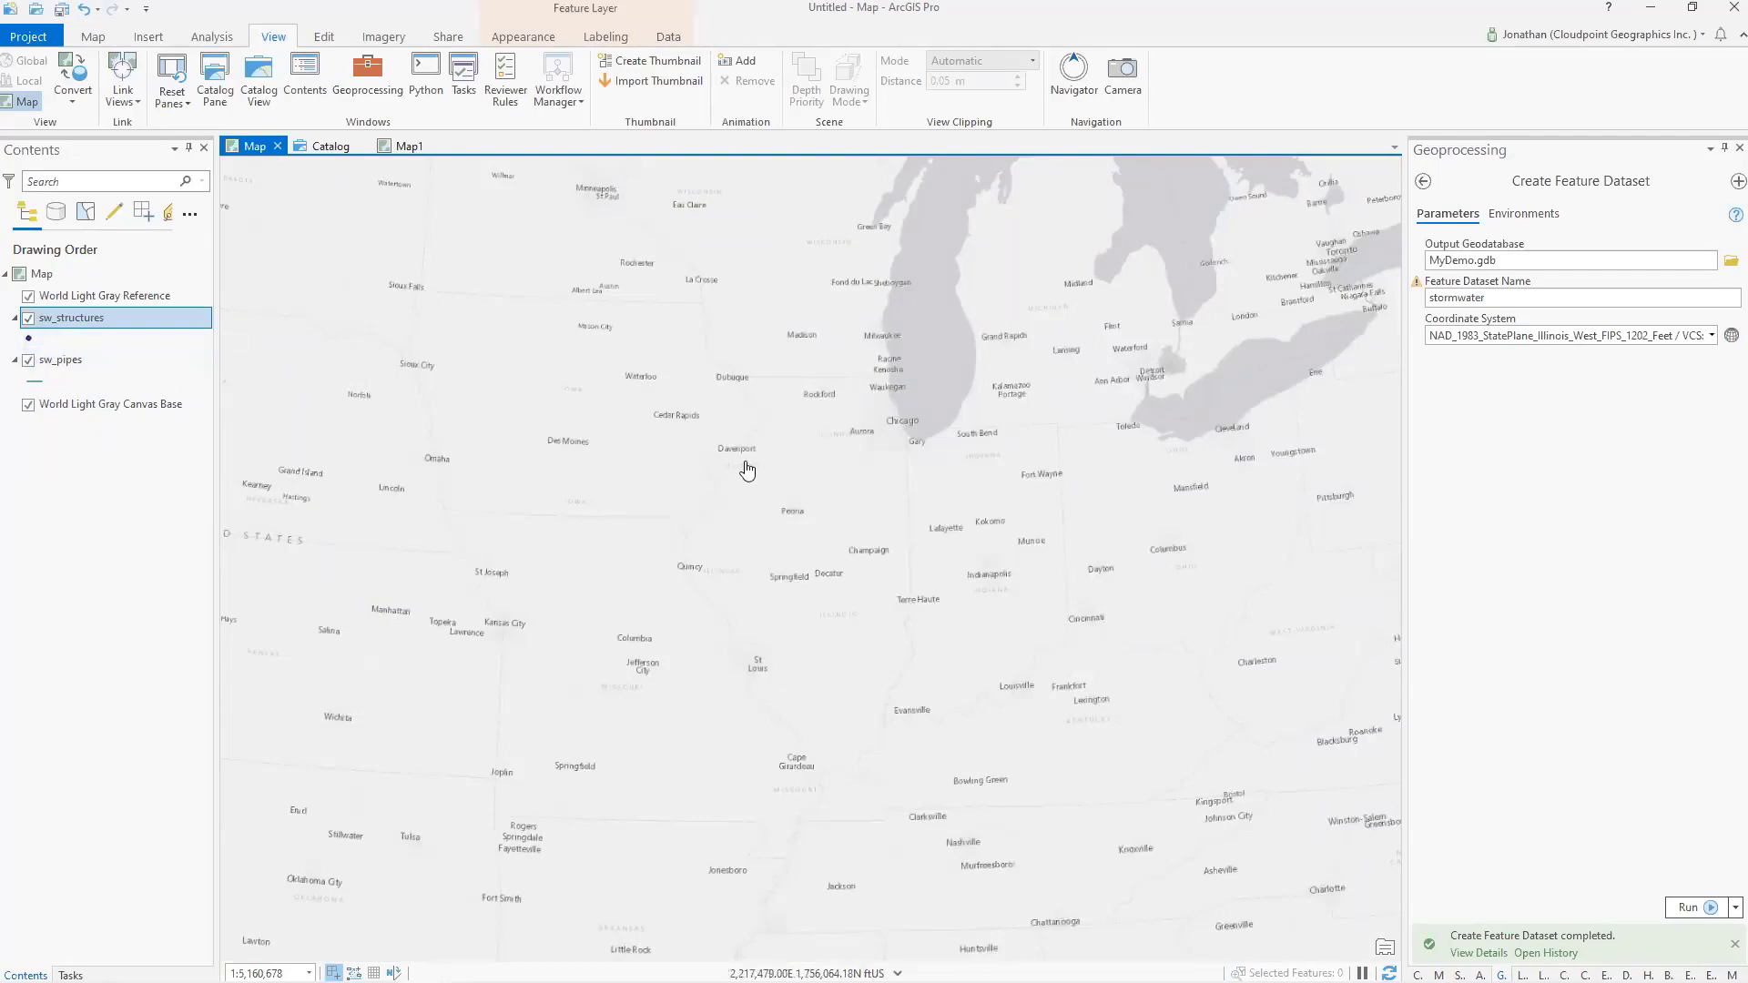
Step: Zoom from the Midwest through Peoria to Morton's S Main St and S 1st Ave, about 1:439
scroll(810, 544, up, 4)
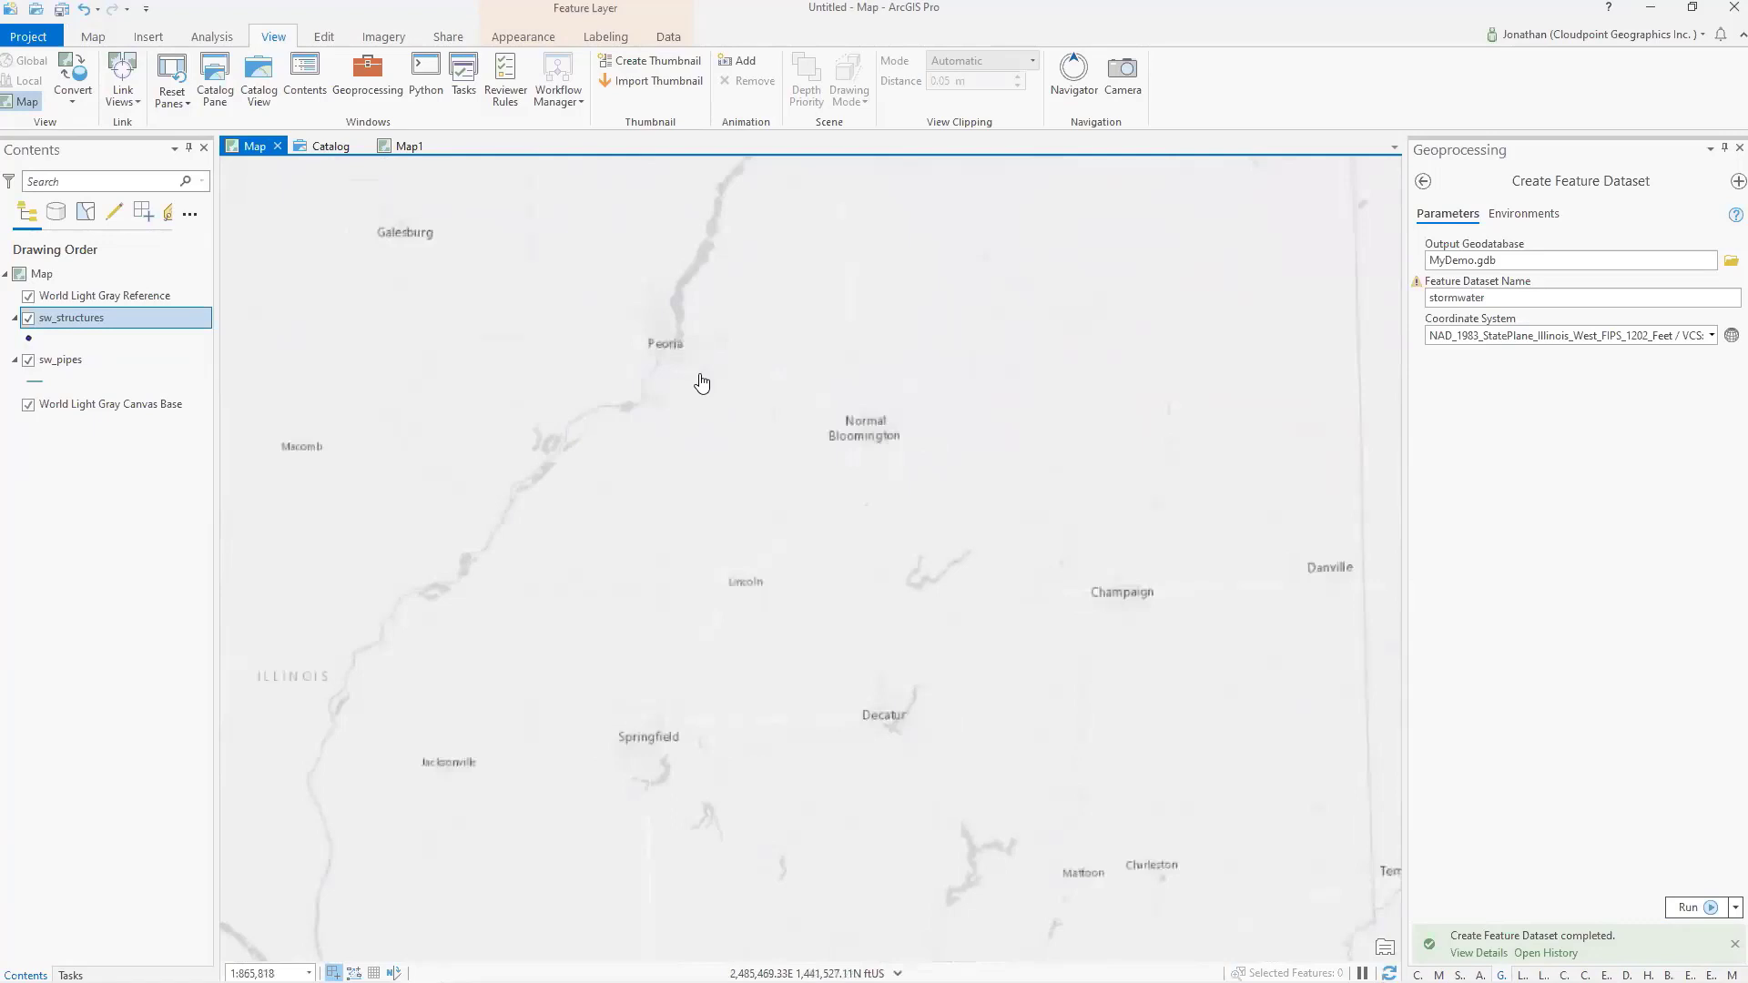
scroll(701, 382, up, 5)
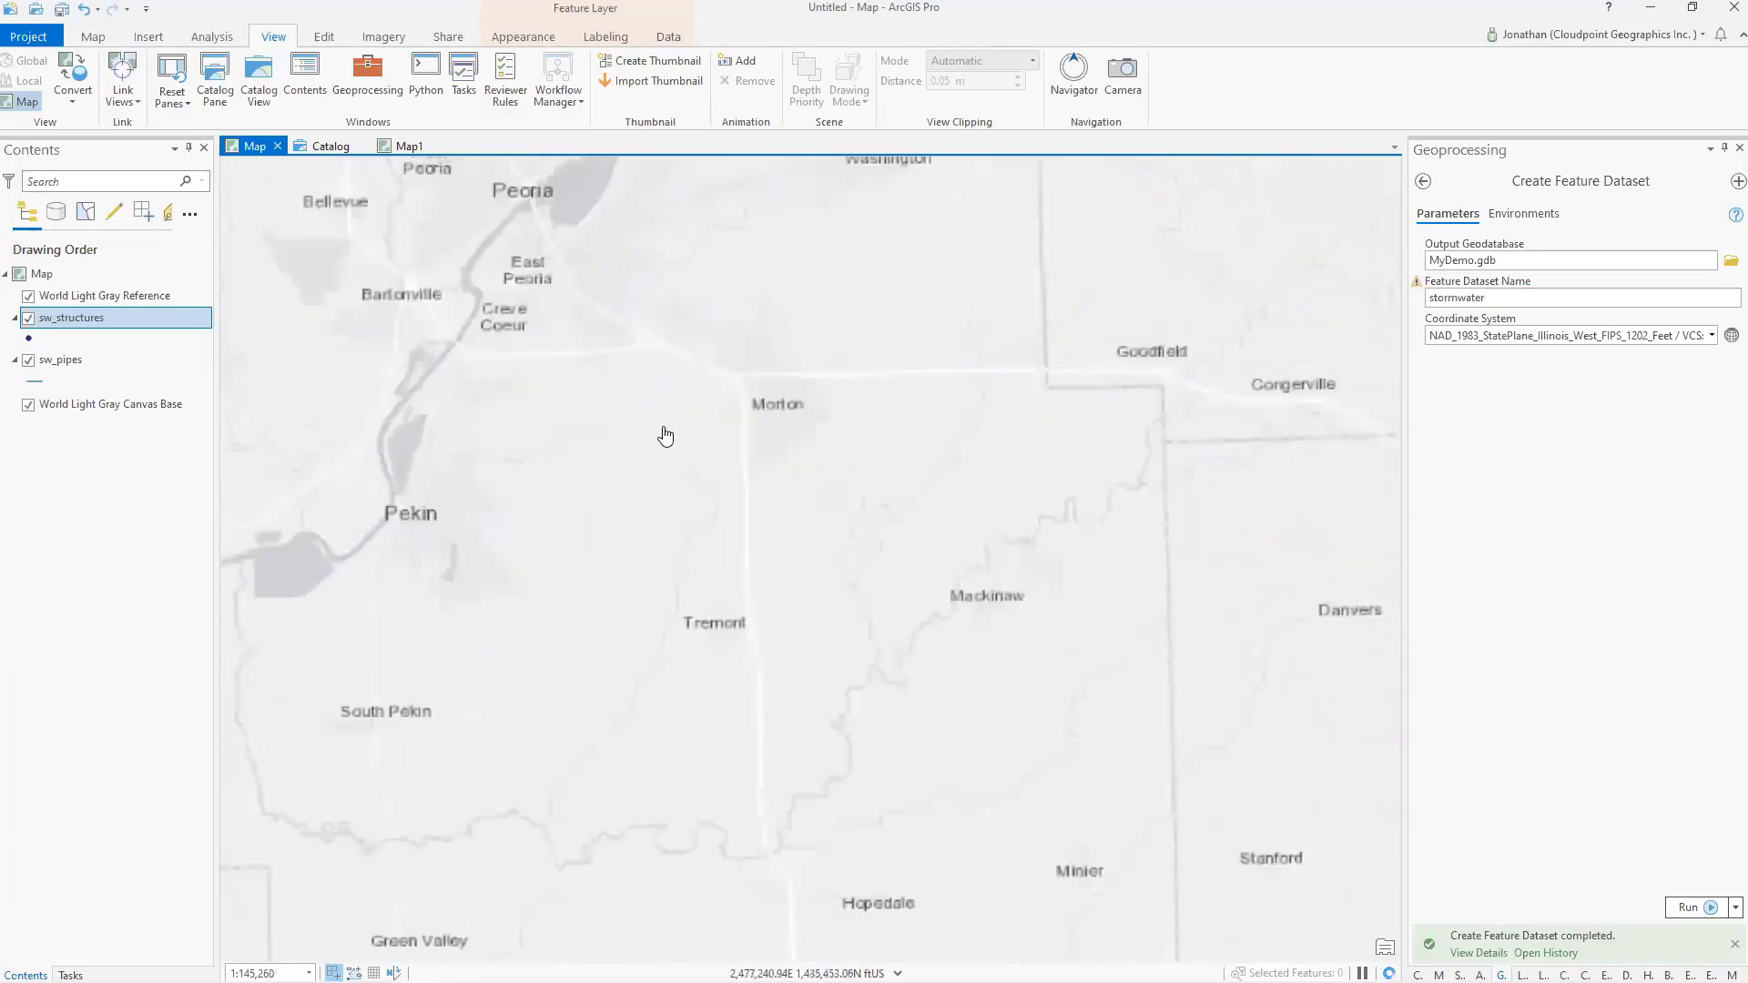
scroll(637, 564, up, 3)
scroll(770, 451, up, 3)
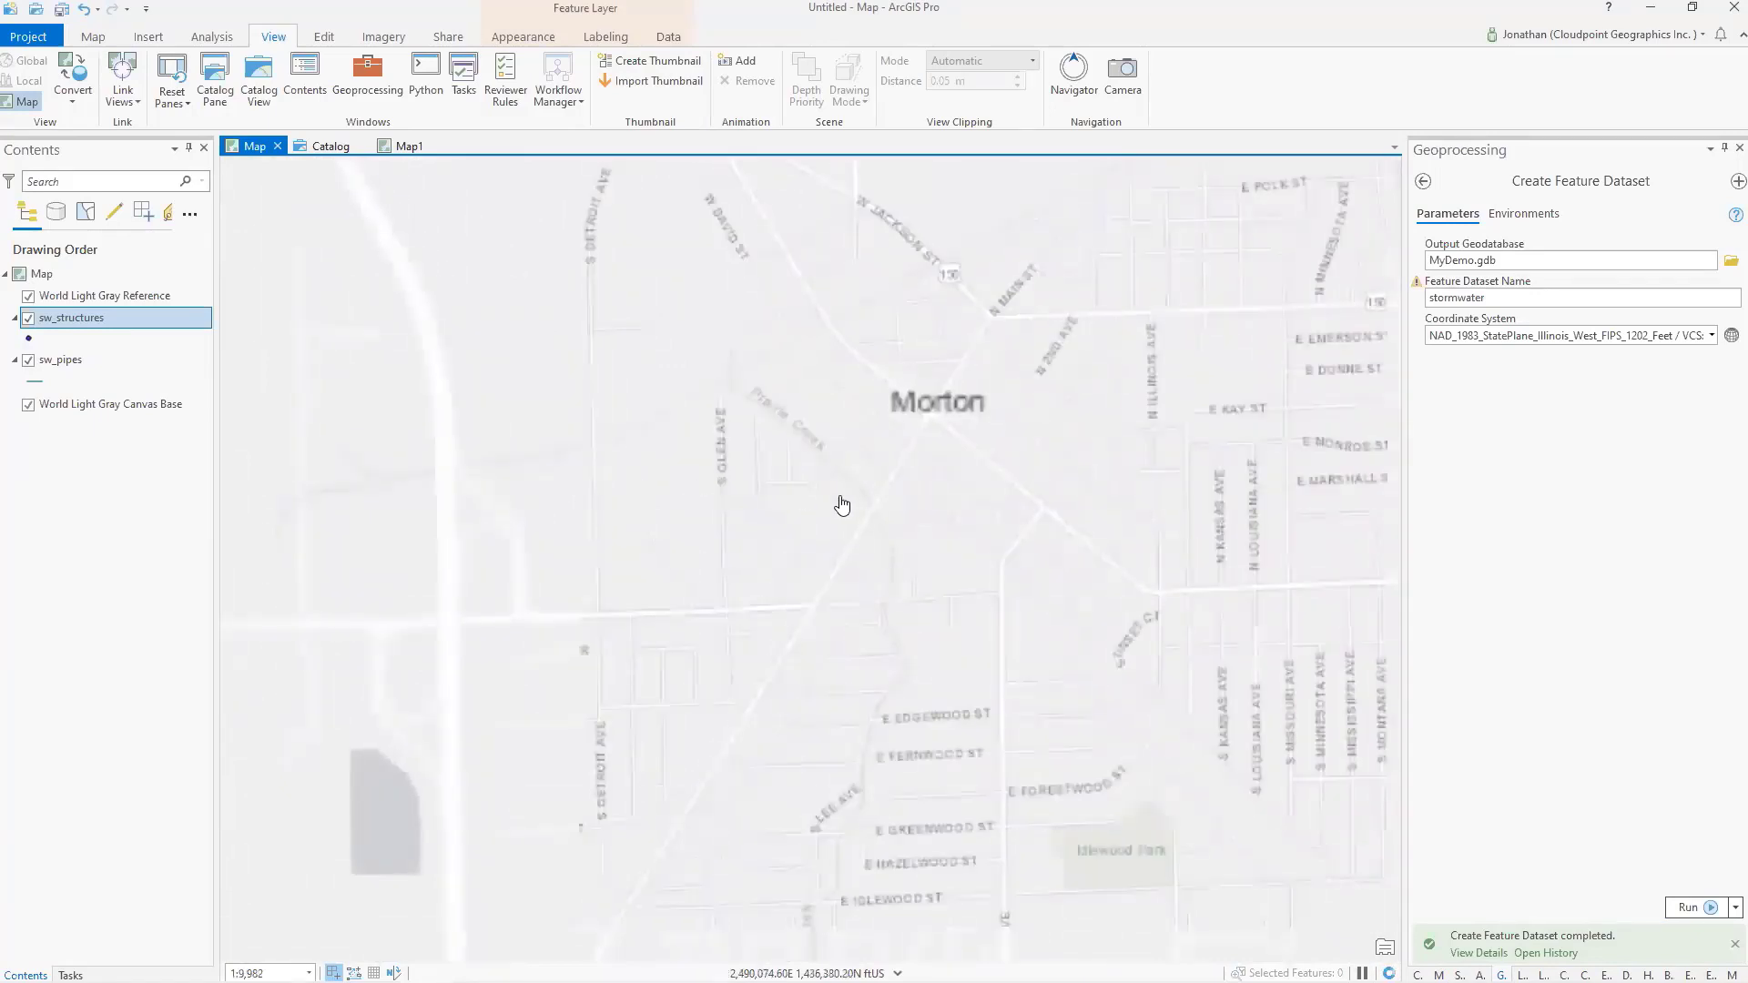
scroll(846, 491, up, 3)
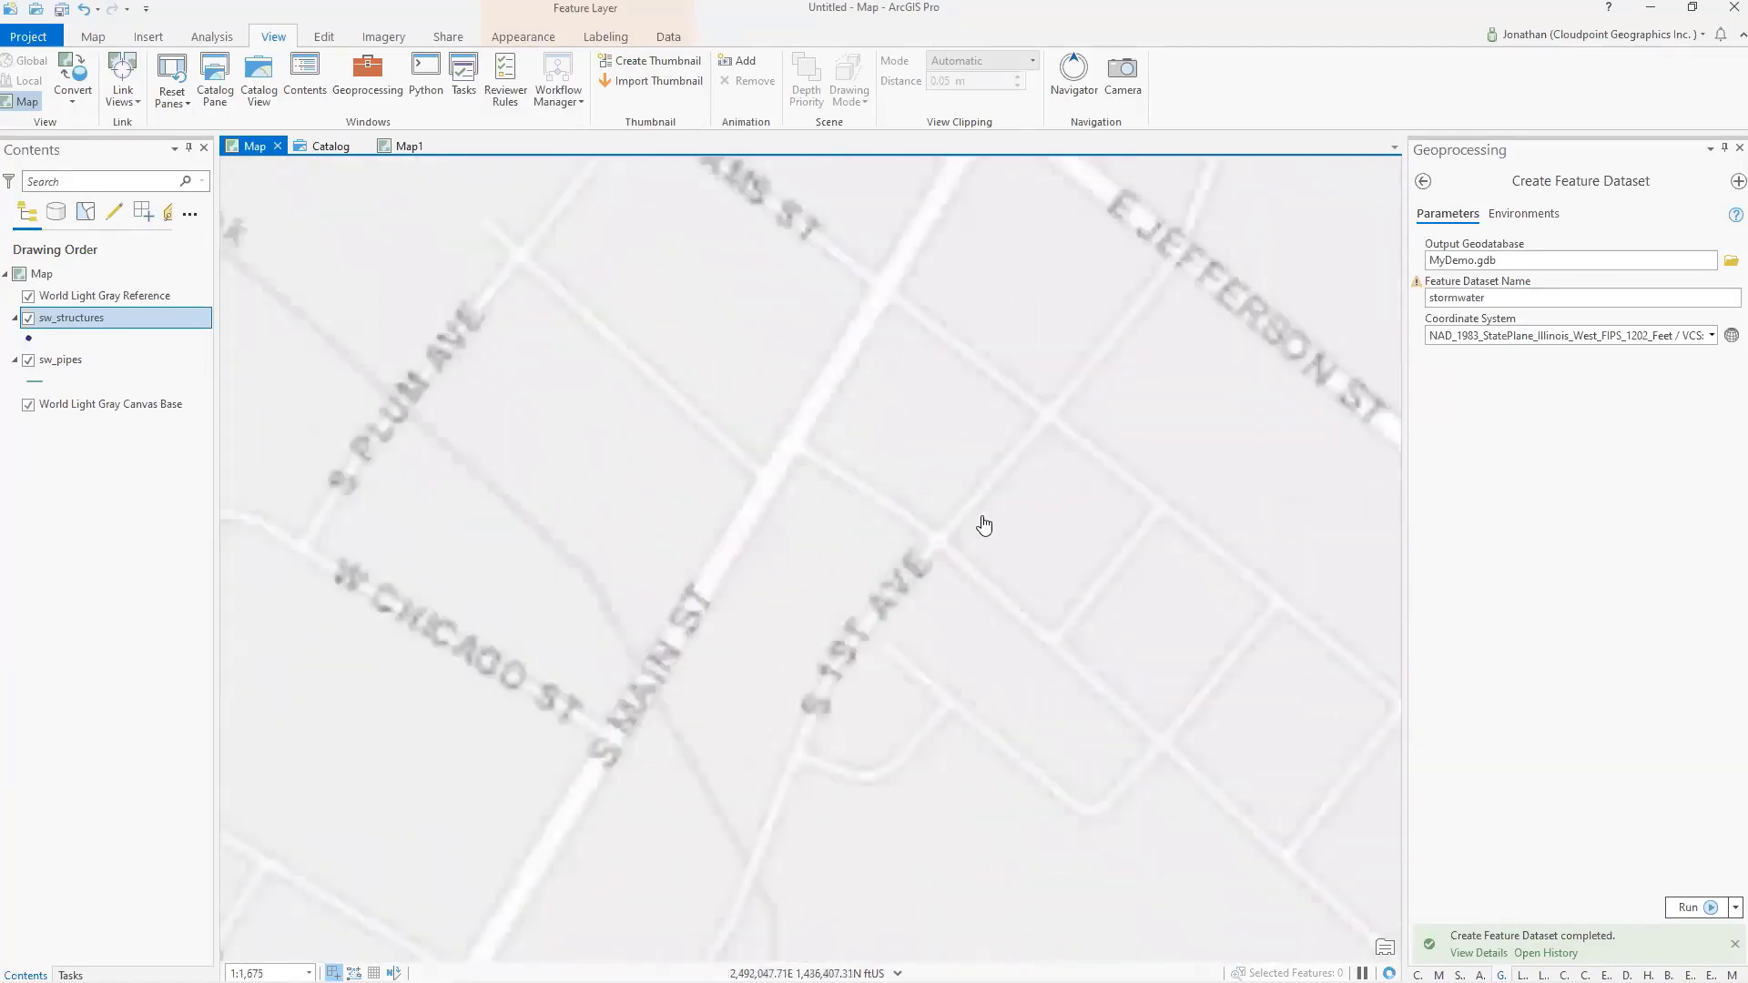
scroll(755, 437, up, 3)
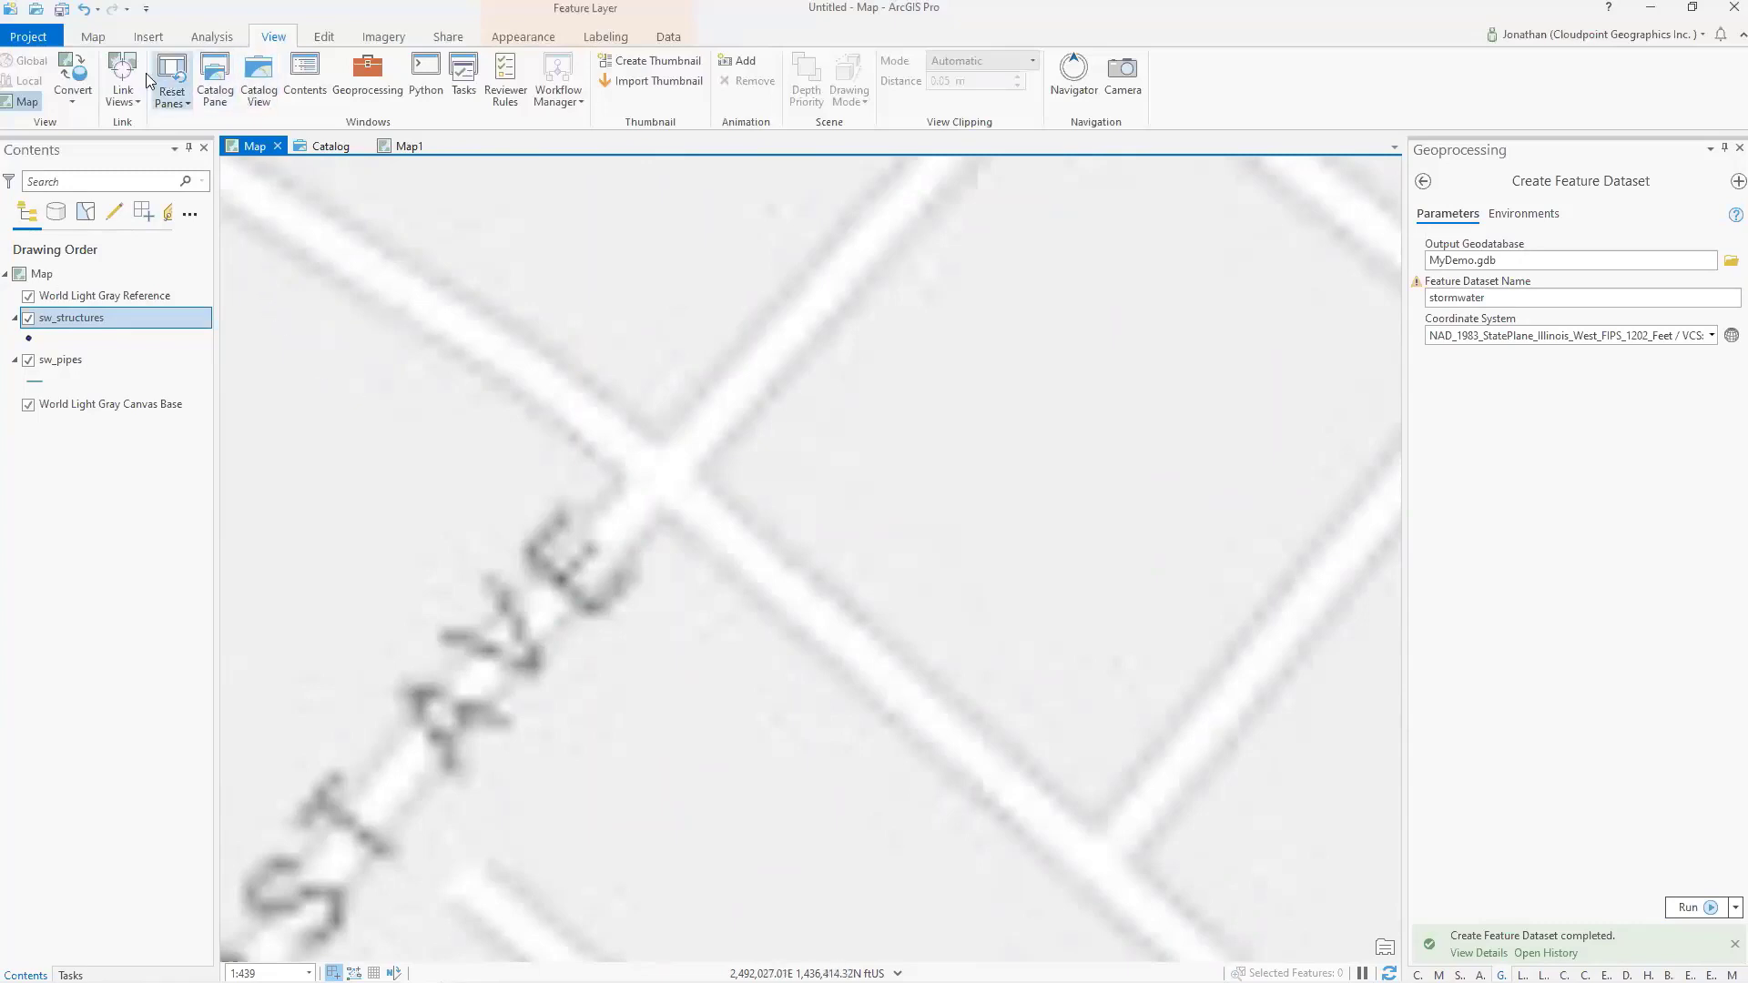
Step: Switch the basemap from light gray to World Imagery aerial photos
click(92, 38)
click(328, 96)
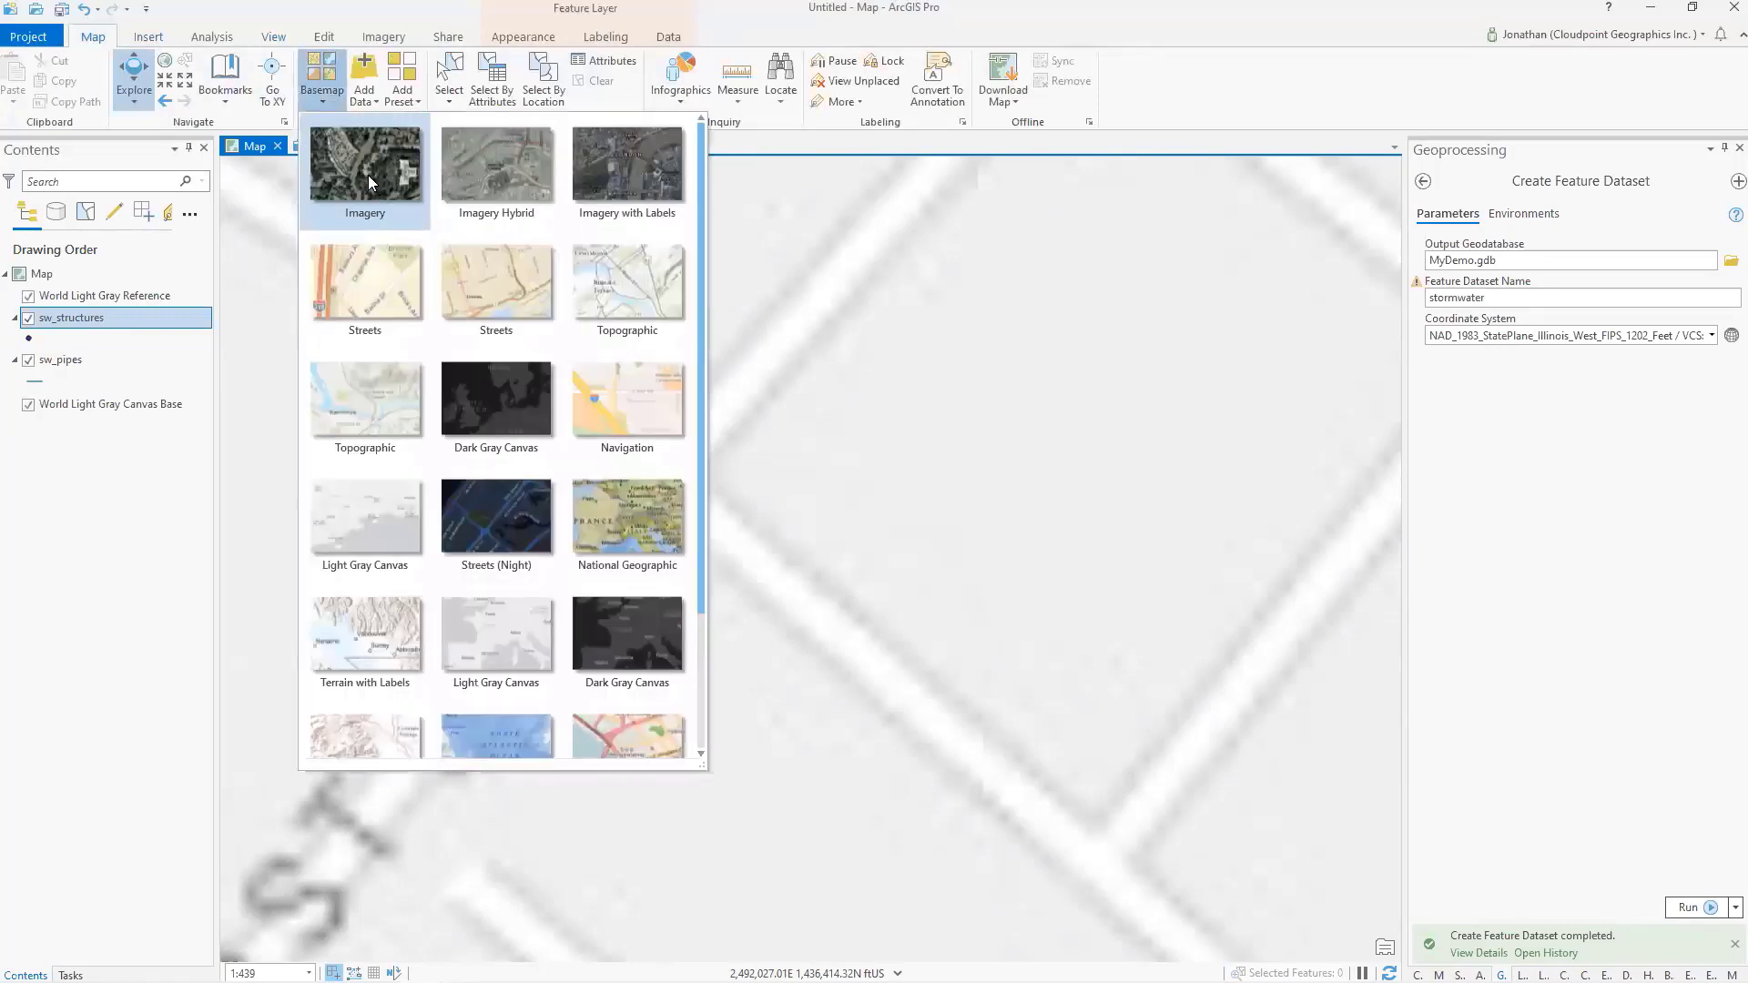
click(369, 180)
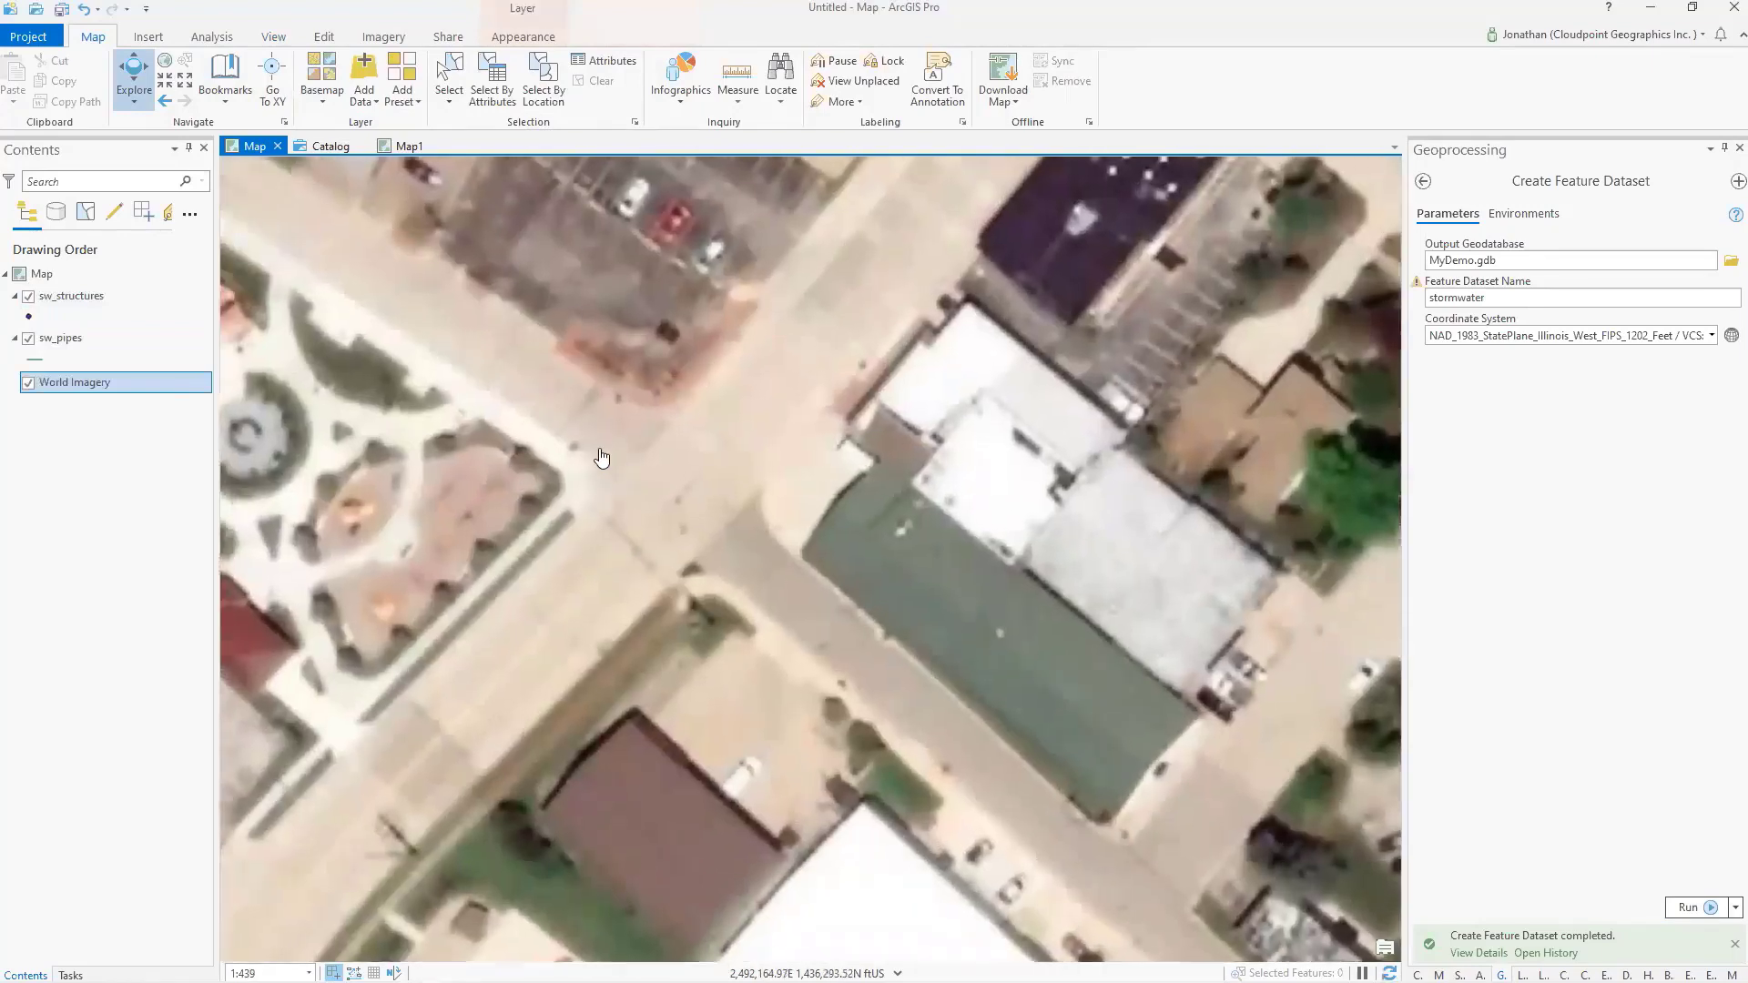
scroll(601, 457, up, 2)
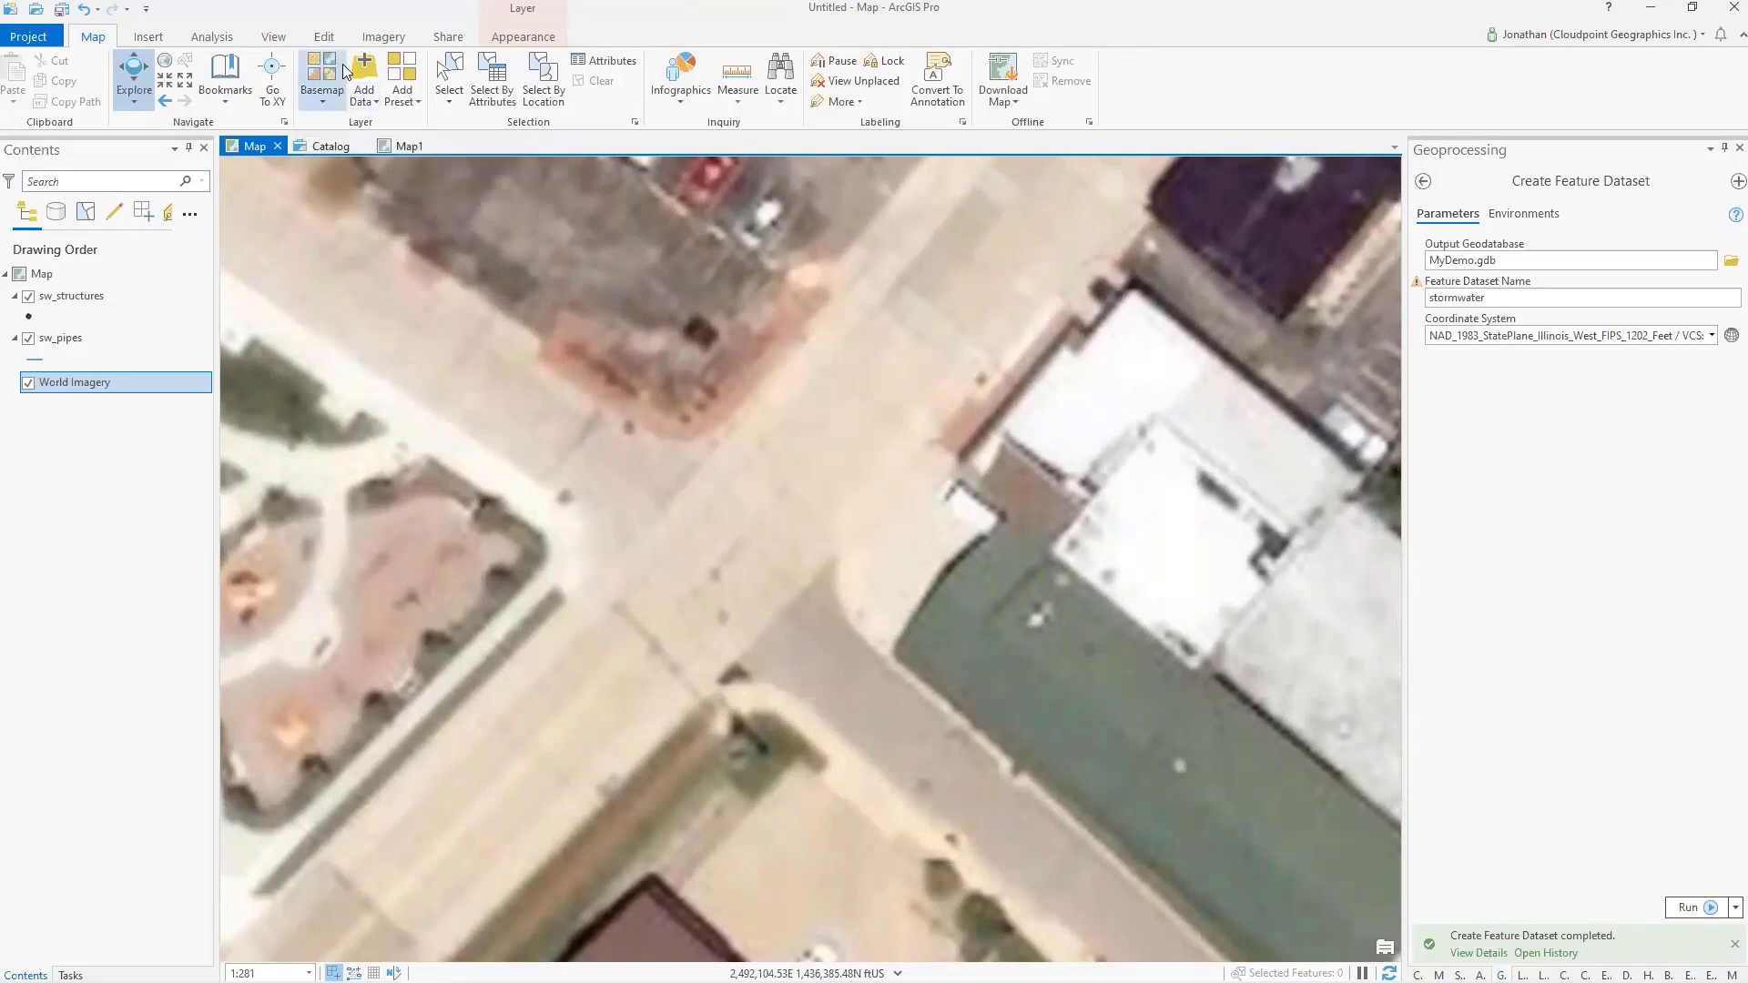
click(325, 36)
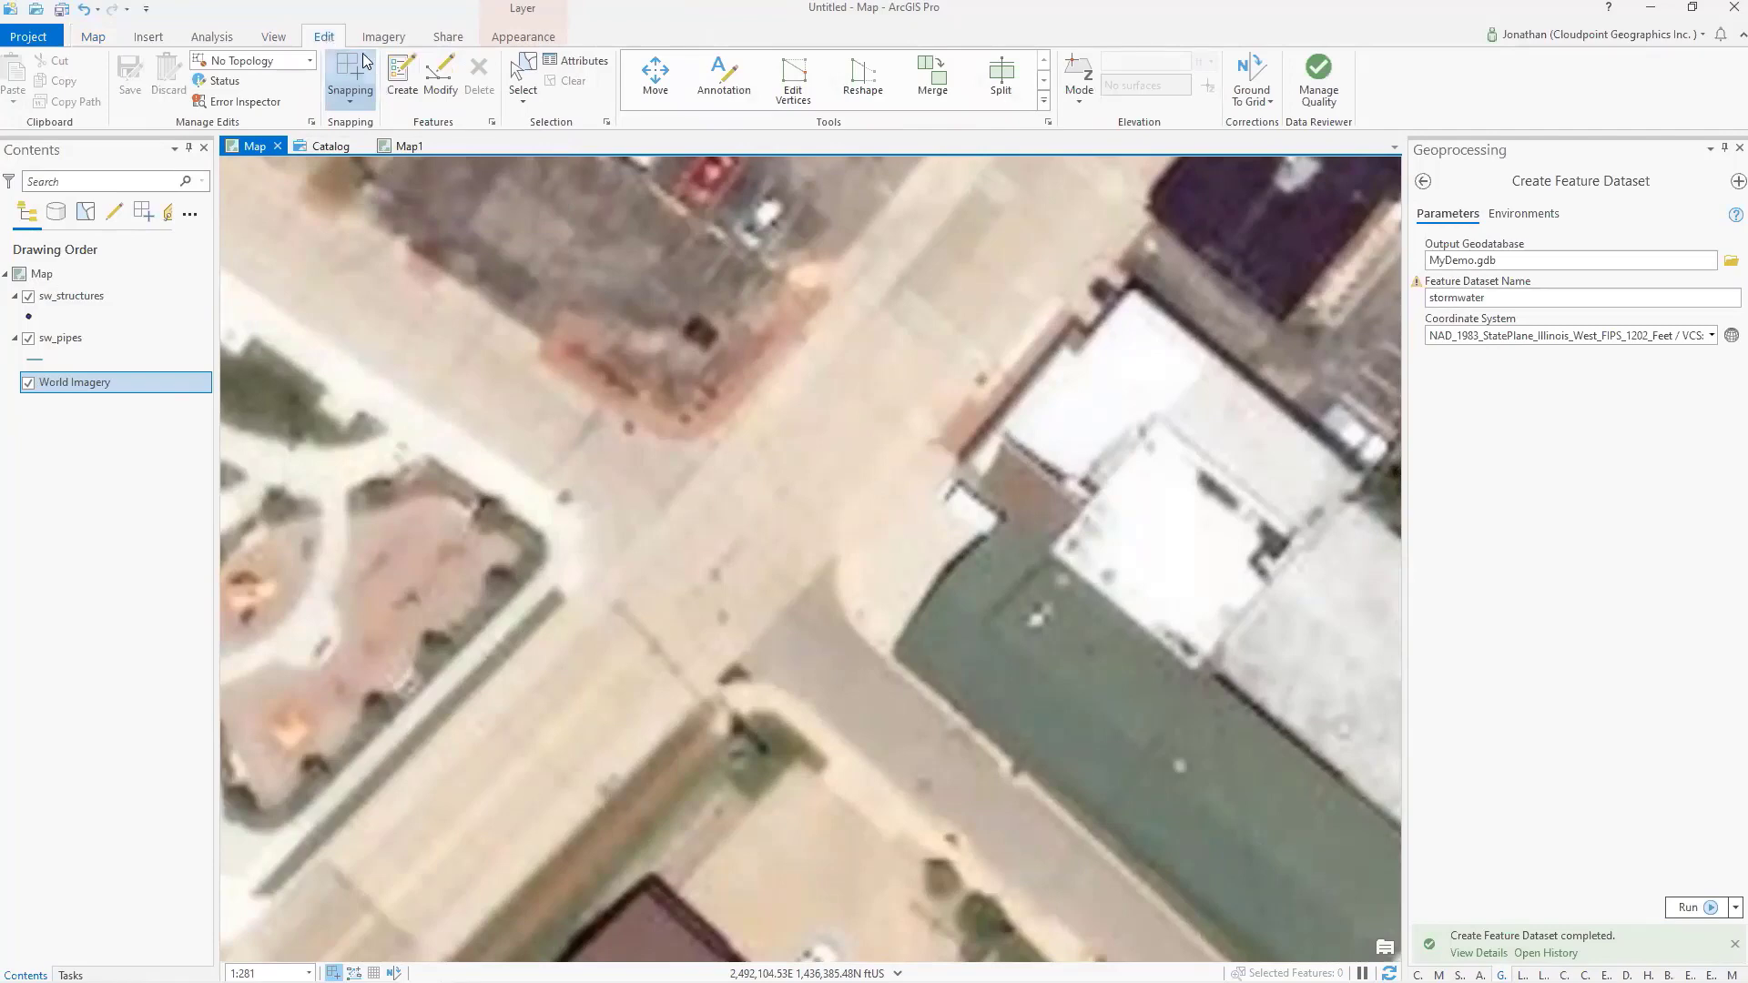
Step: Place two sw_structures points, beside the street and near the intersection, then clear the selection
click(400, 84)
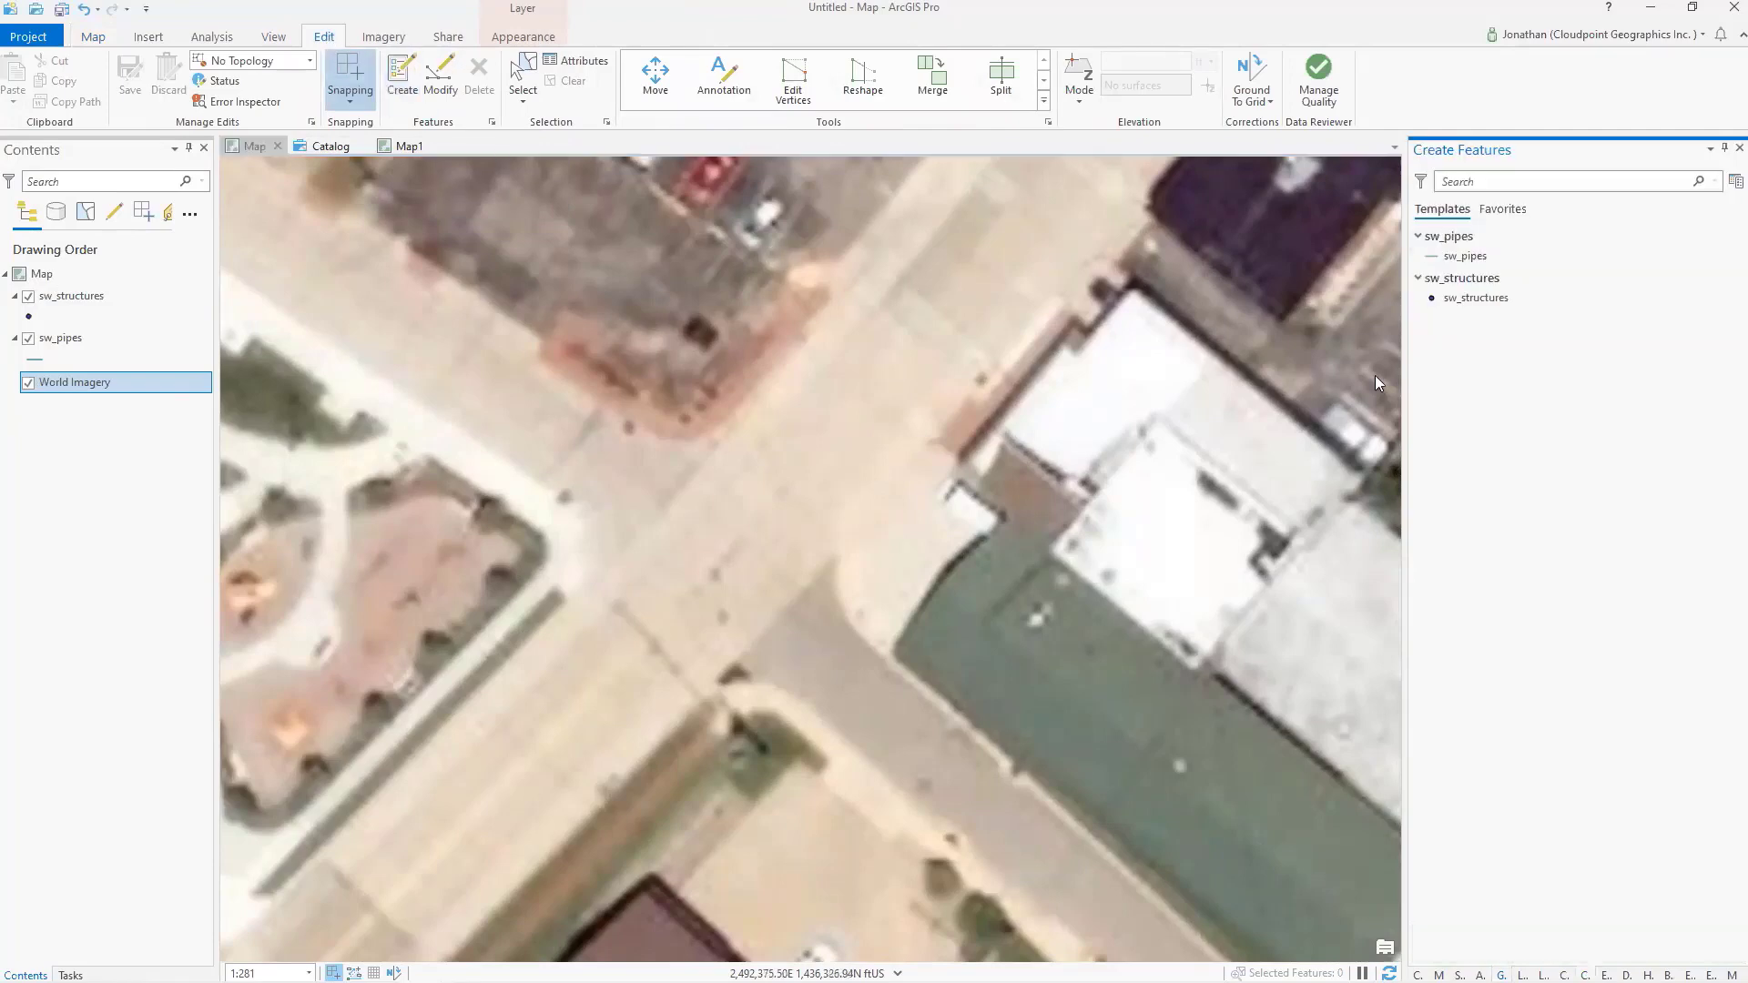
click(1442, 301)
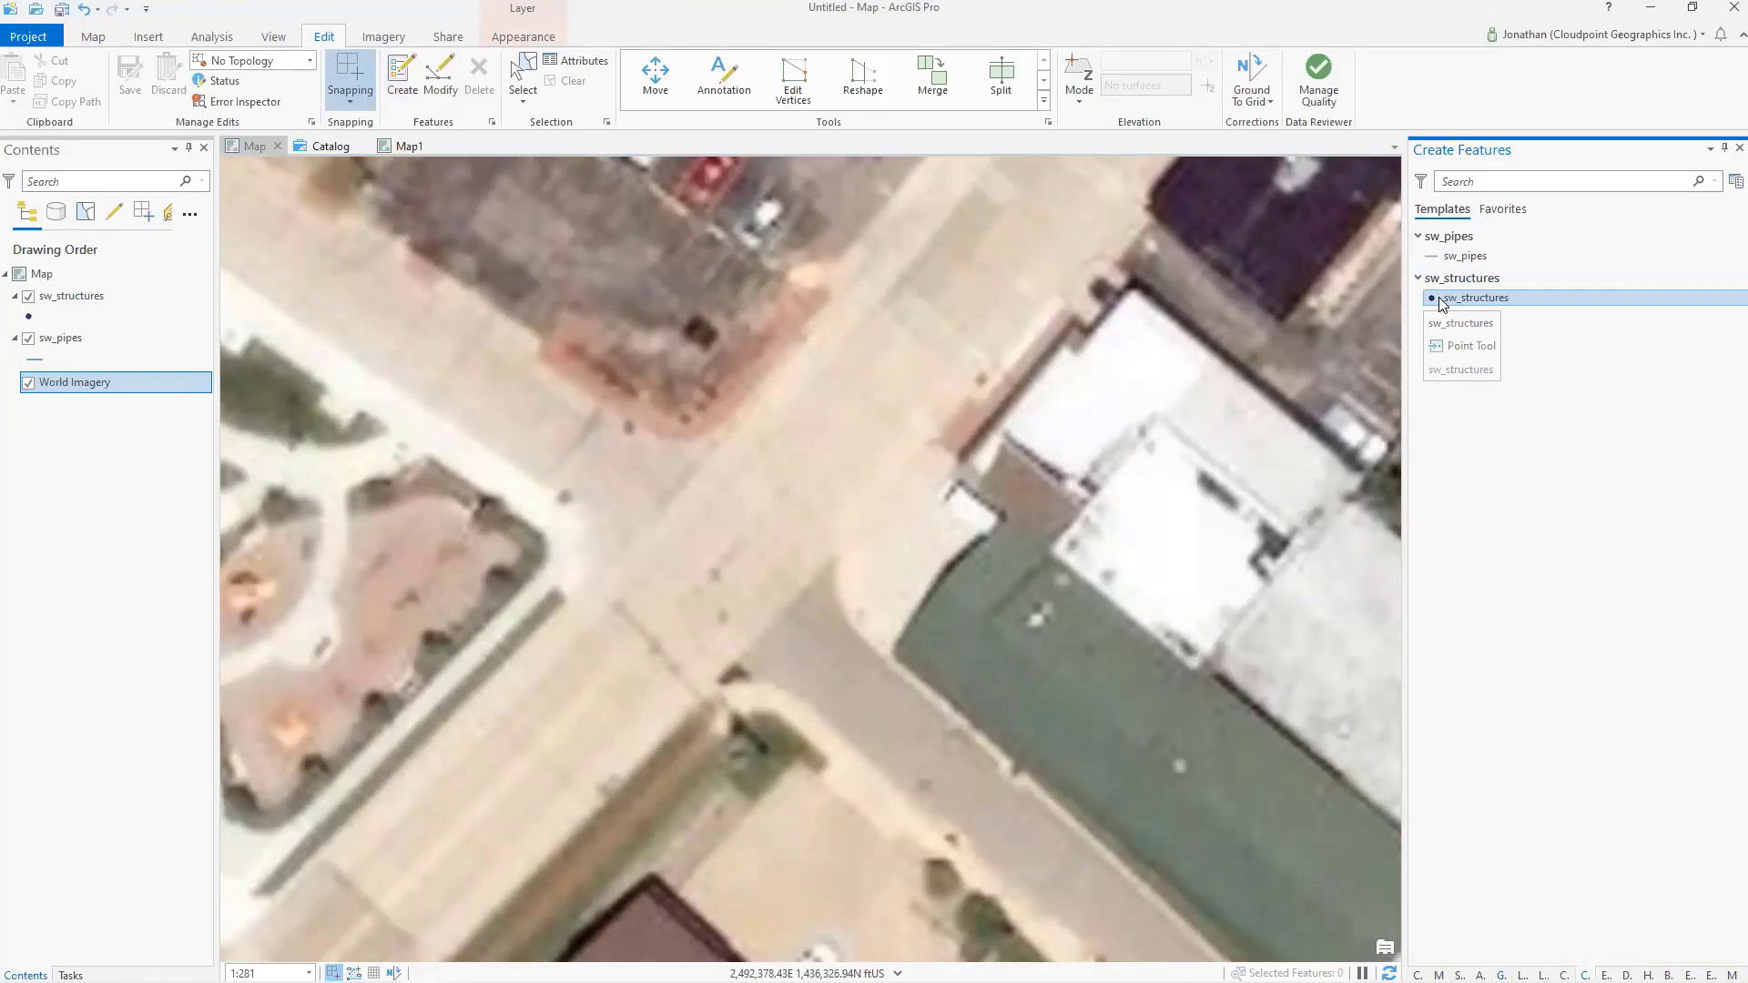
click(1441, 303)
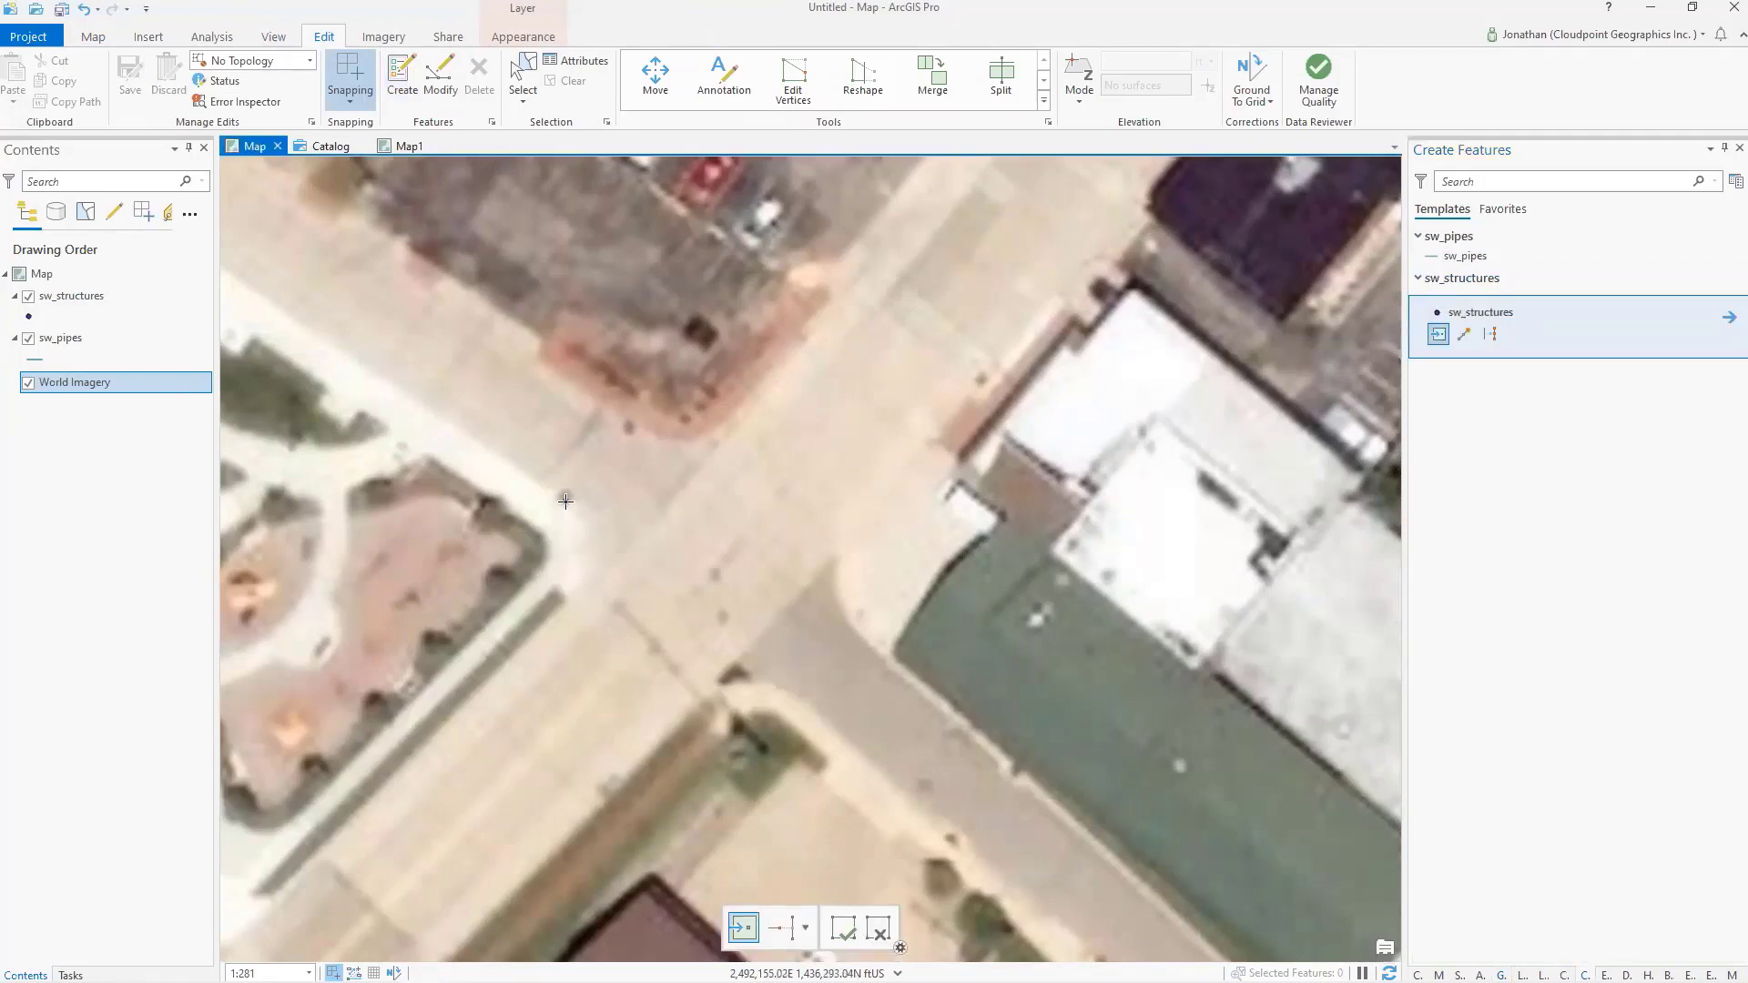
click(565, 499)
click(629, 427)
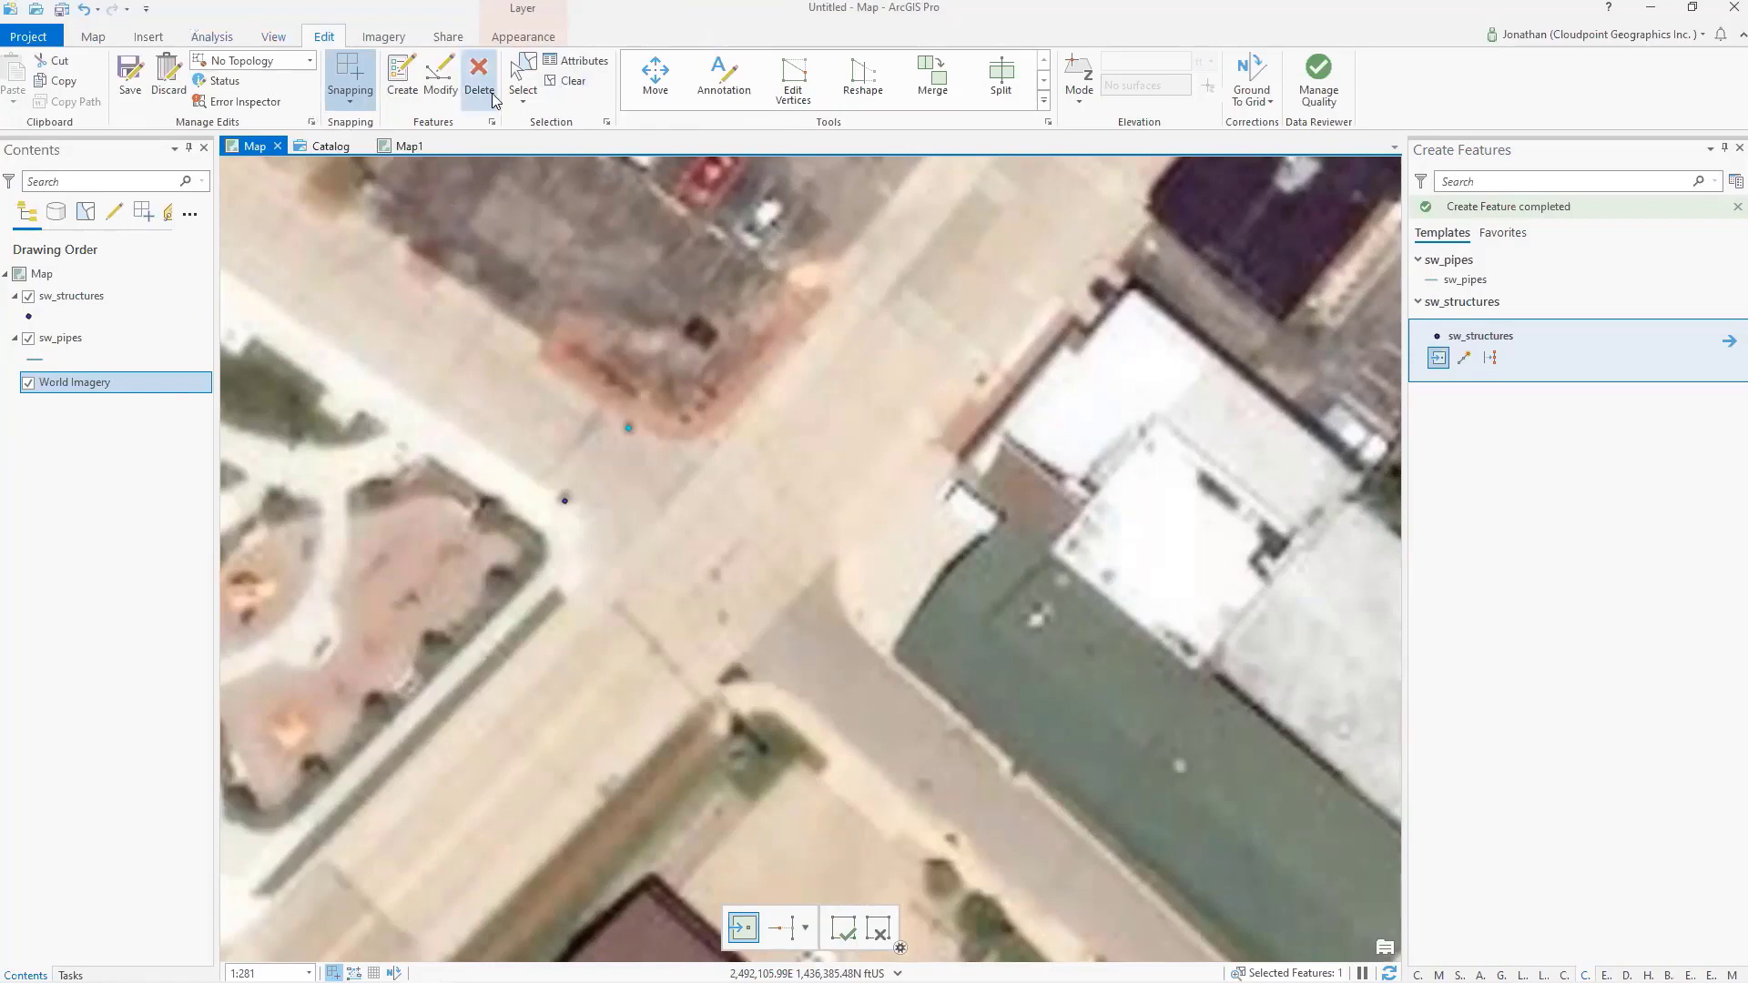
click(567, 80)
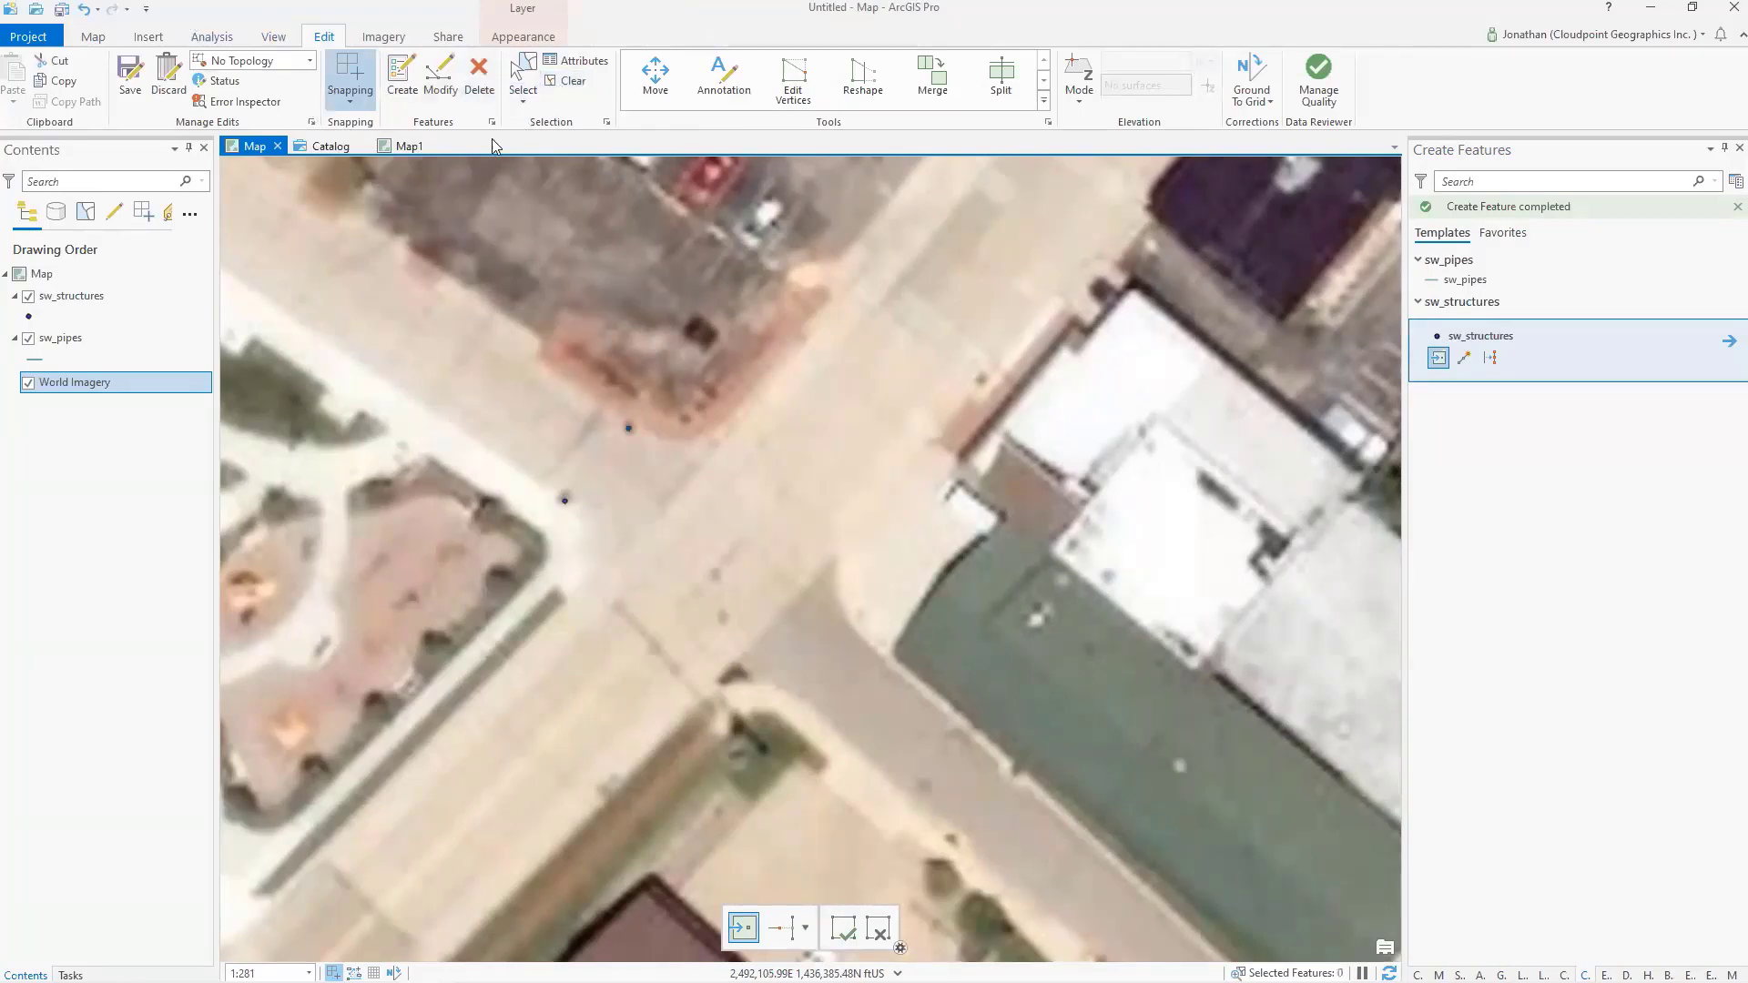
Step: Inspect the sw_structures symbol's color, size and layer properties, then the Symbology options menu
click(30, 318)
click(31, 318)
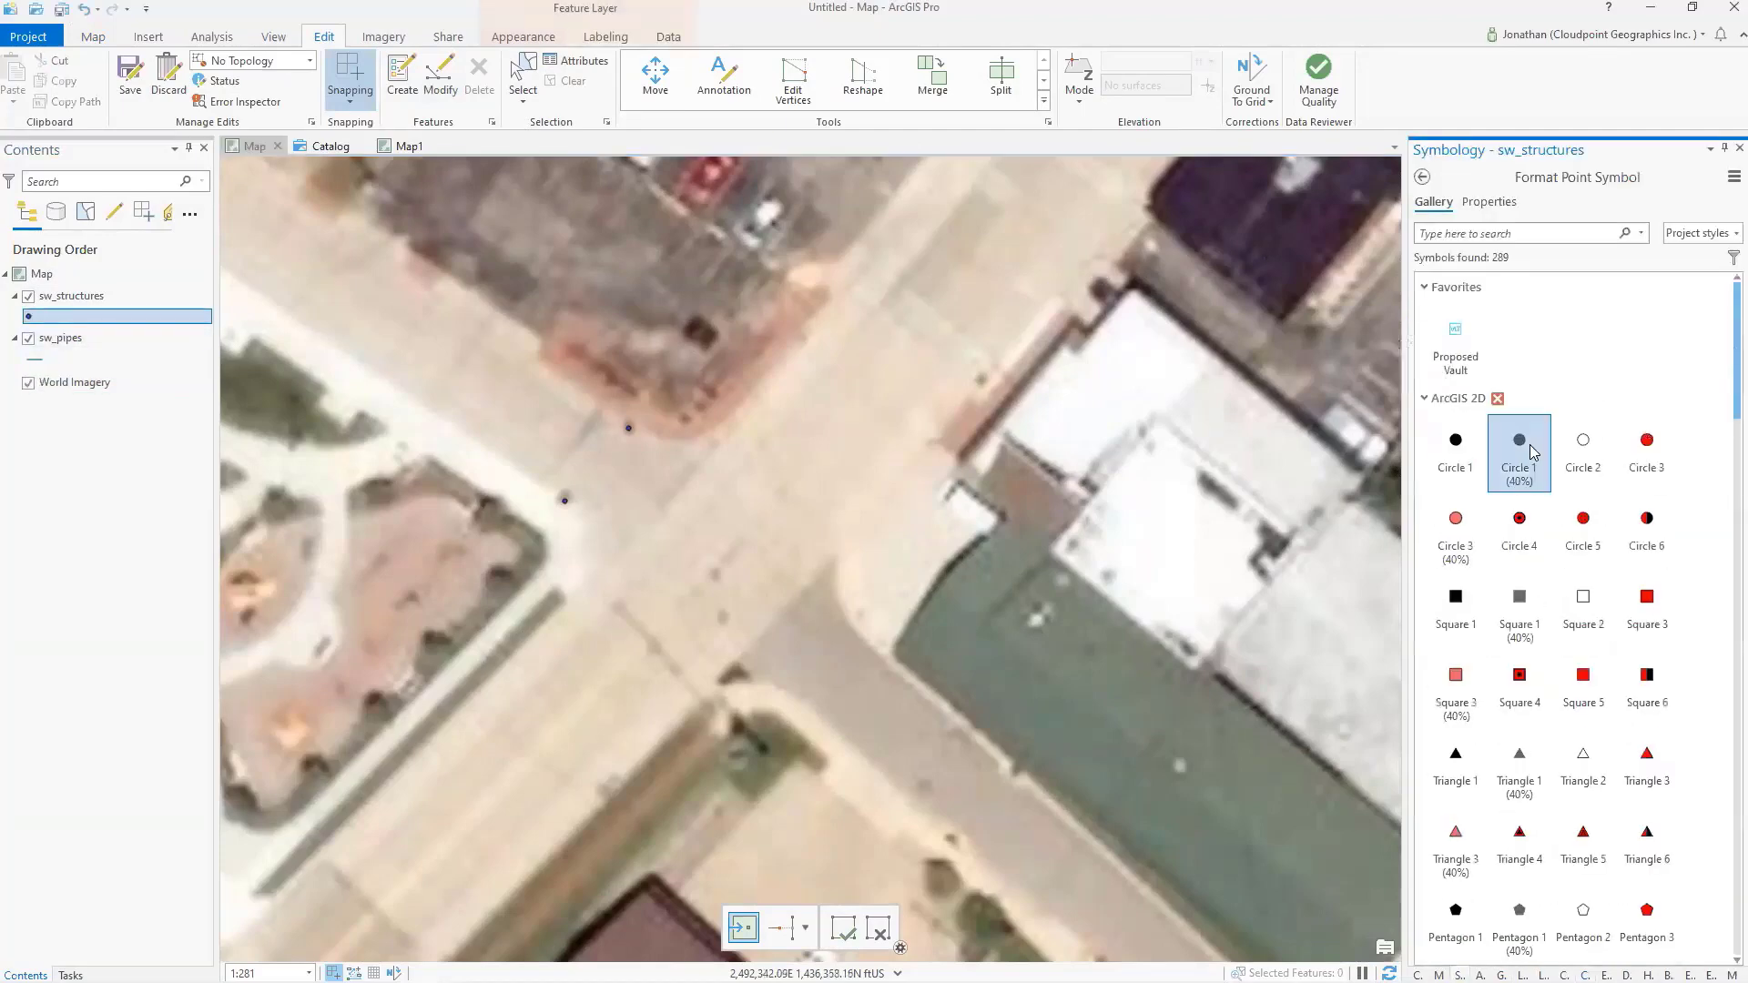
click(1484, 202)
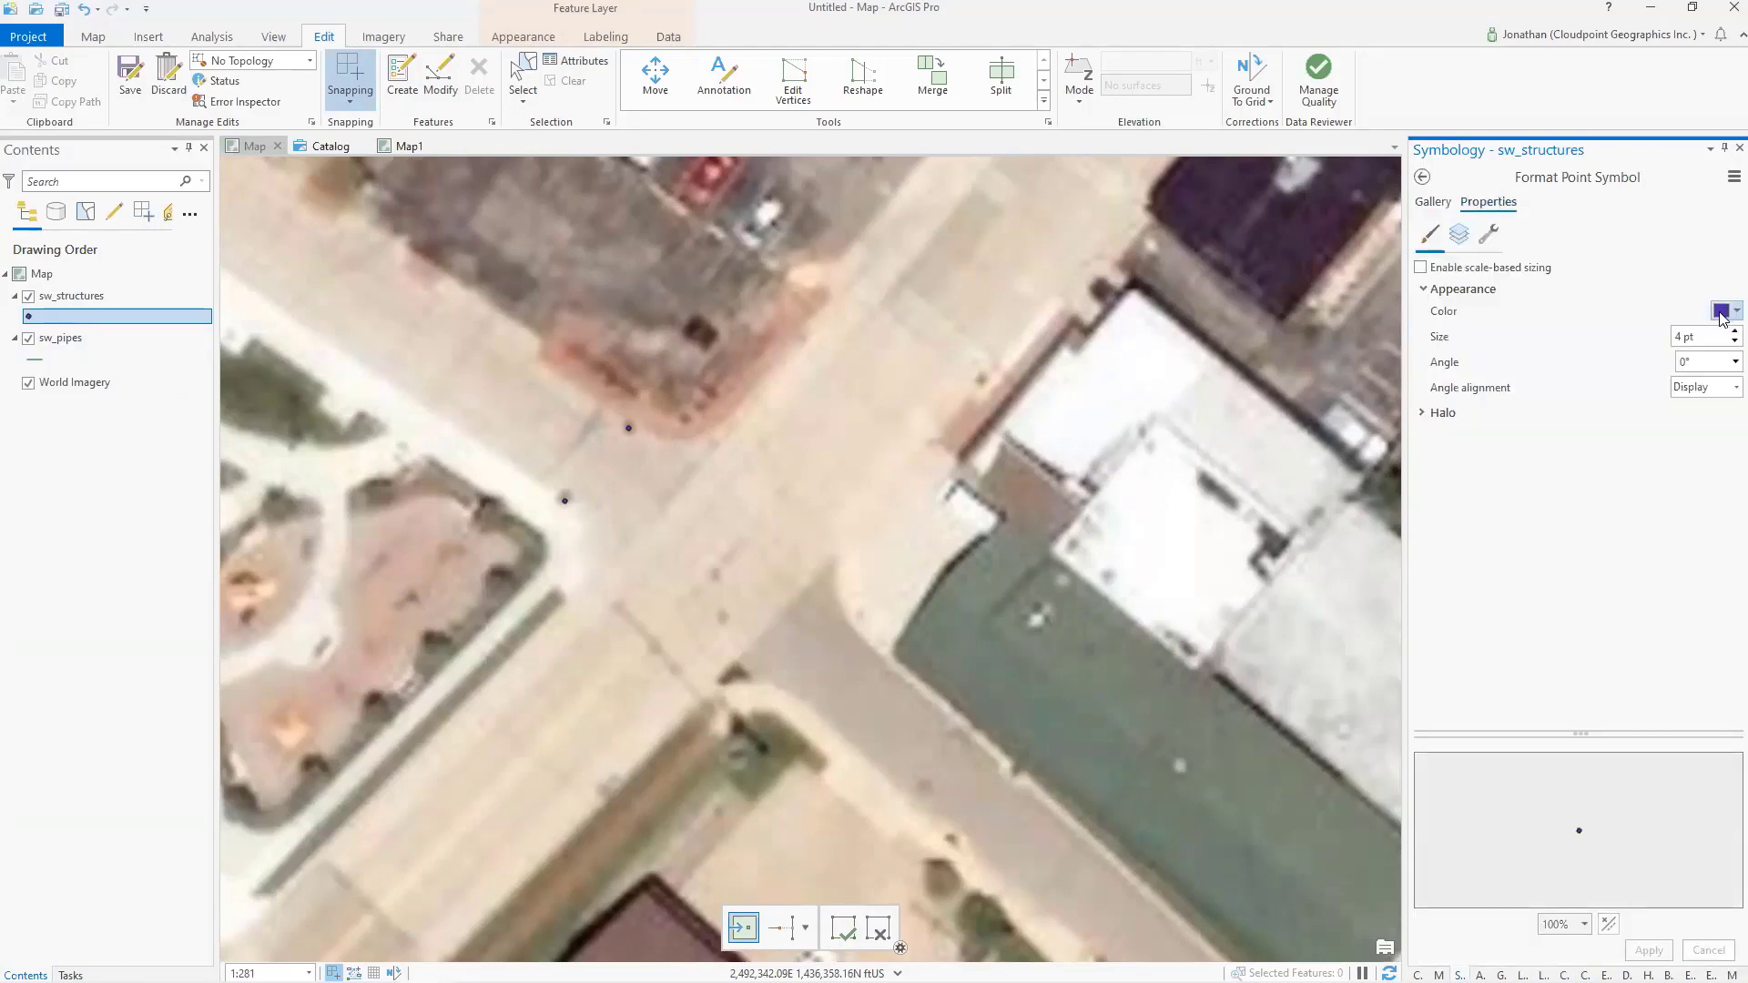
click(1723, 313)
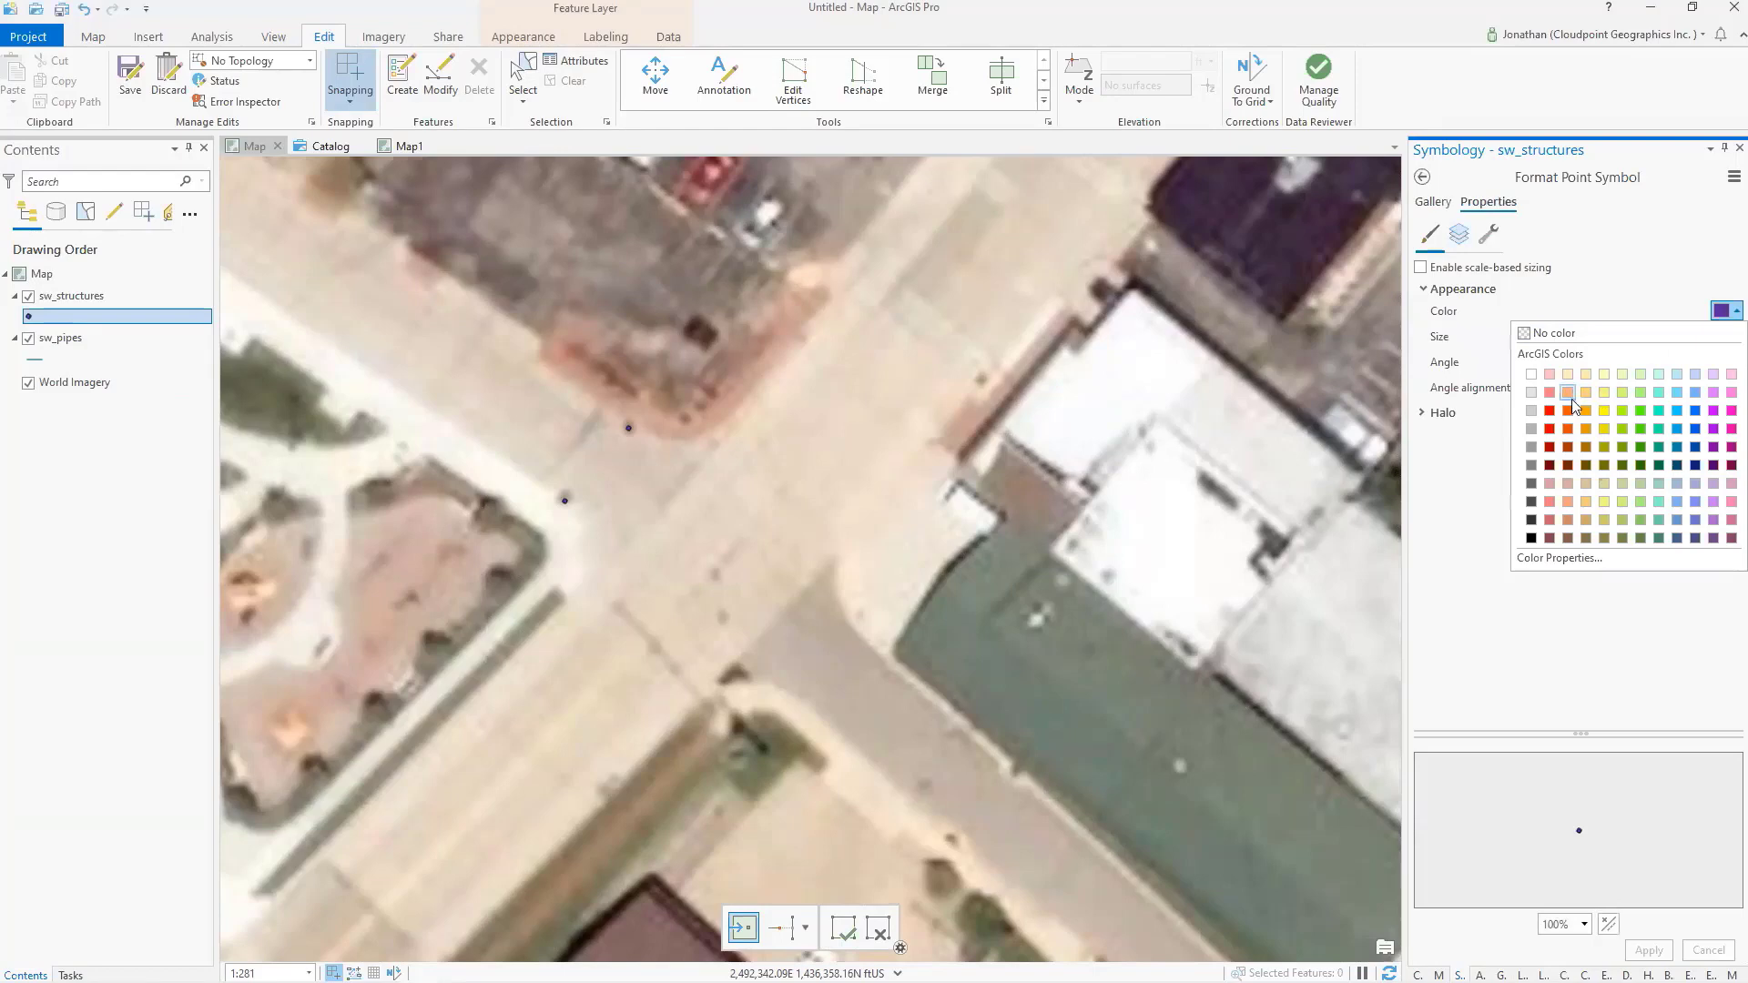
click(1653, 314)
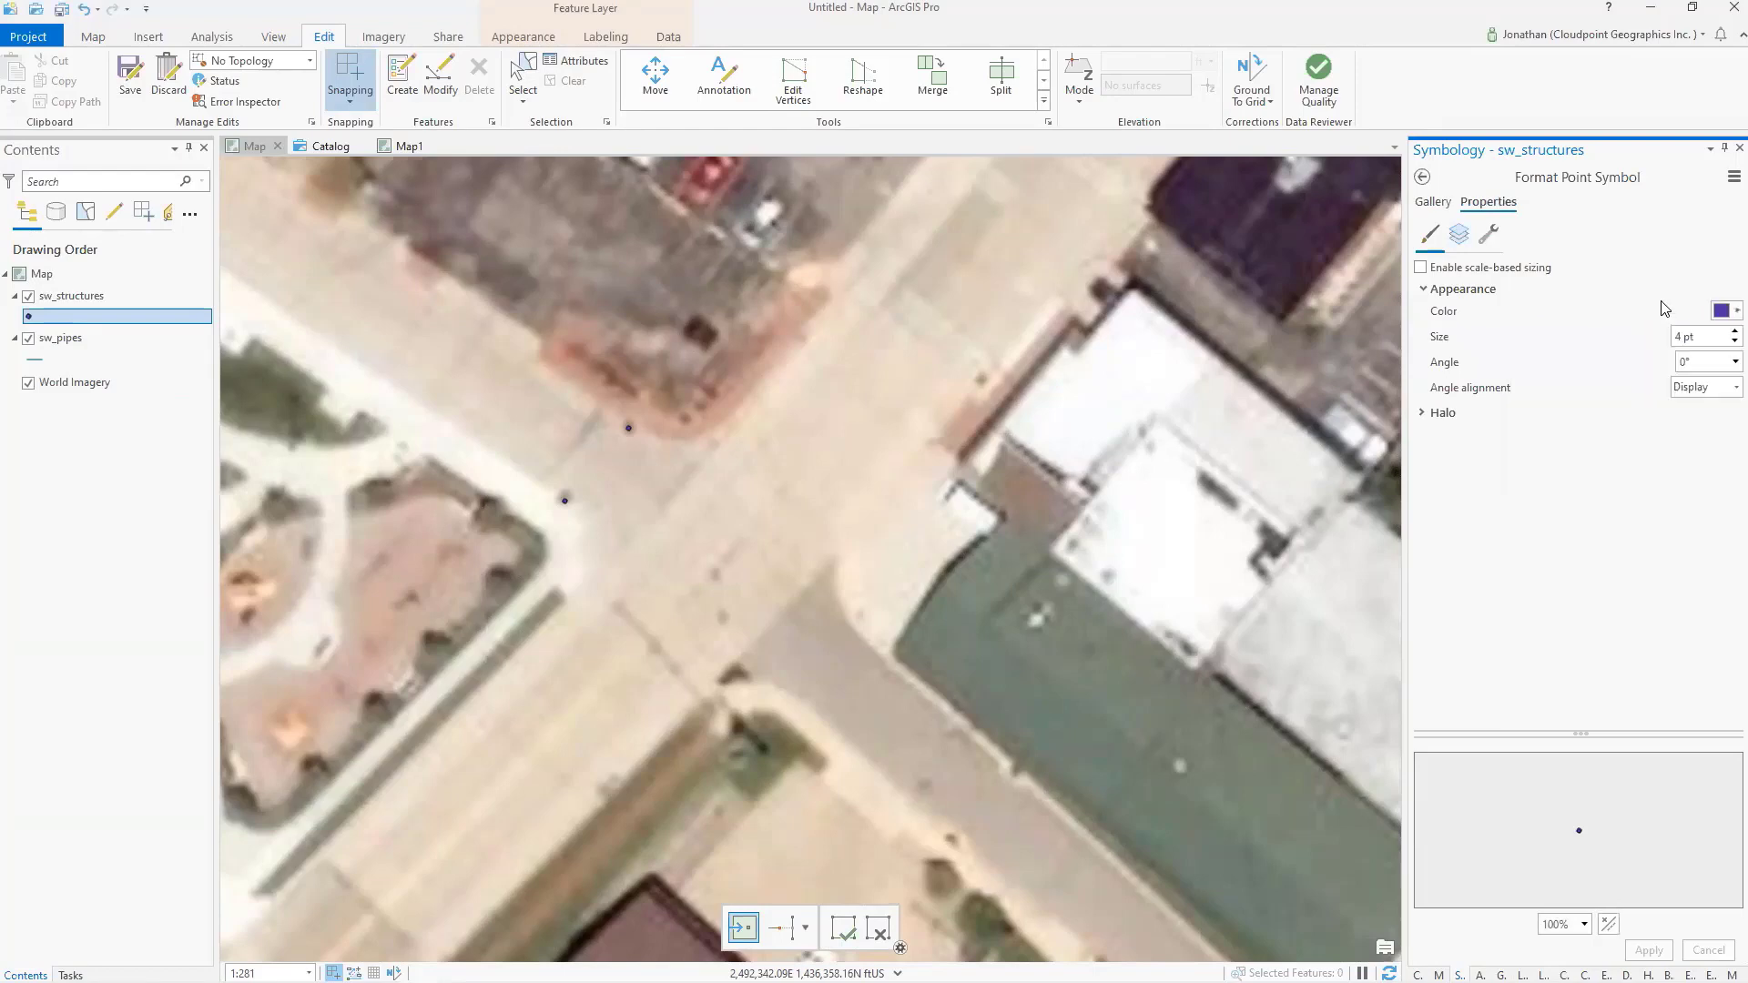
click(1490, 237)
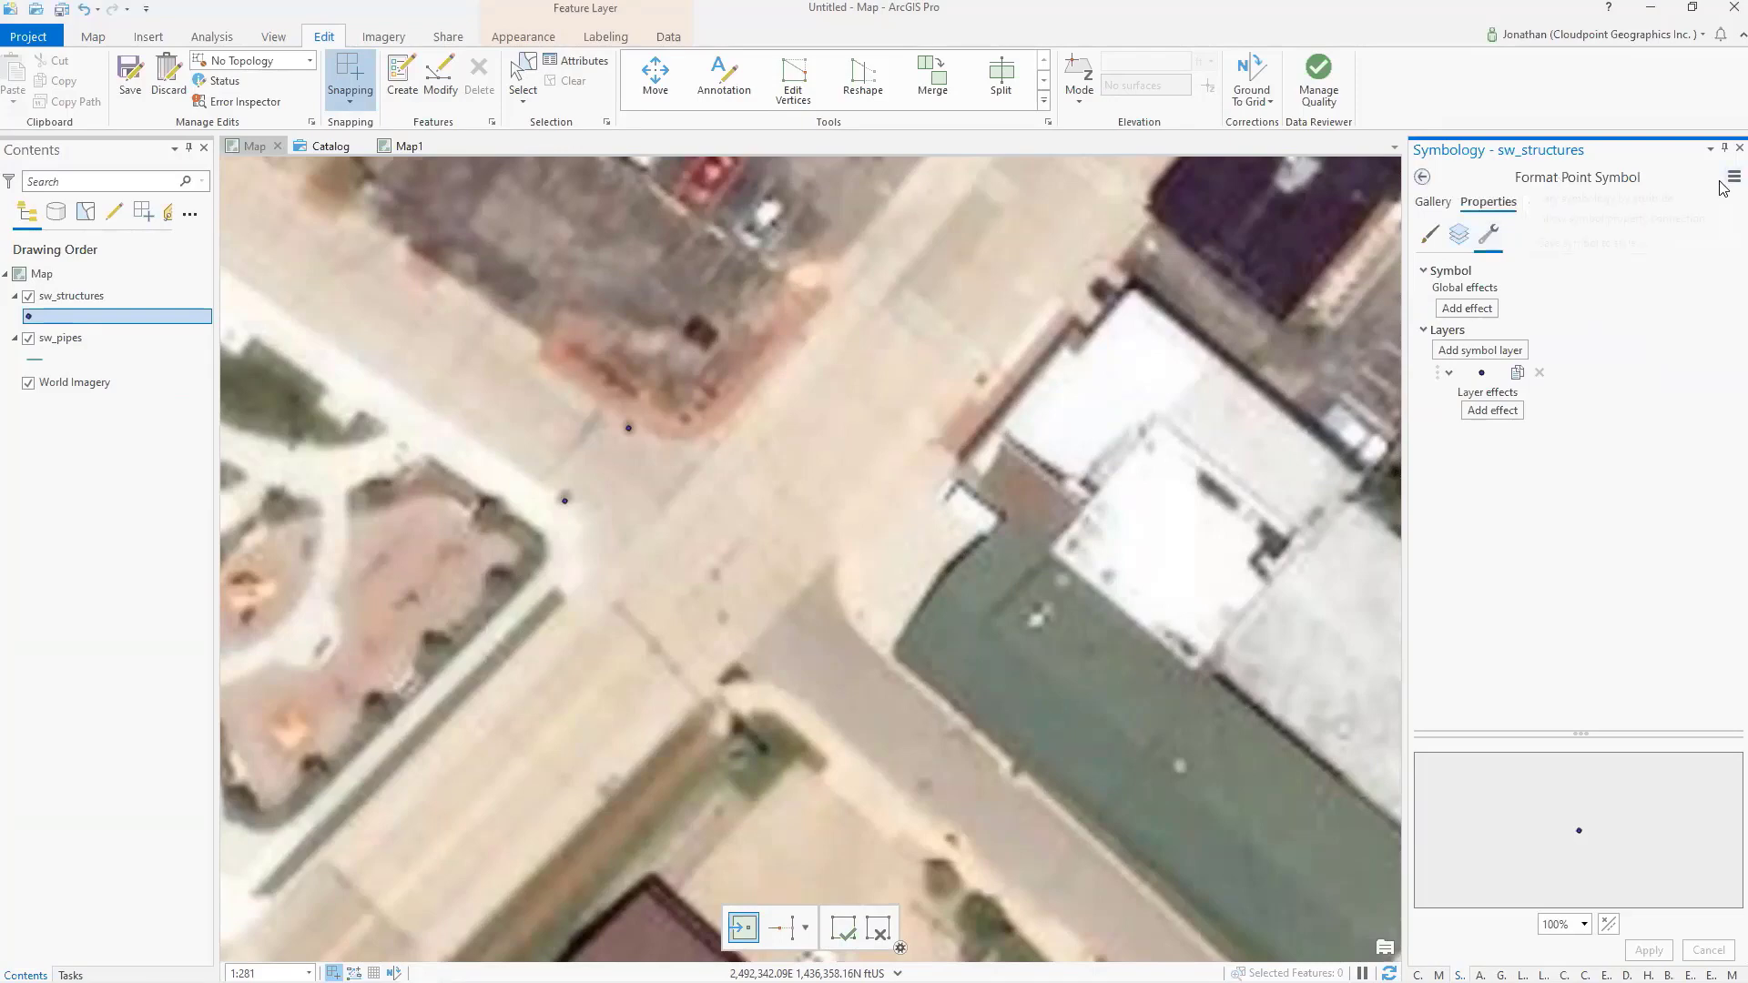
click(1423, 178)
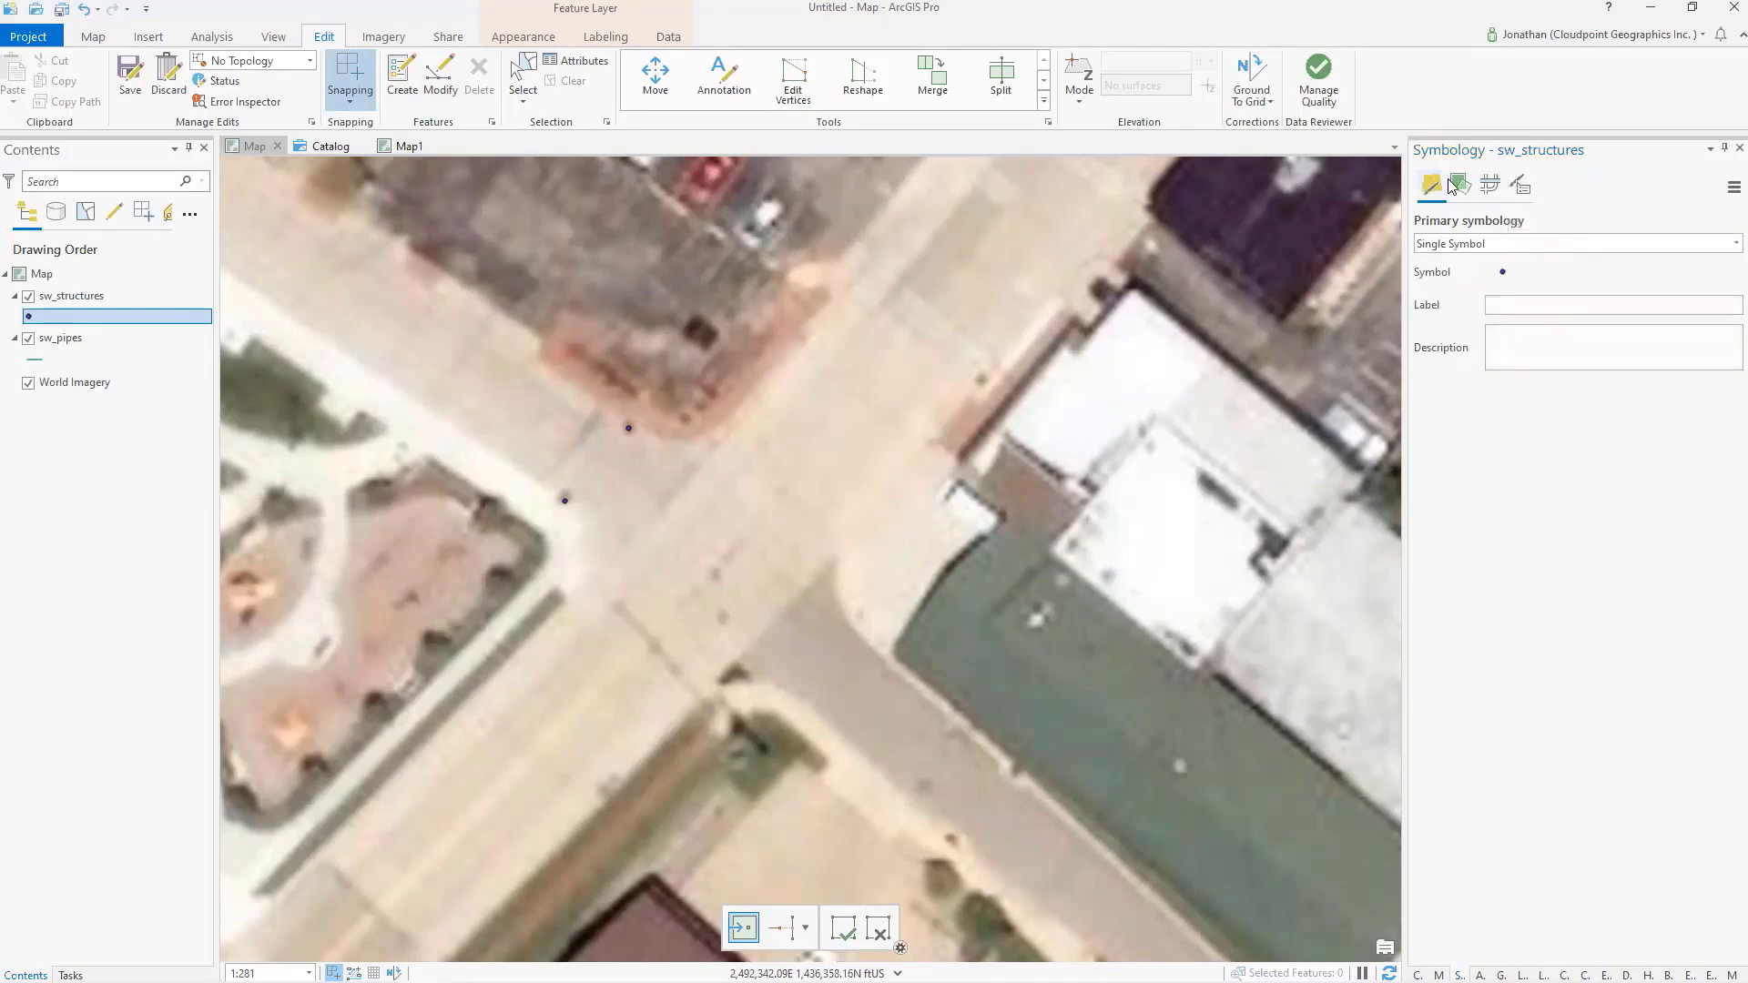
click(1733, 187)
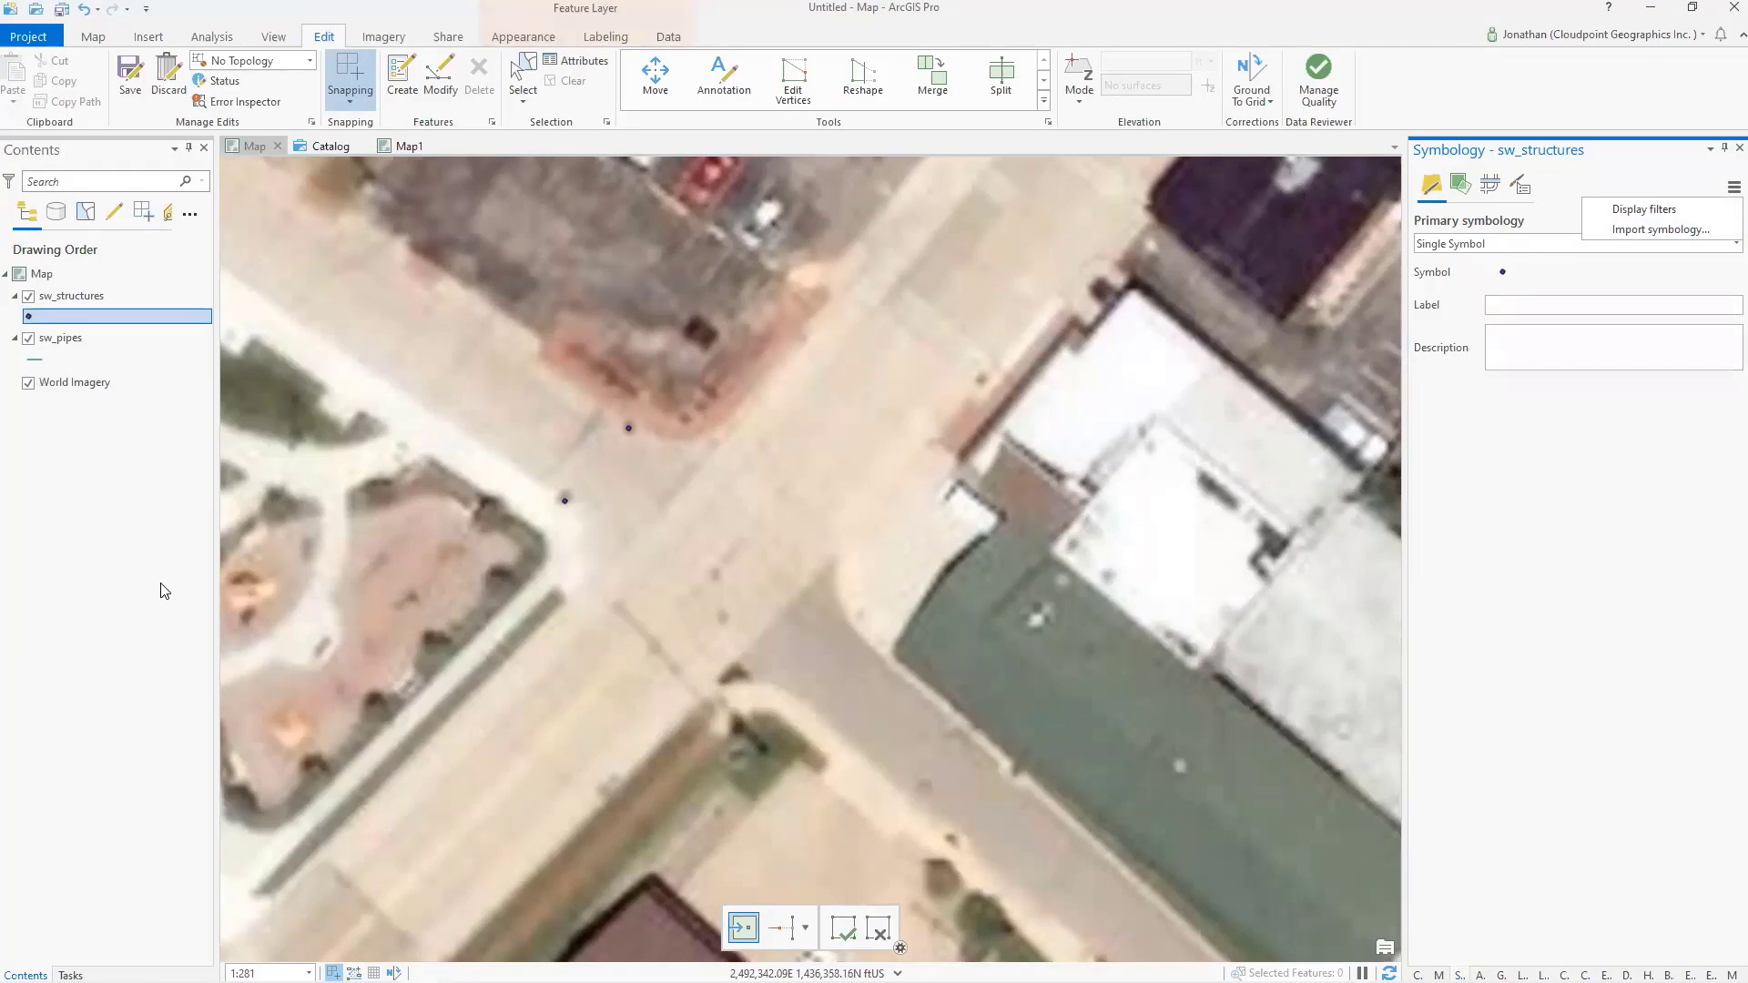
click(80, 499)
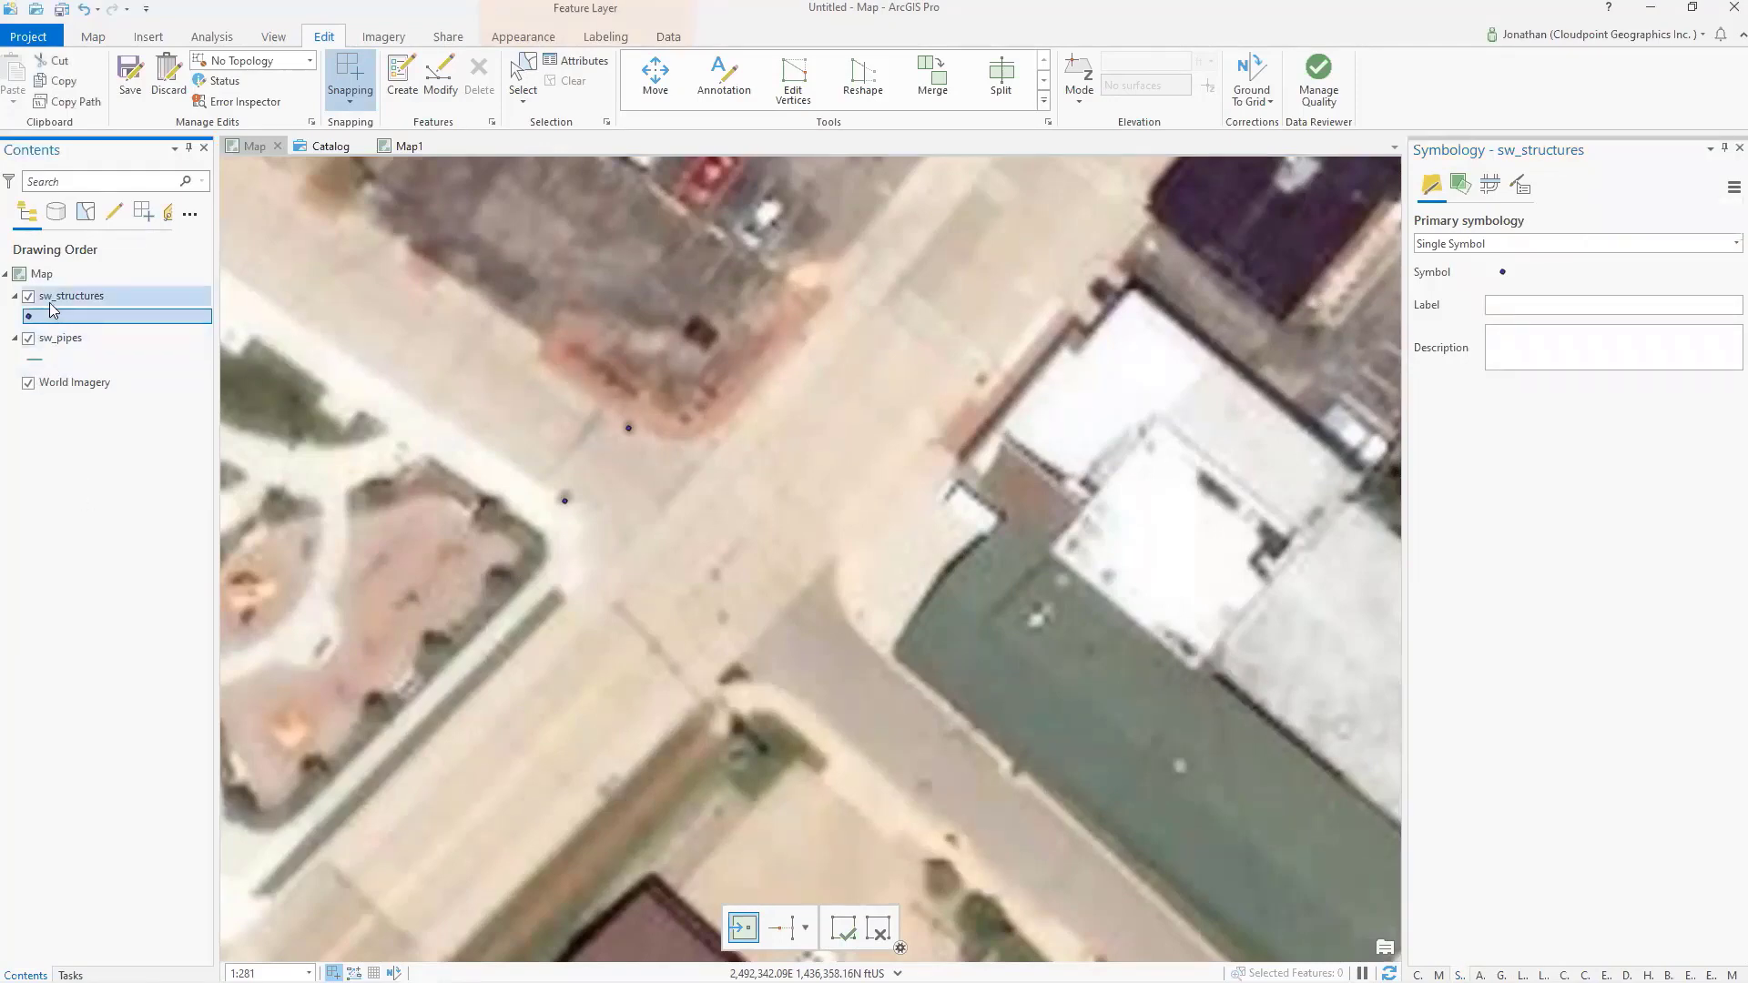
Step: Select structure point OBJECTID 2 and review its values in the Attributes pane
click(571, 60)
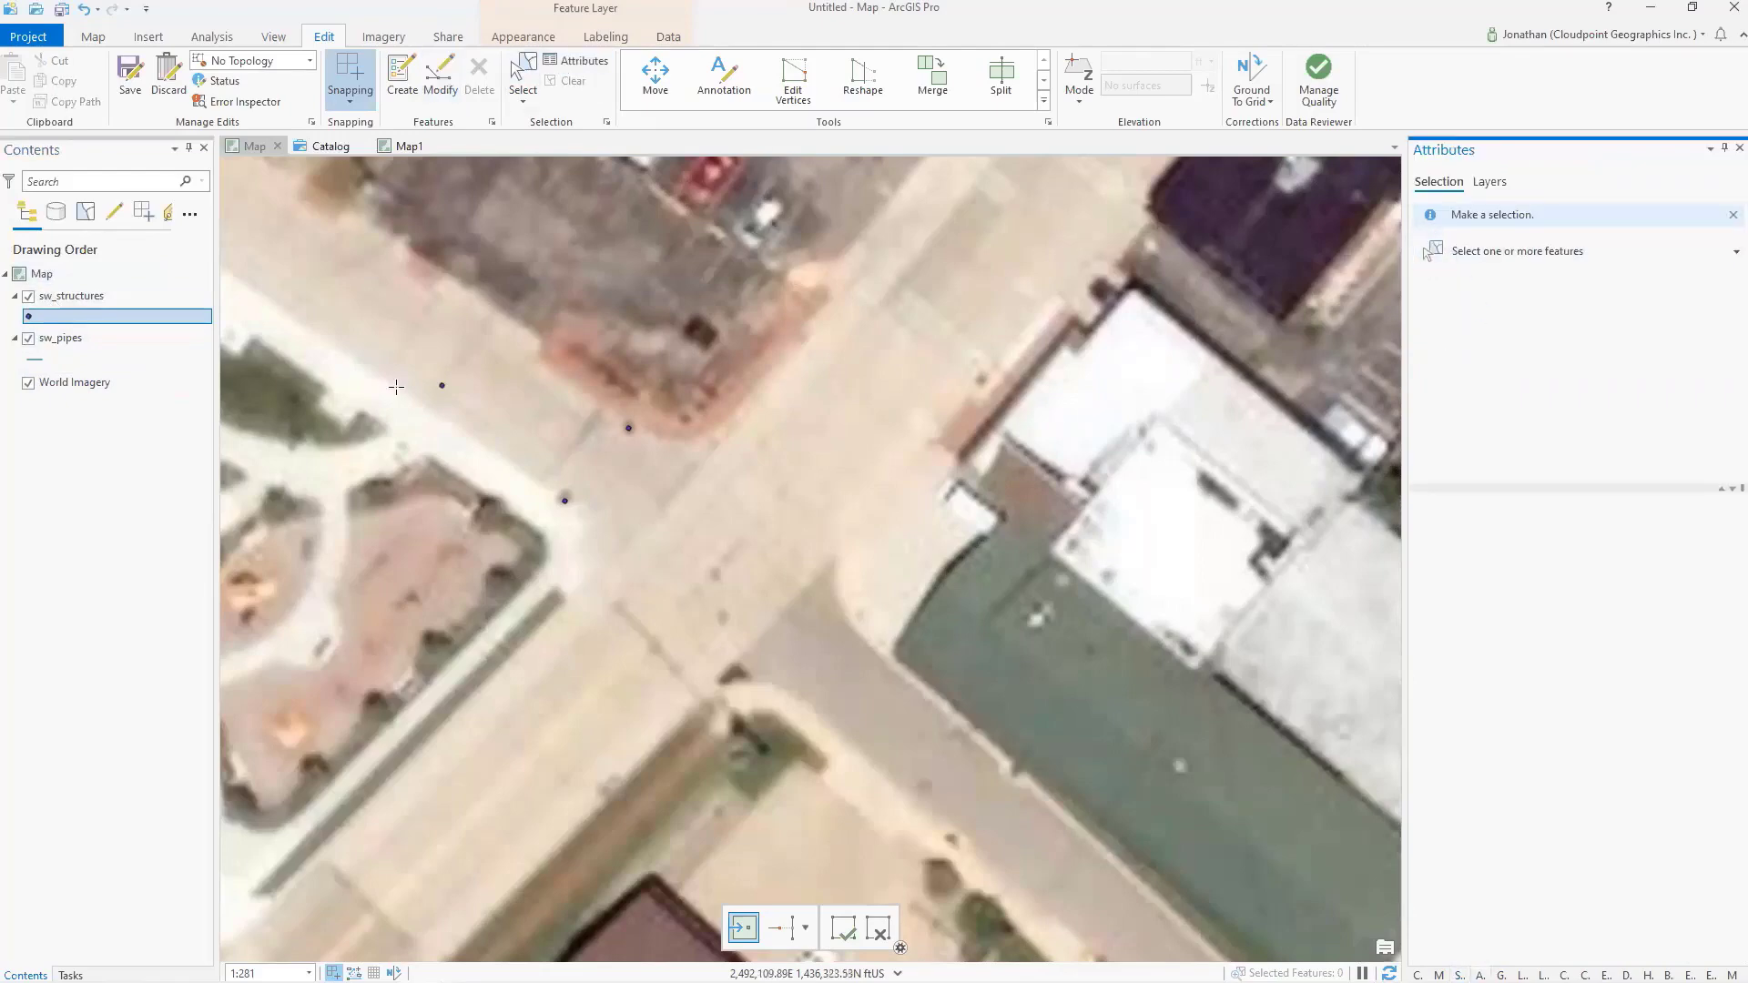
click(523, 68)
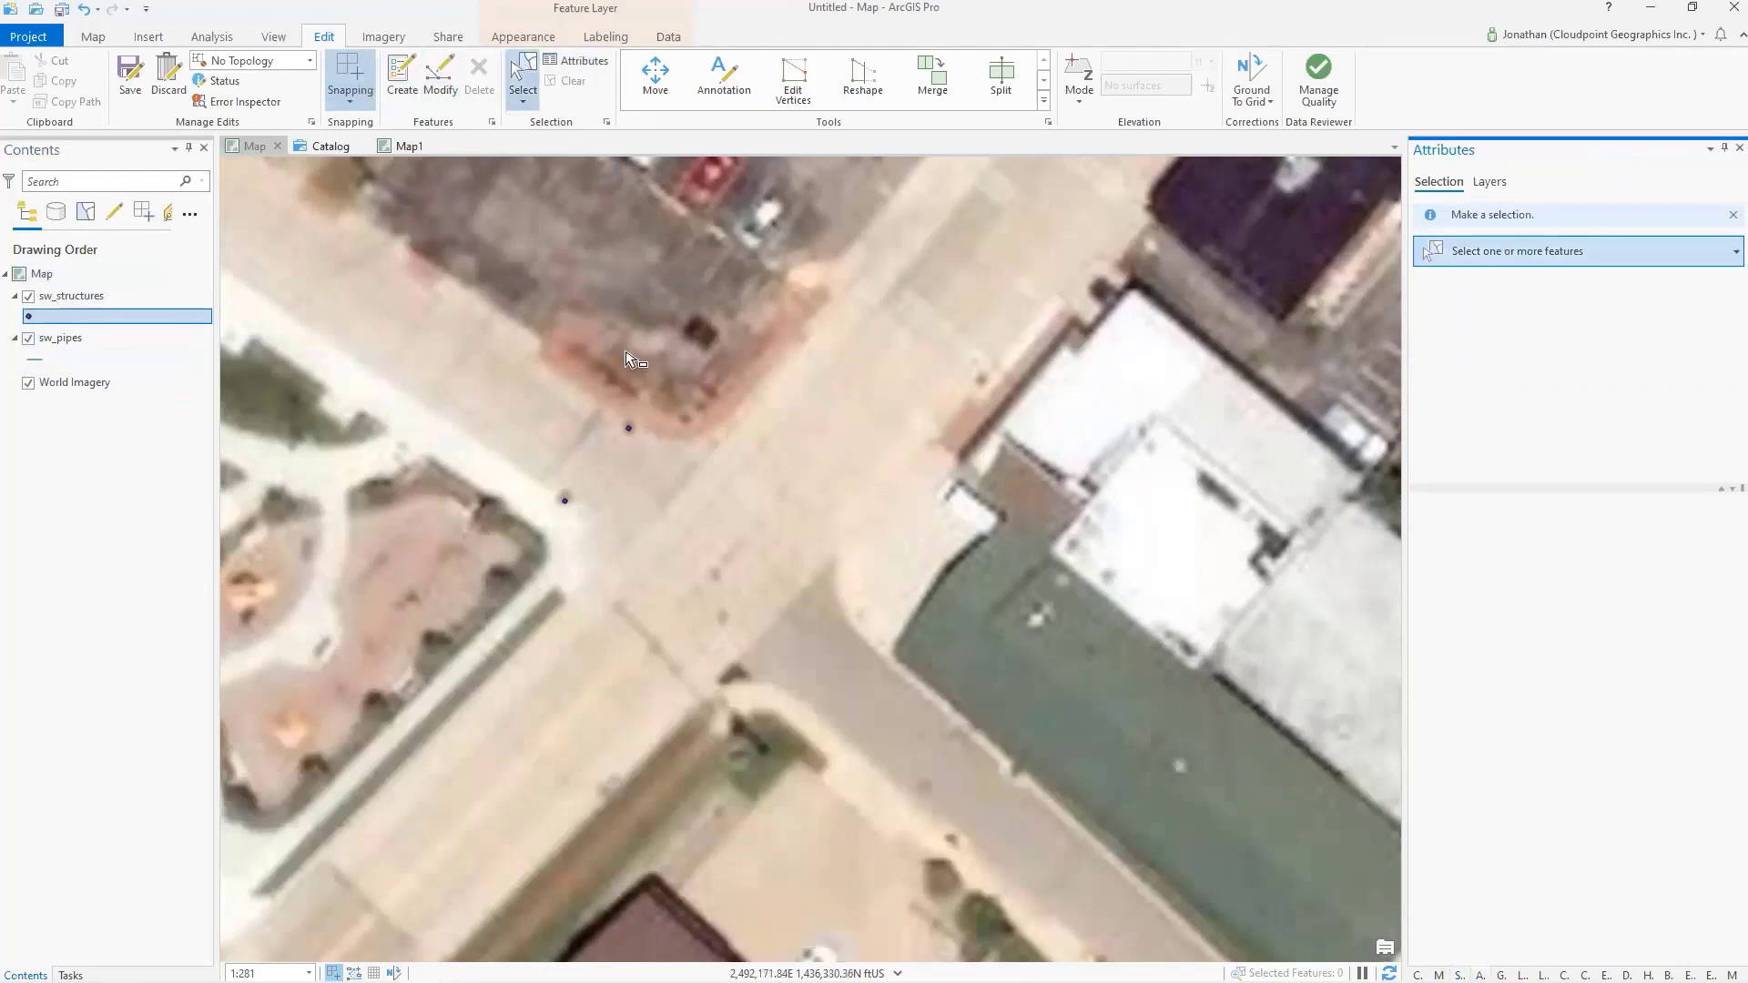
click(628, 431)
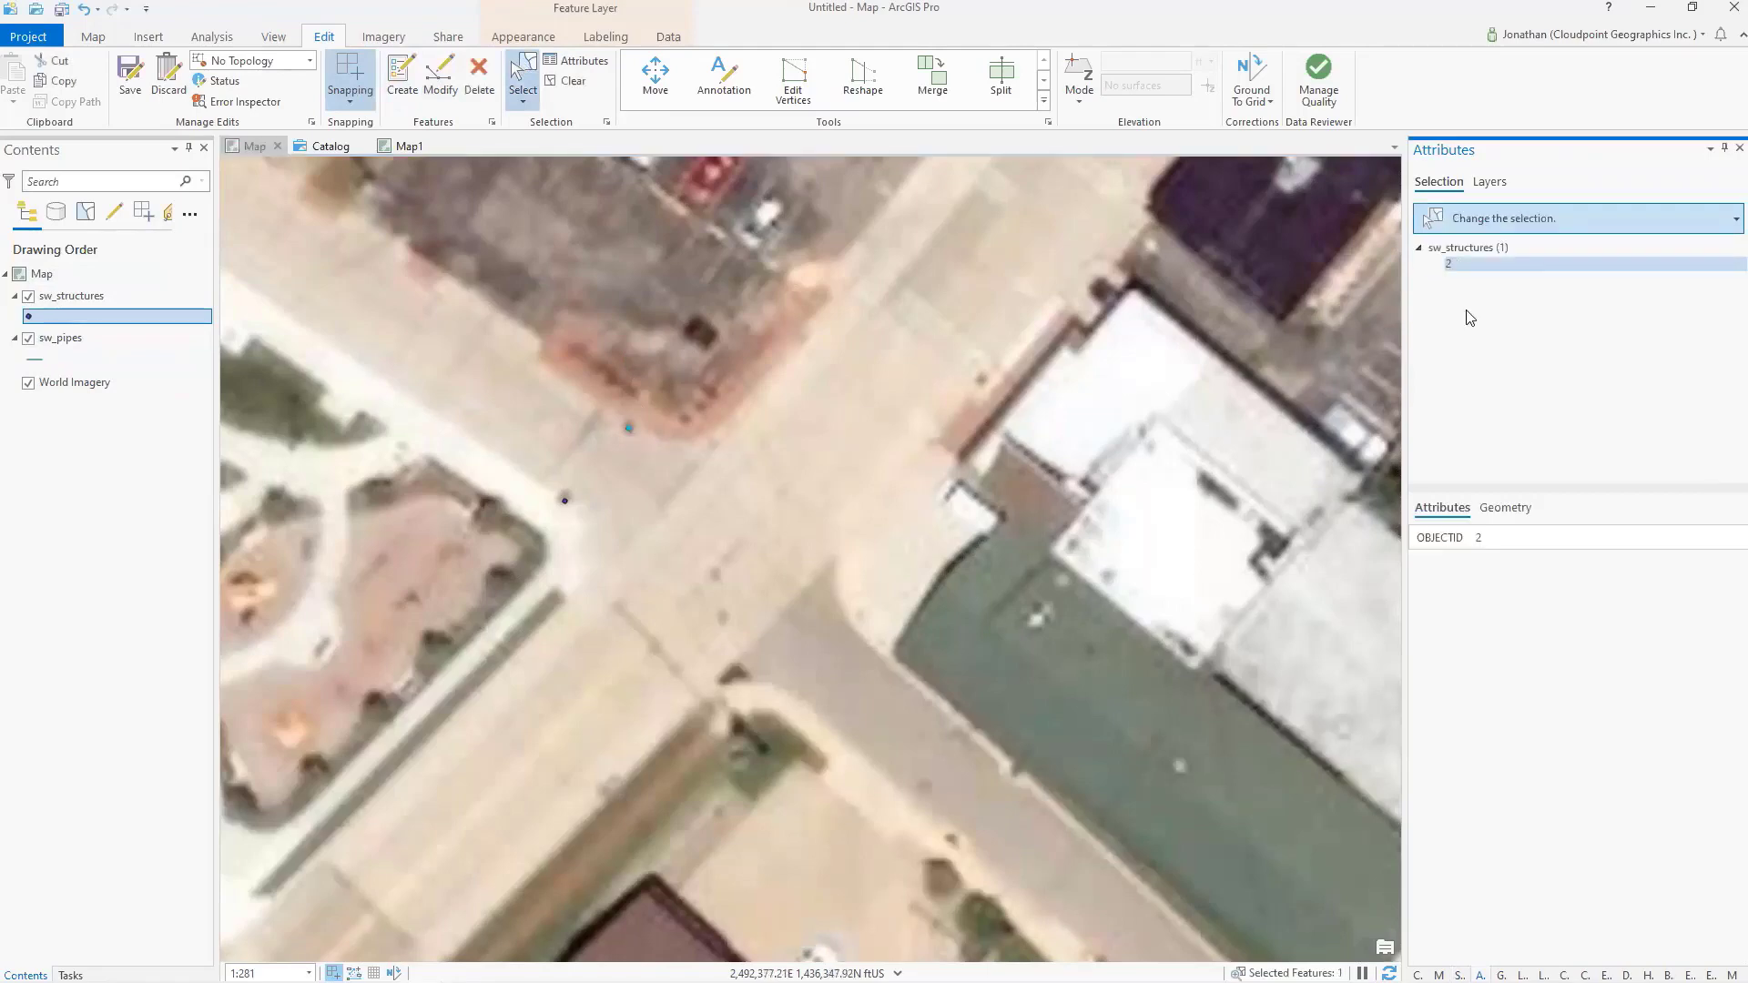
click(1459, 266)
click(50, 299)
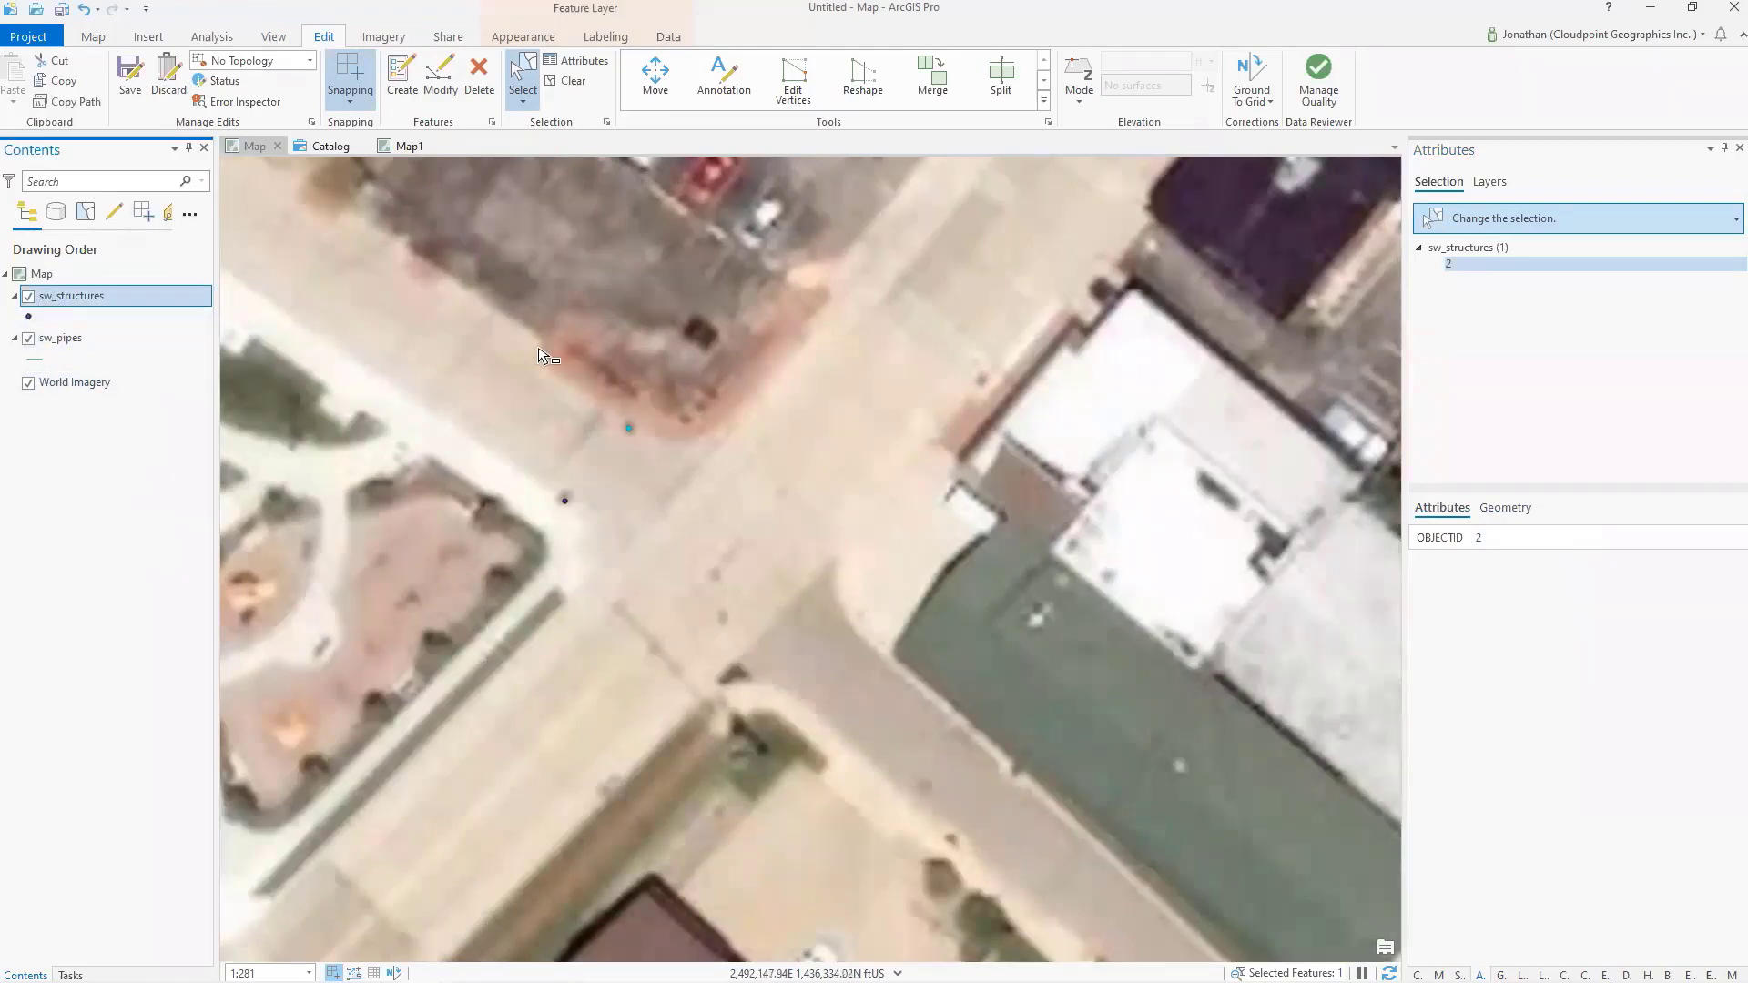
click(668, 37)
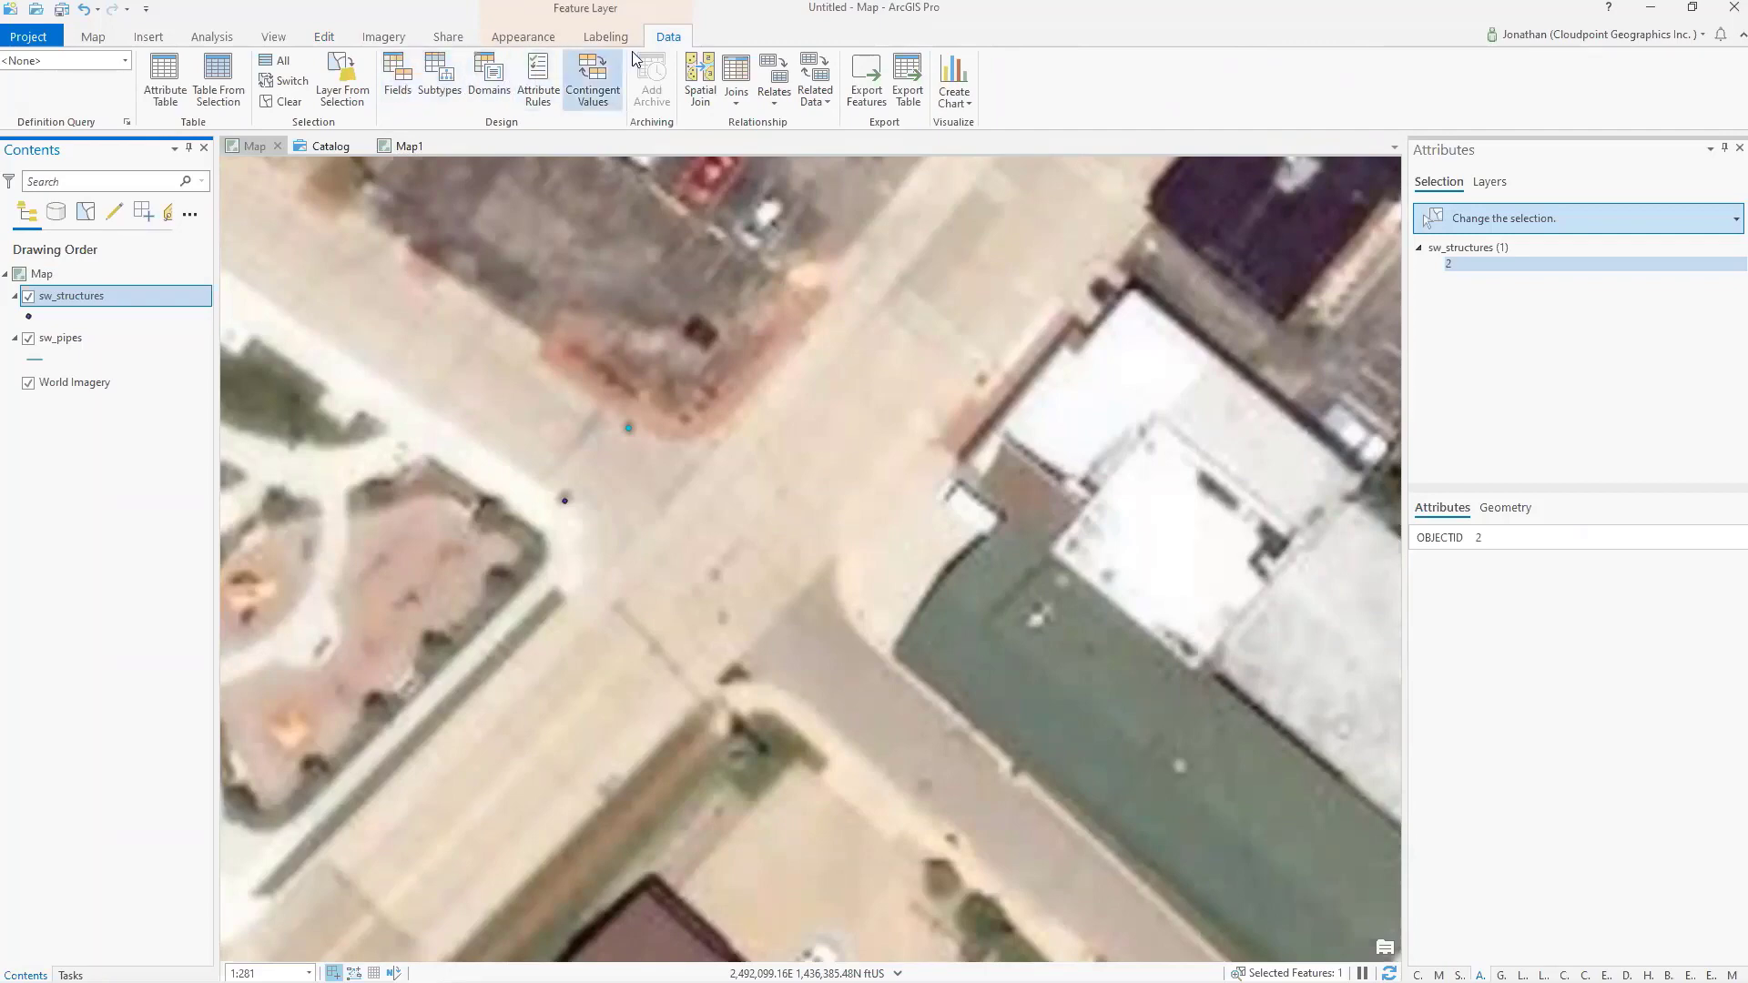
click(398, 85)
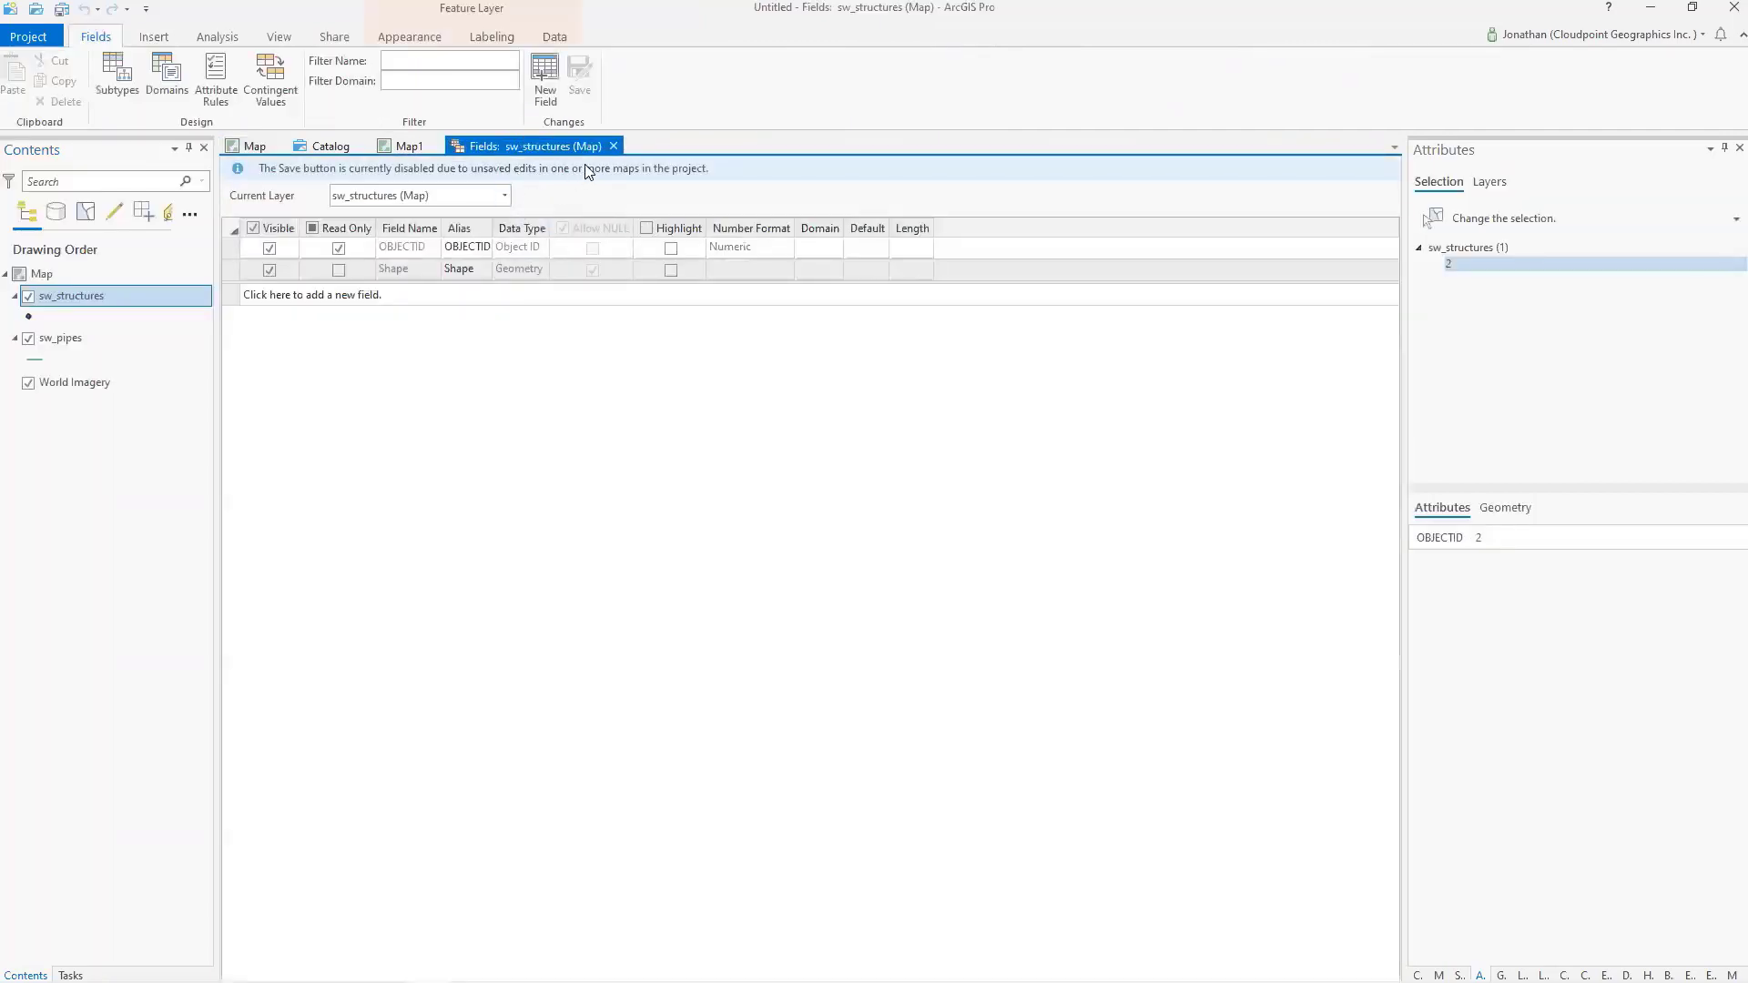
click(613, 145)
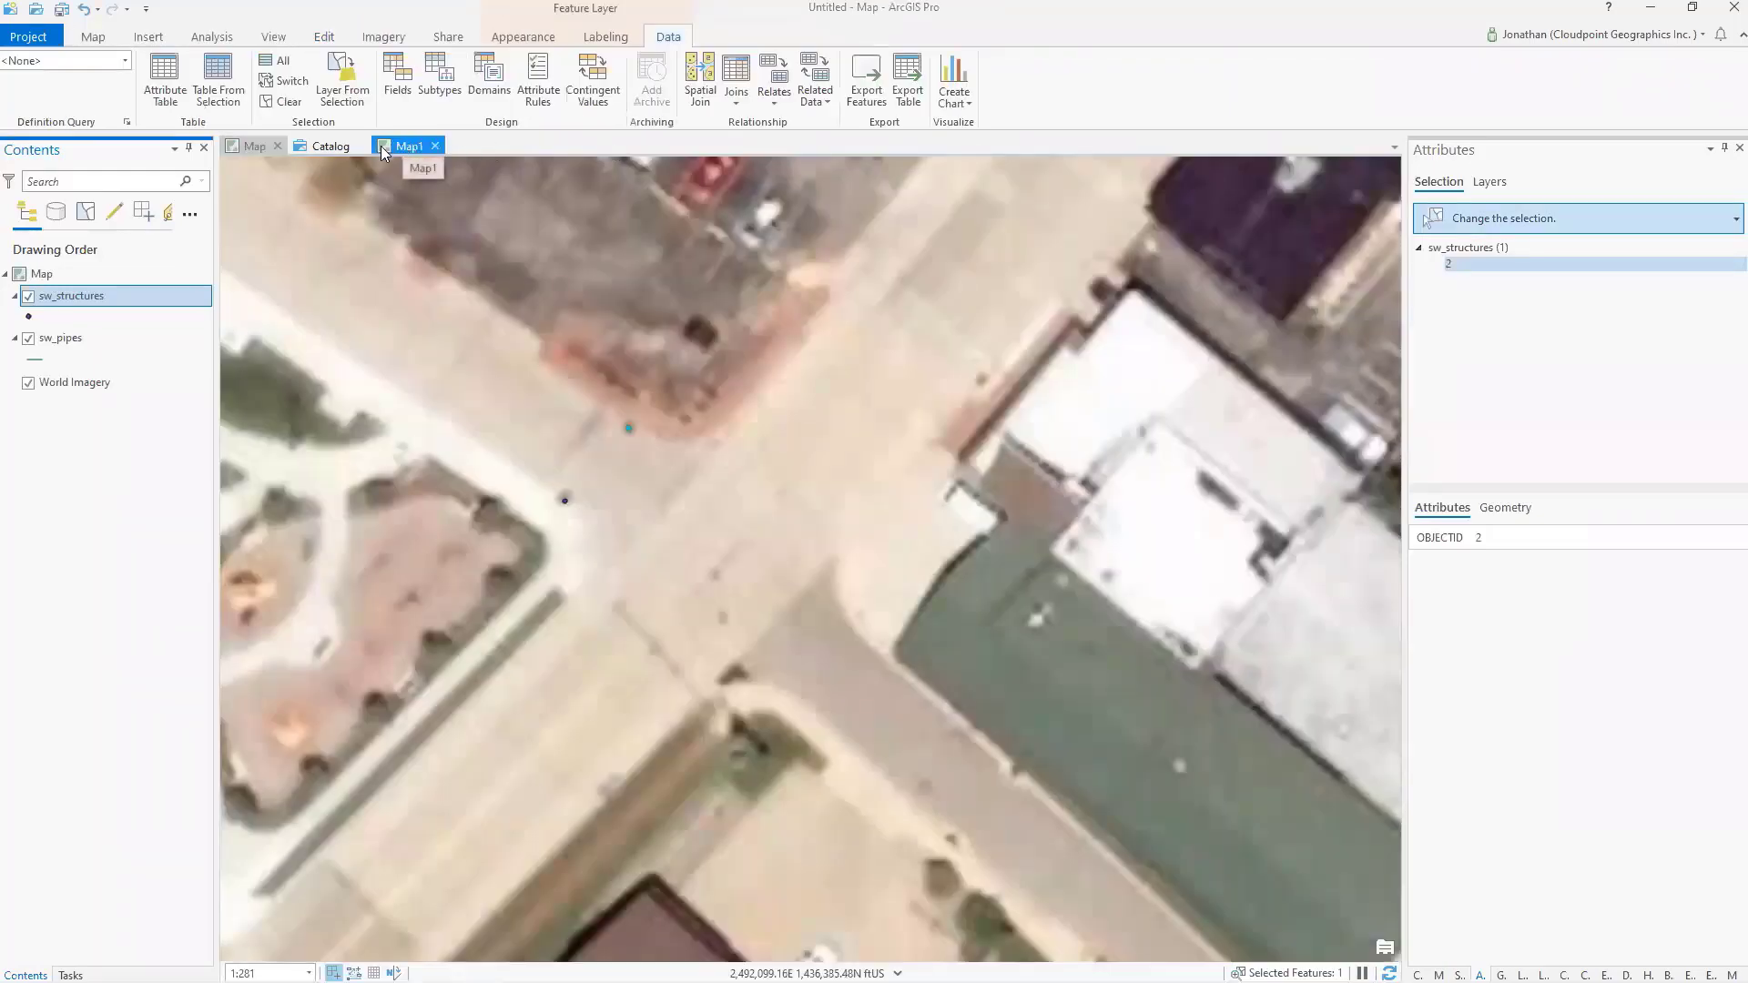
Step: Open the sw_structures attribute table in a taller pane and clear the selection
right_click(89, 301)
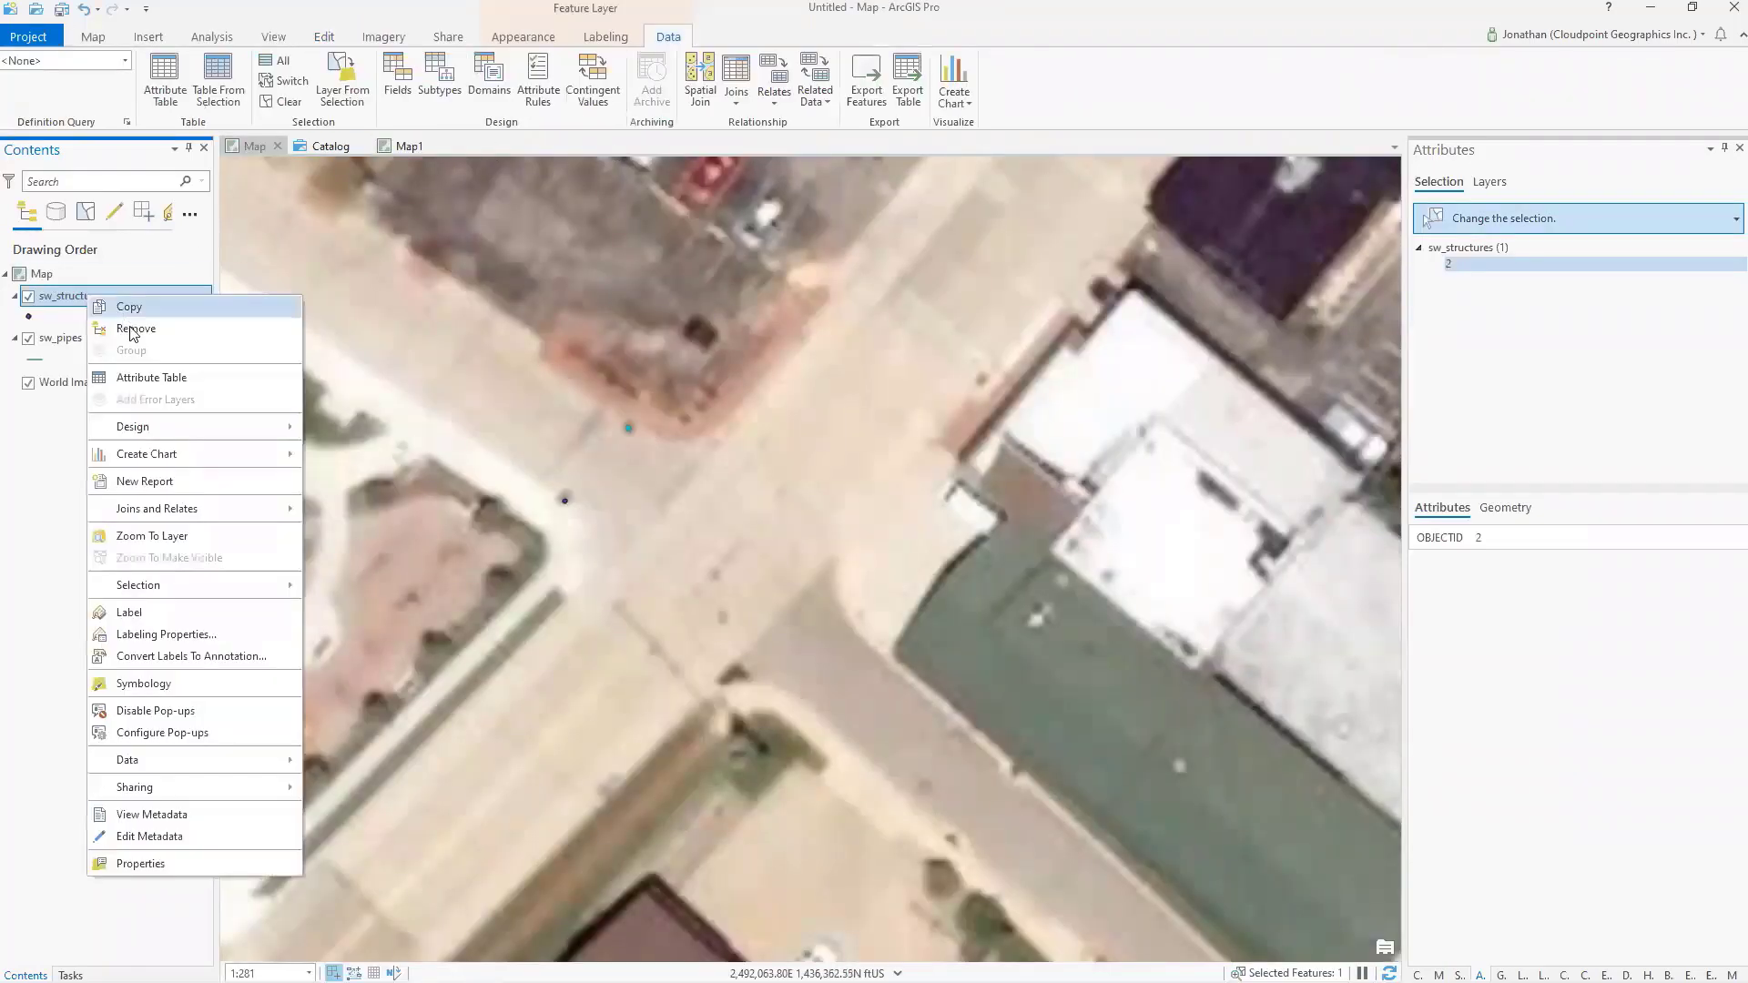
click(148, 379)
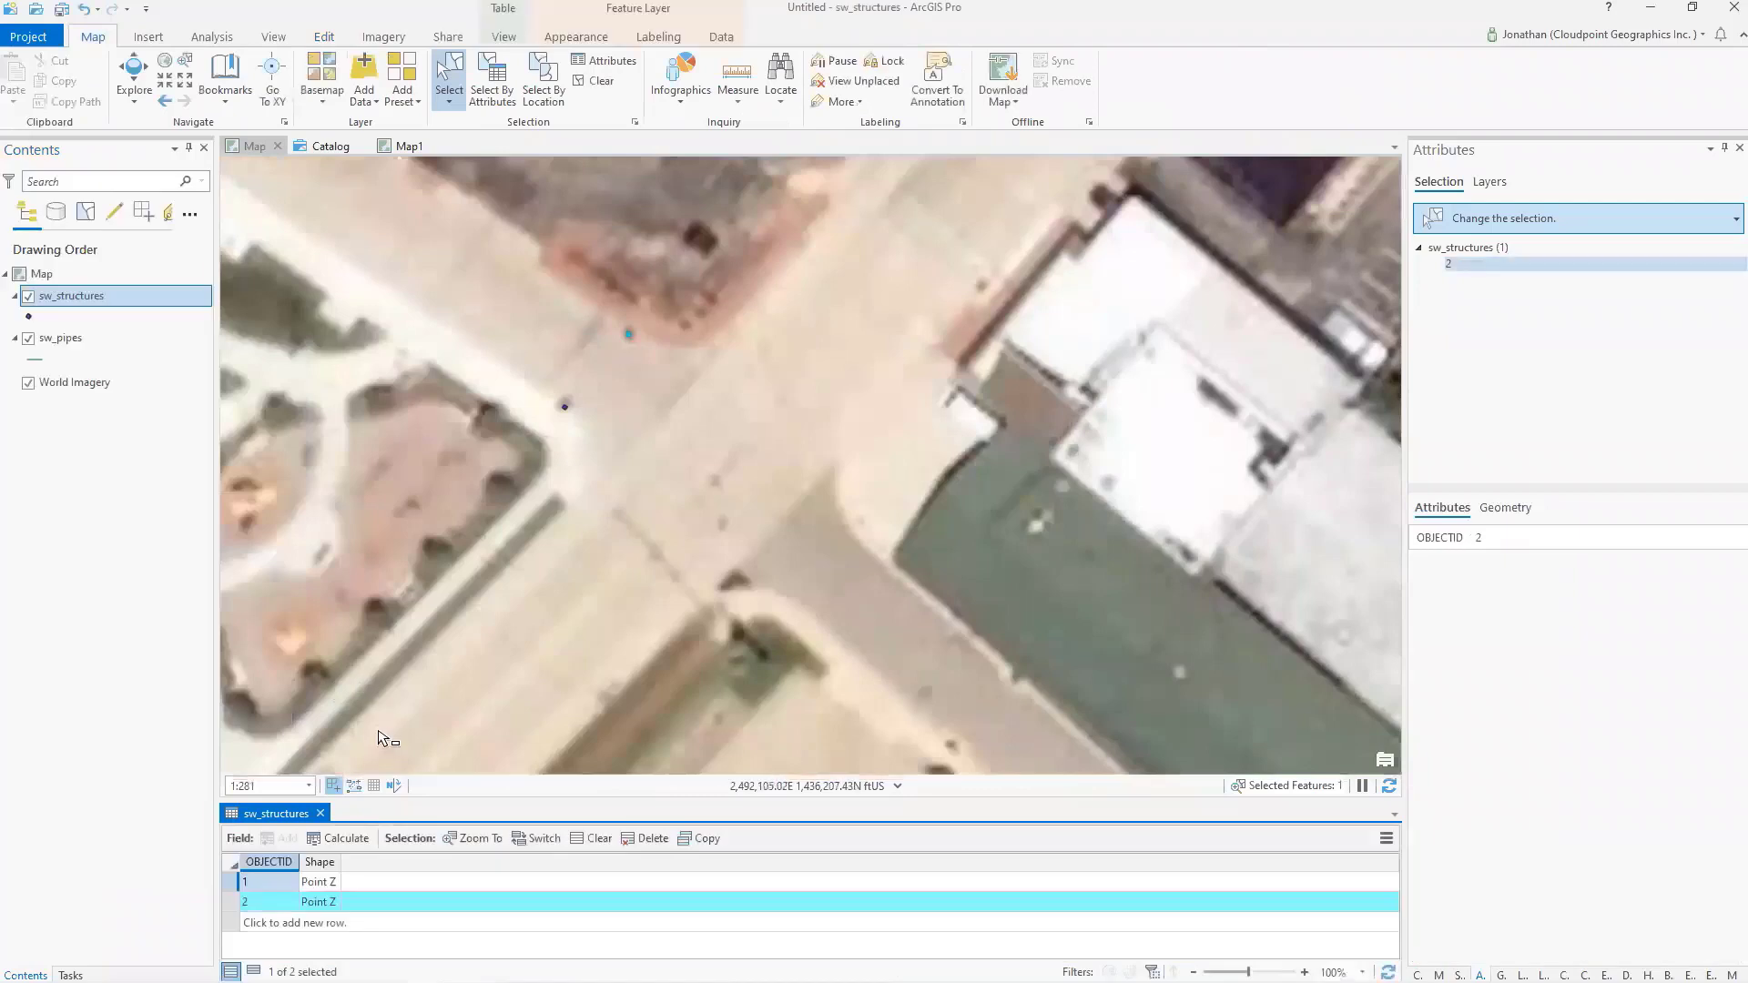
drag(462, 801, 442, 705)
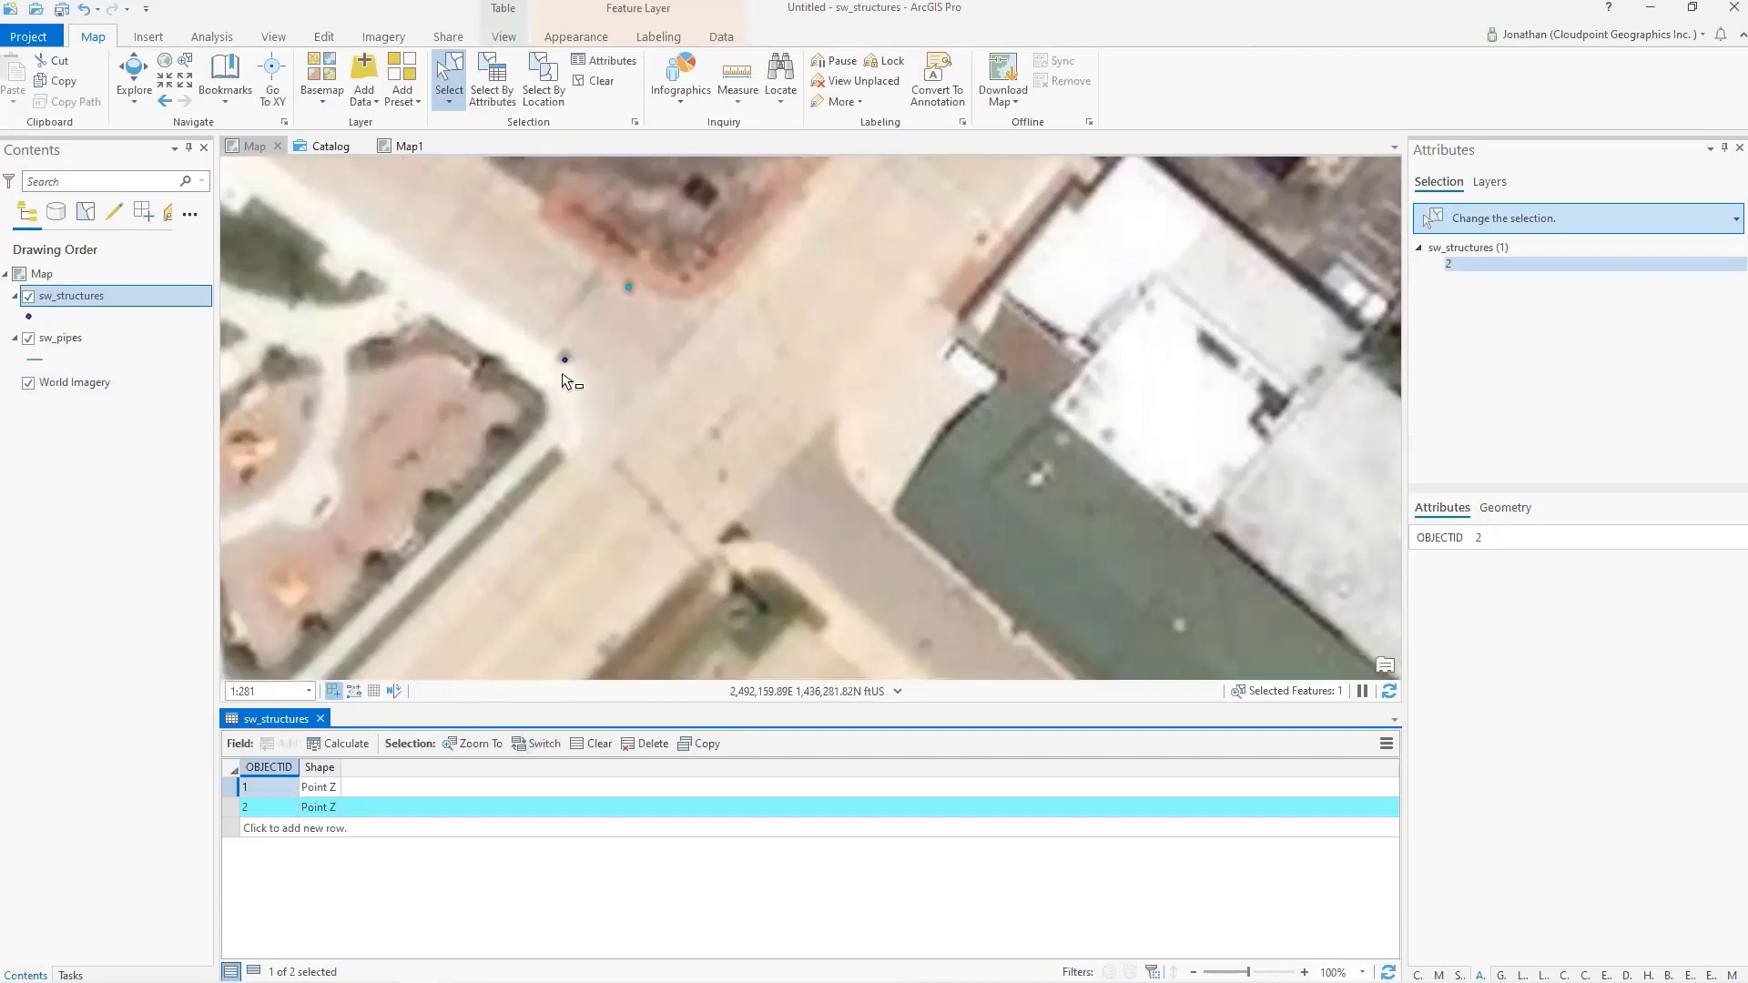
click(596, 80)
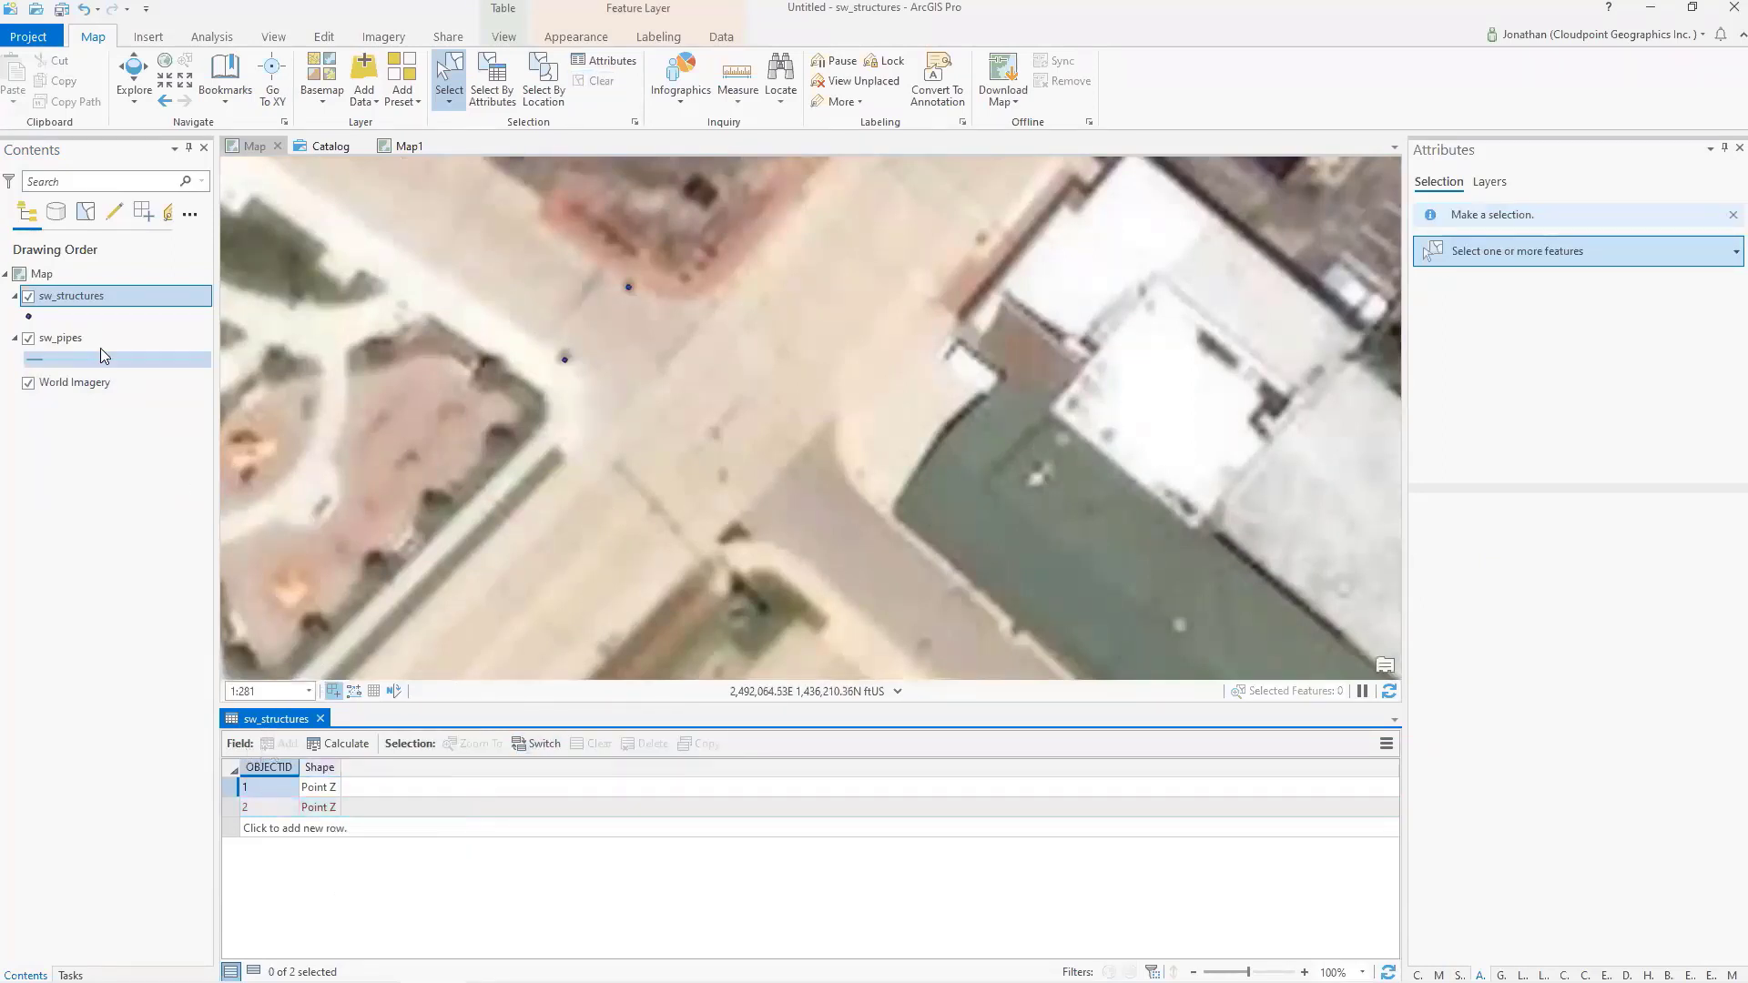
Step: Save all edits, confirming the prompt with Yes
click(407, 630)
click(325, 38)
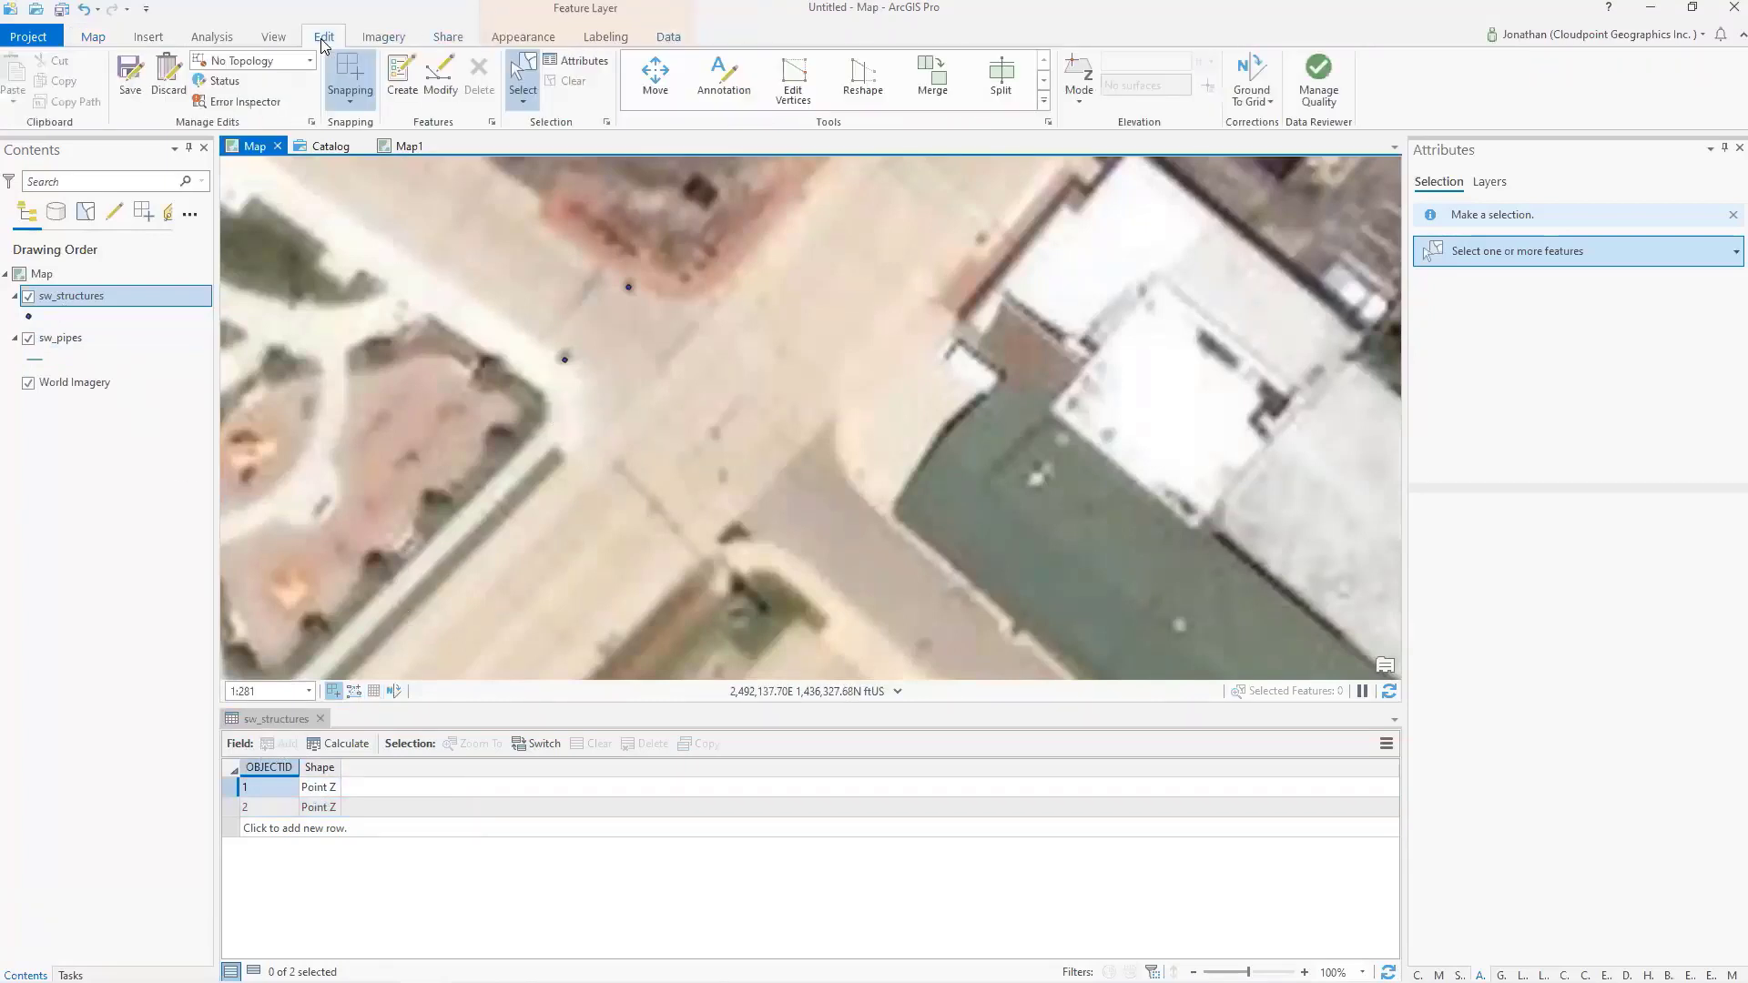
click(130, 77)
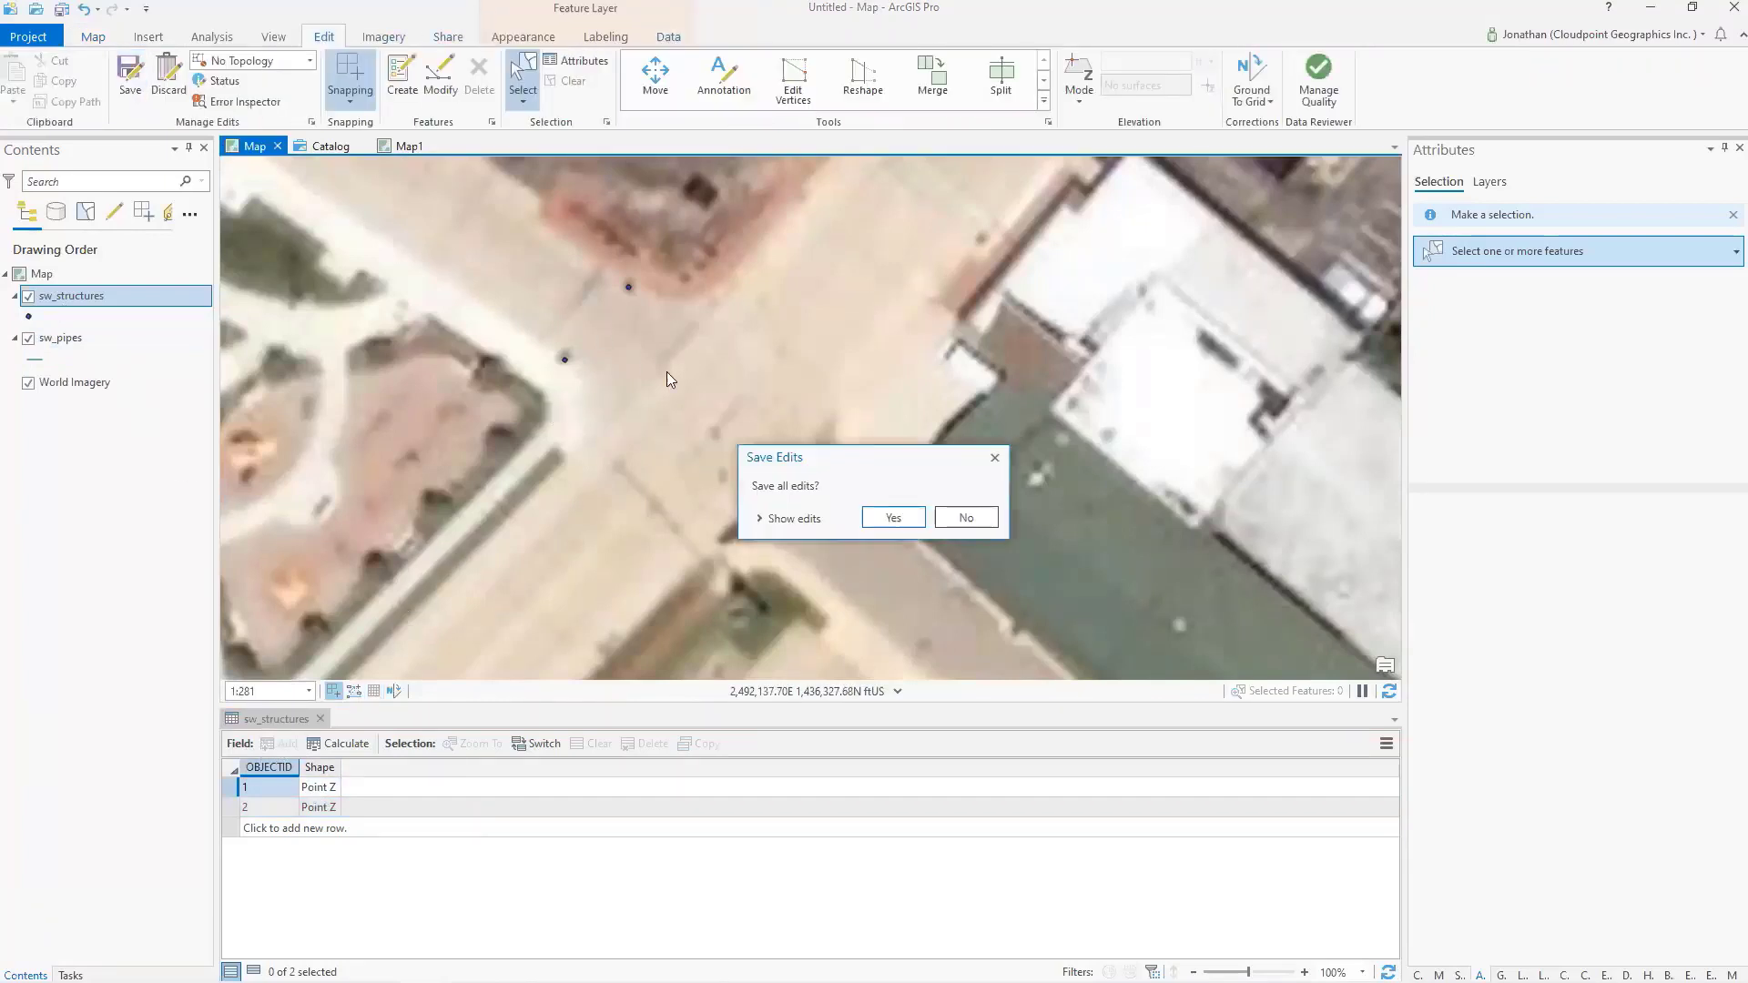
click(893, 517)
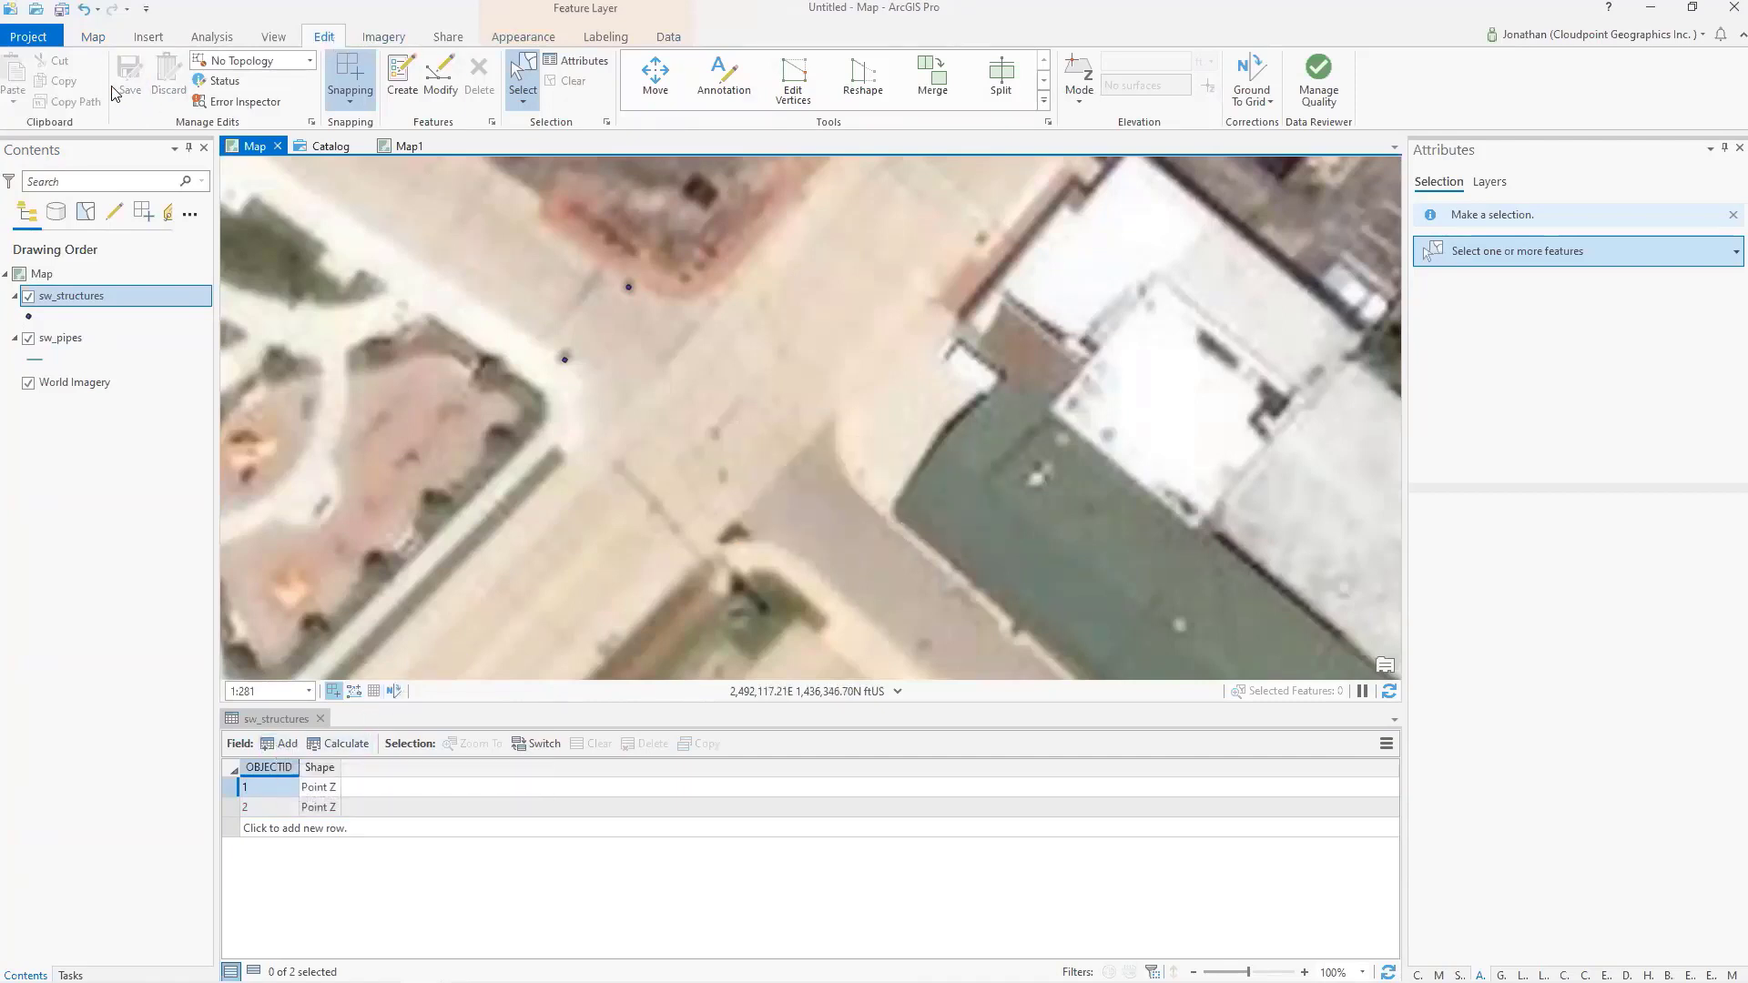
Step: Add a Text field named Type, length 255, to sw_structures and save it
click(276, 745)
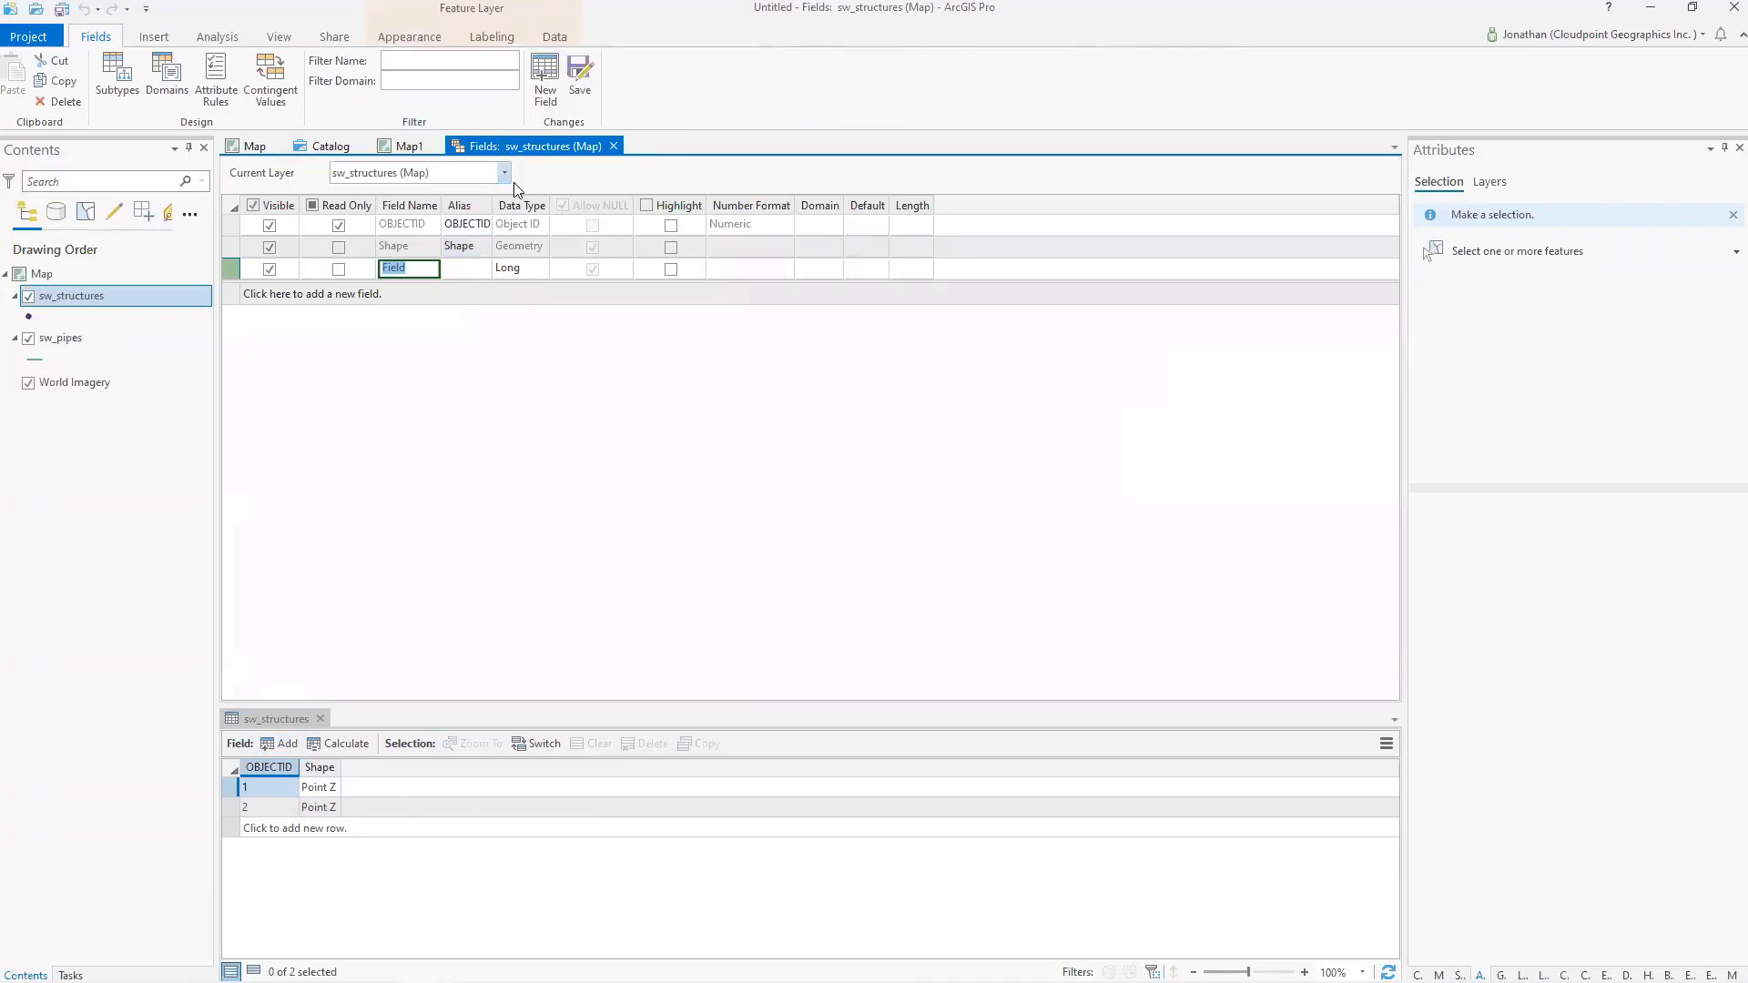
drag(528, 146, 475, 716)
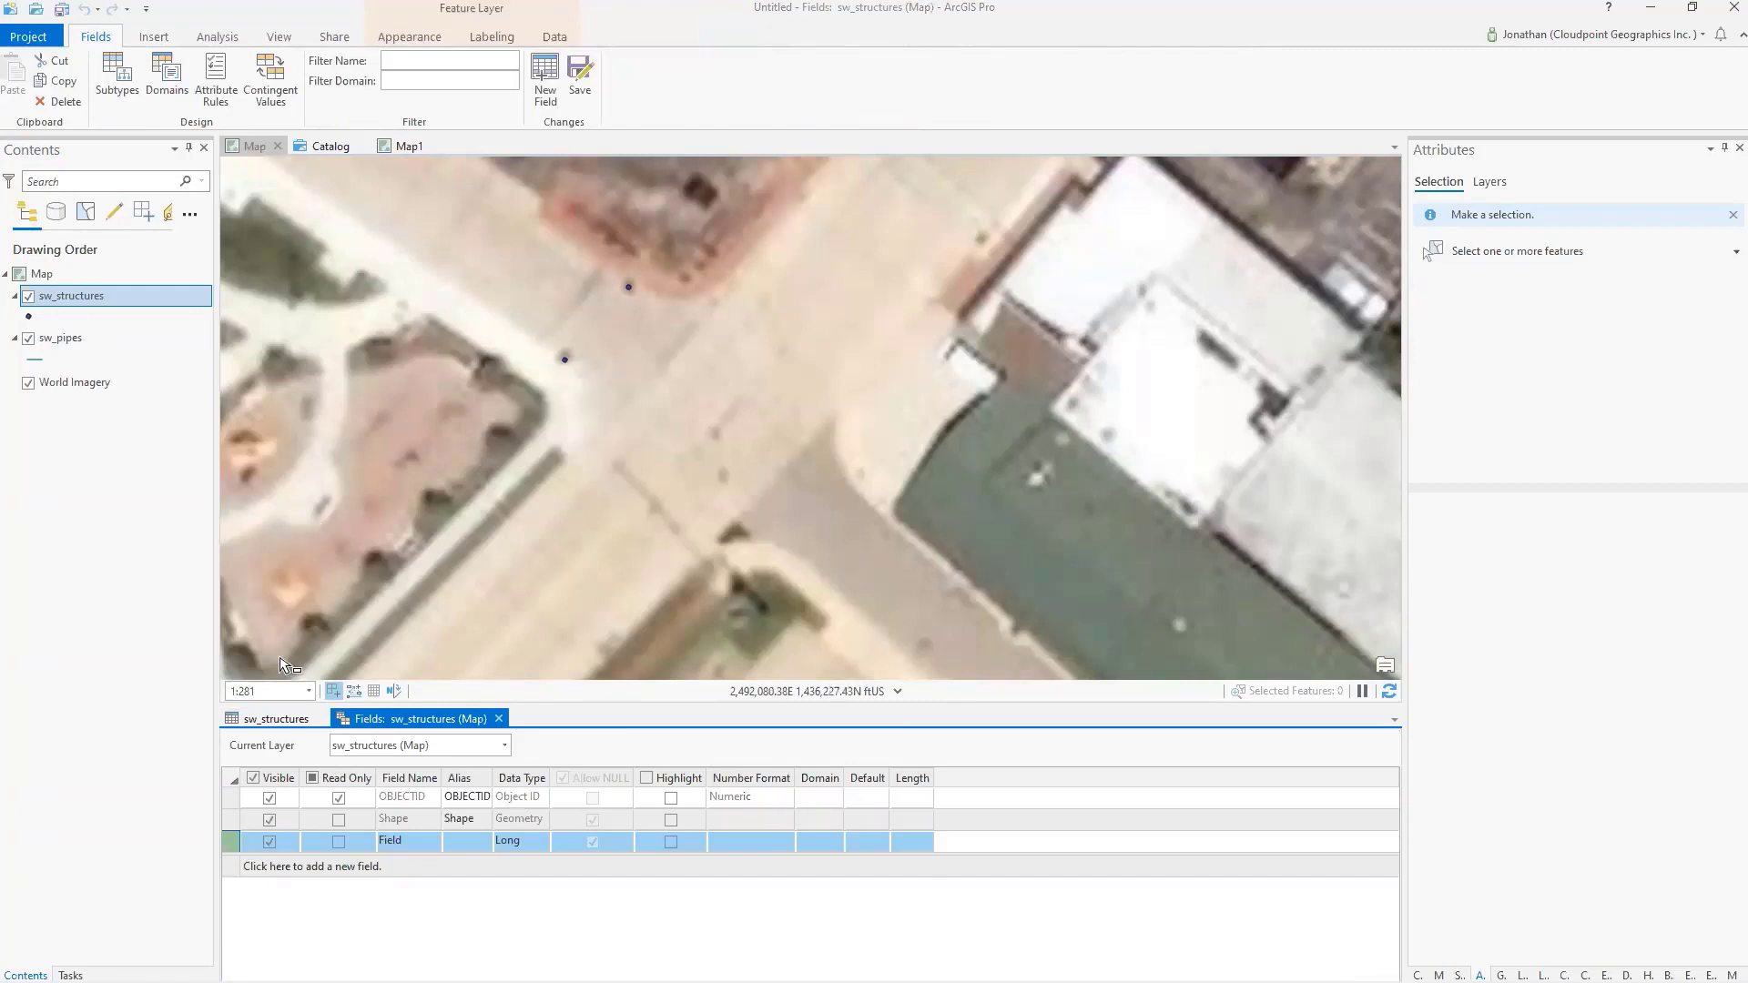
click(400, 843)
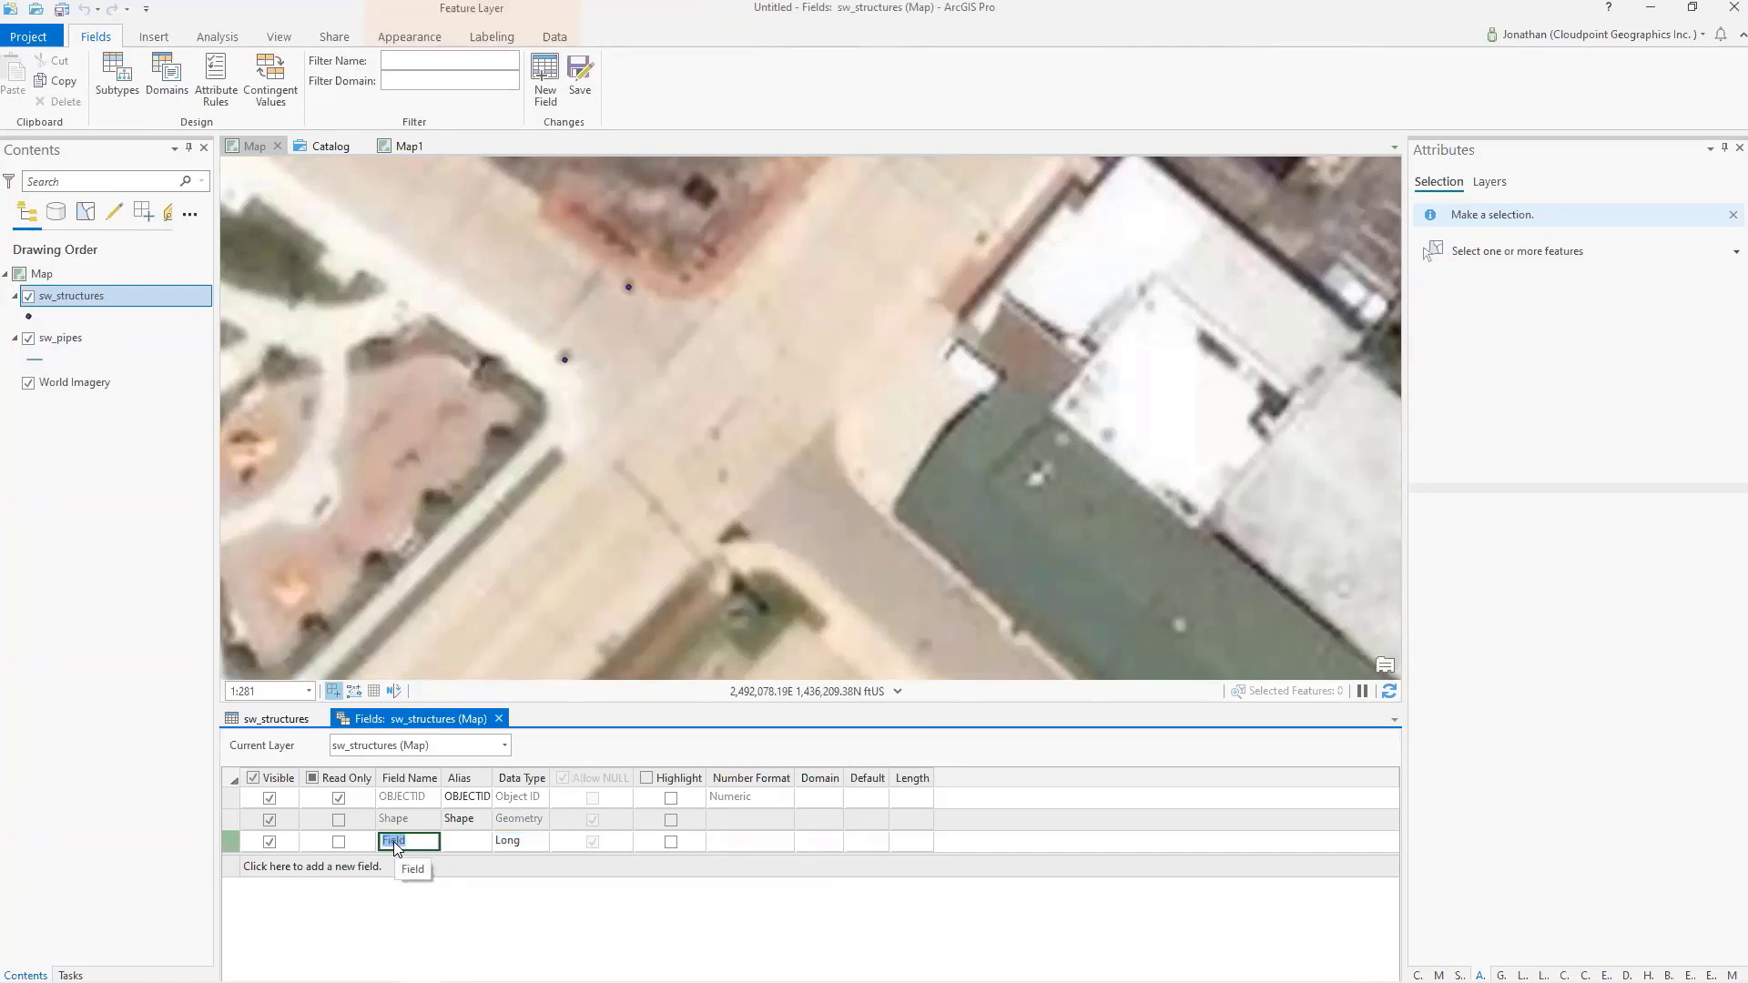
text(Type)
key(Tab)
key(Tab)
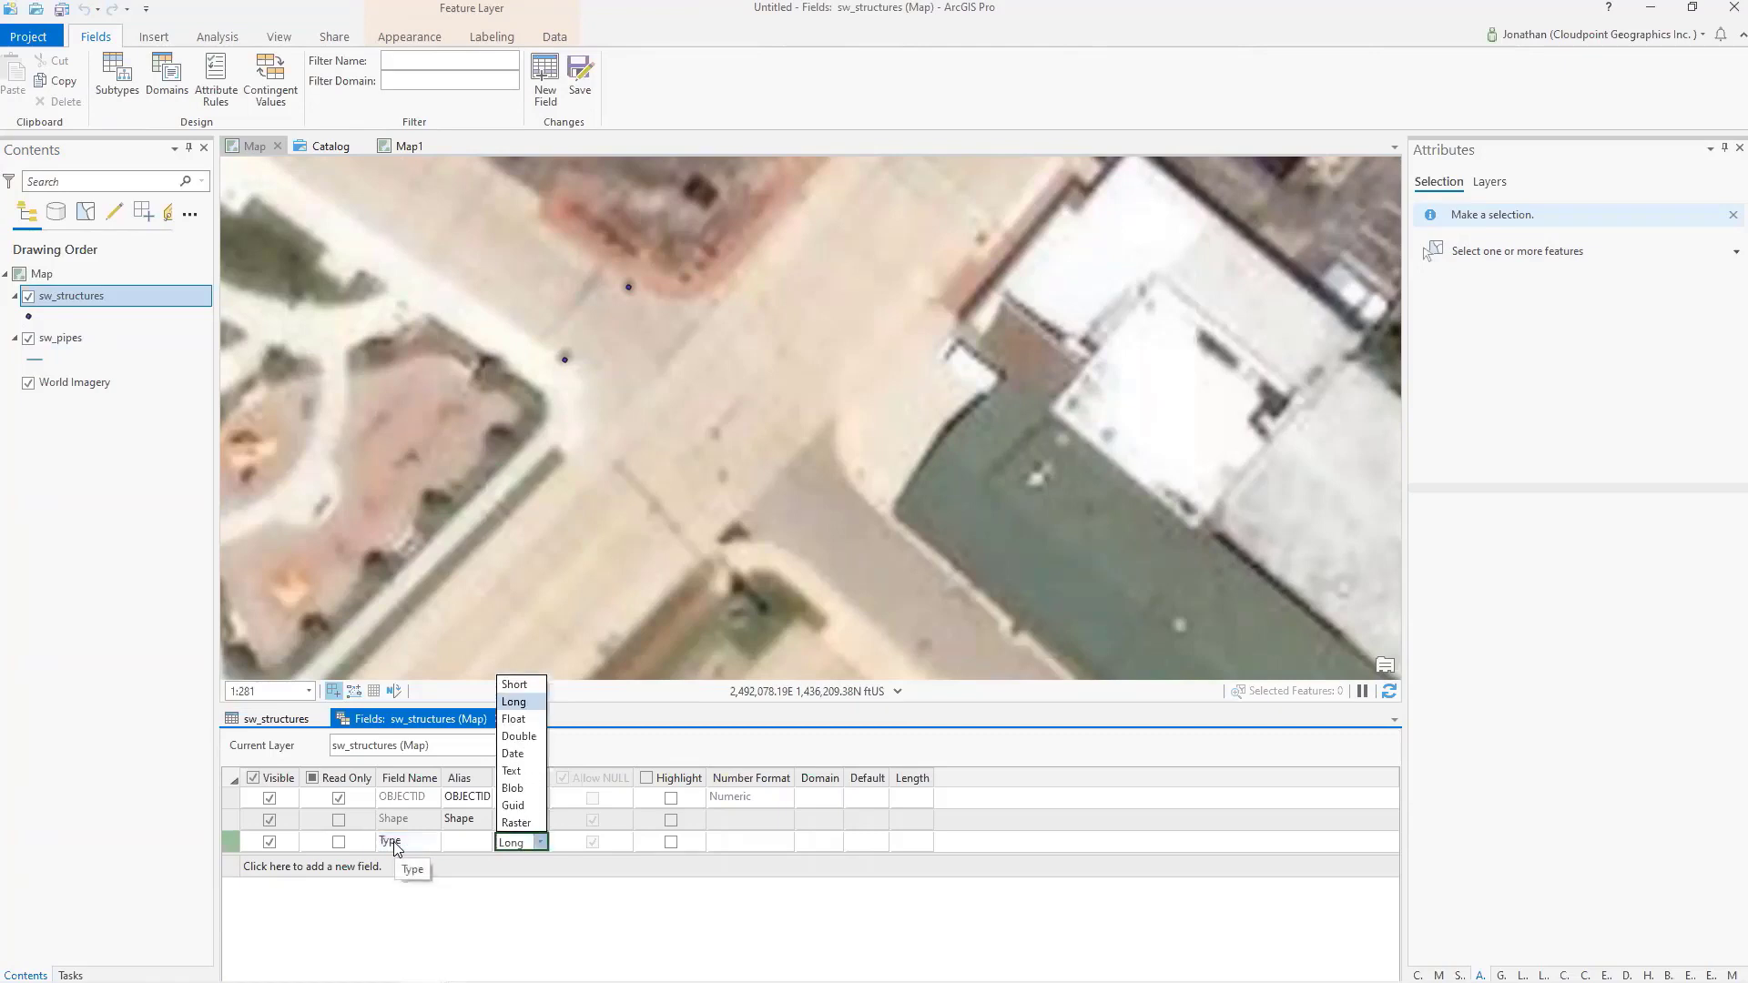
key(Down)
key(Down)
key(Down)
key(Down)
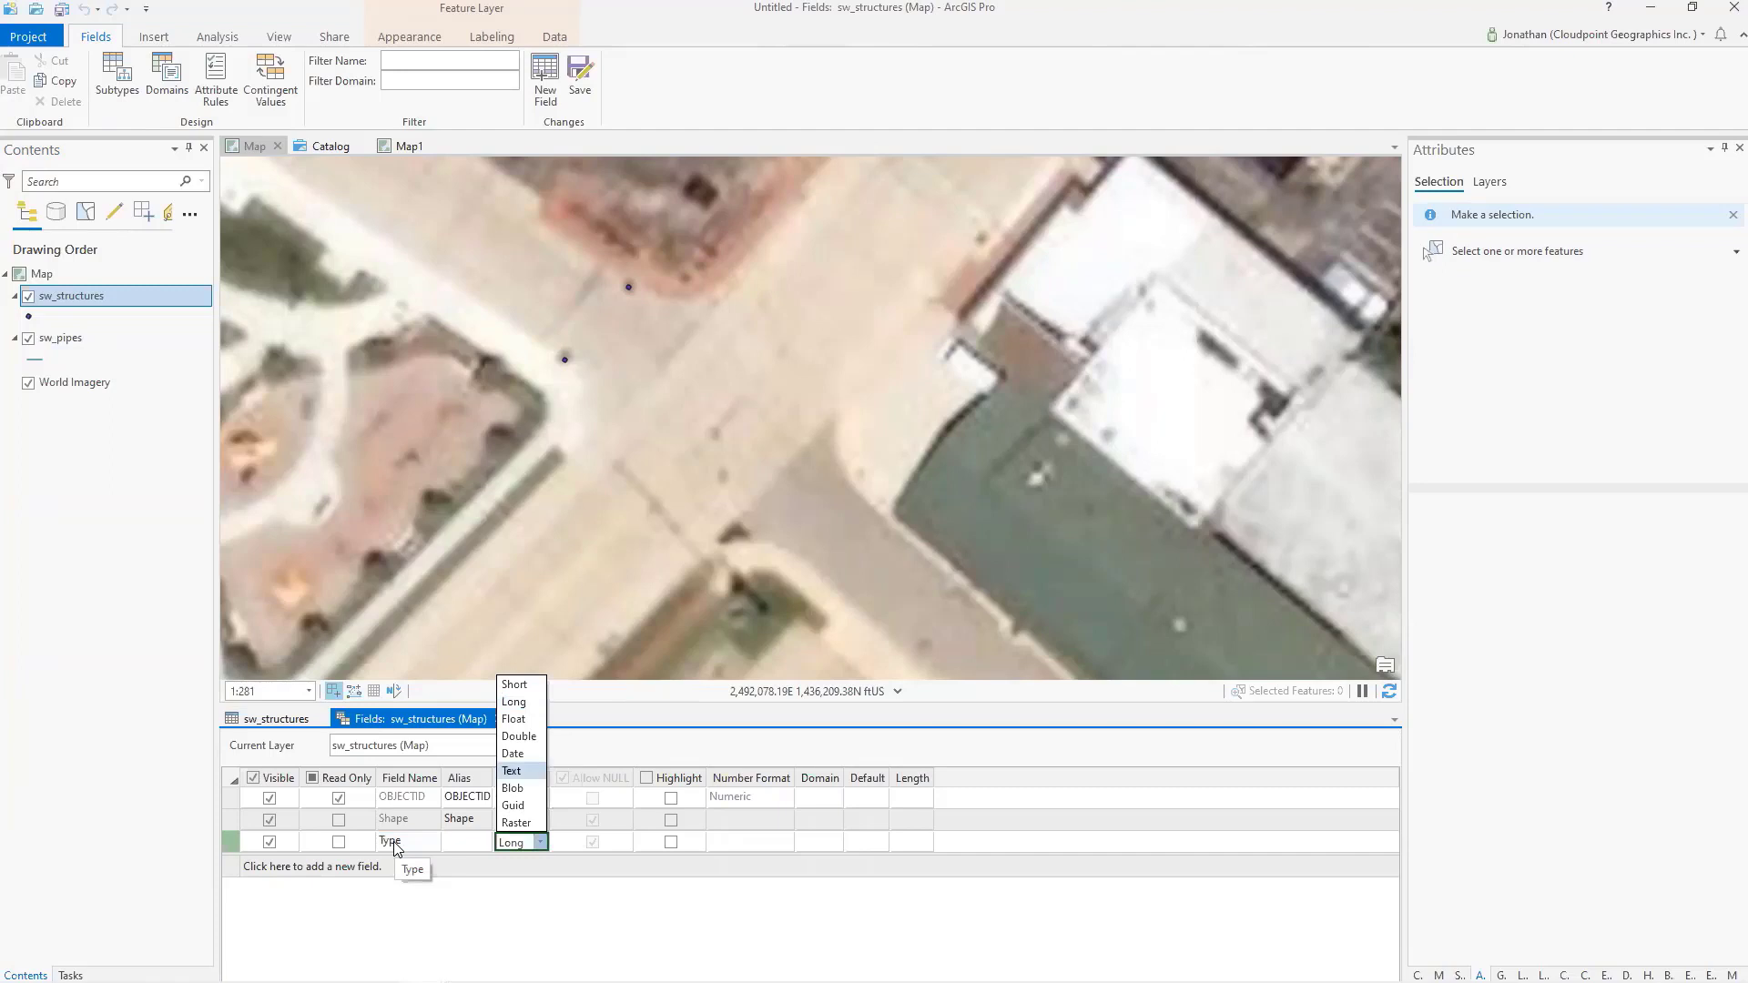
click(517, 771)
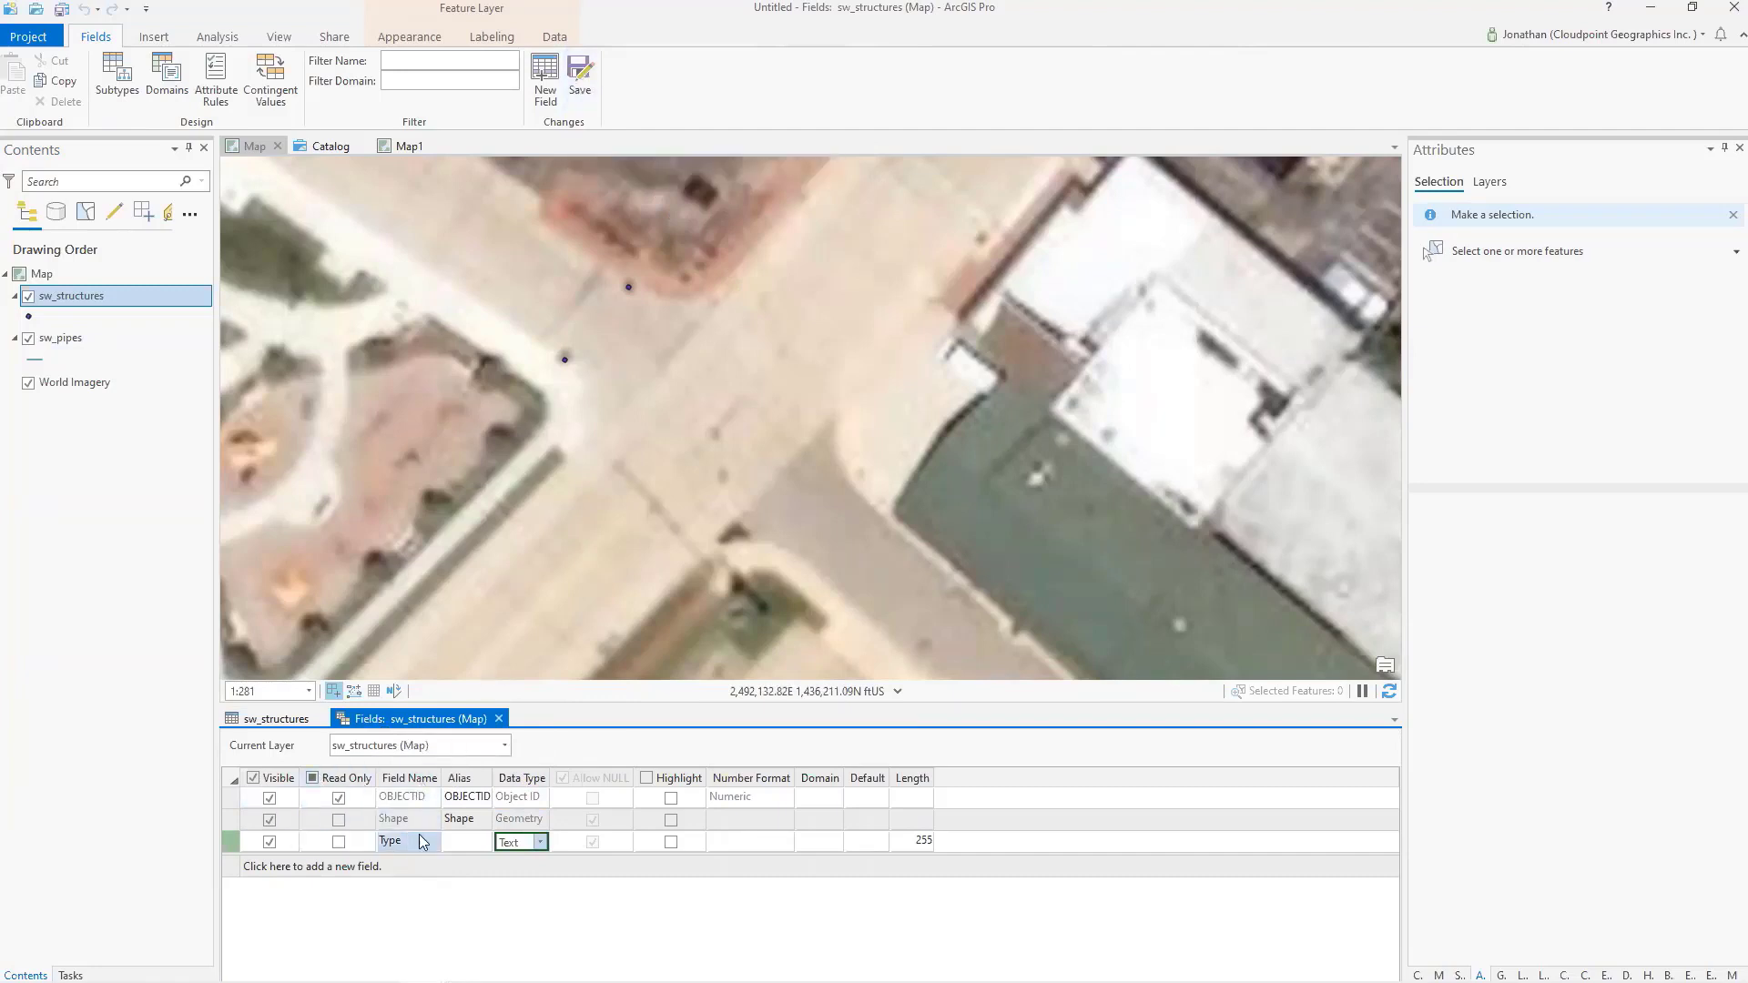
click(580, 78)
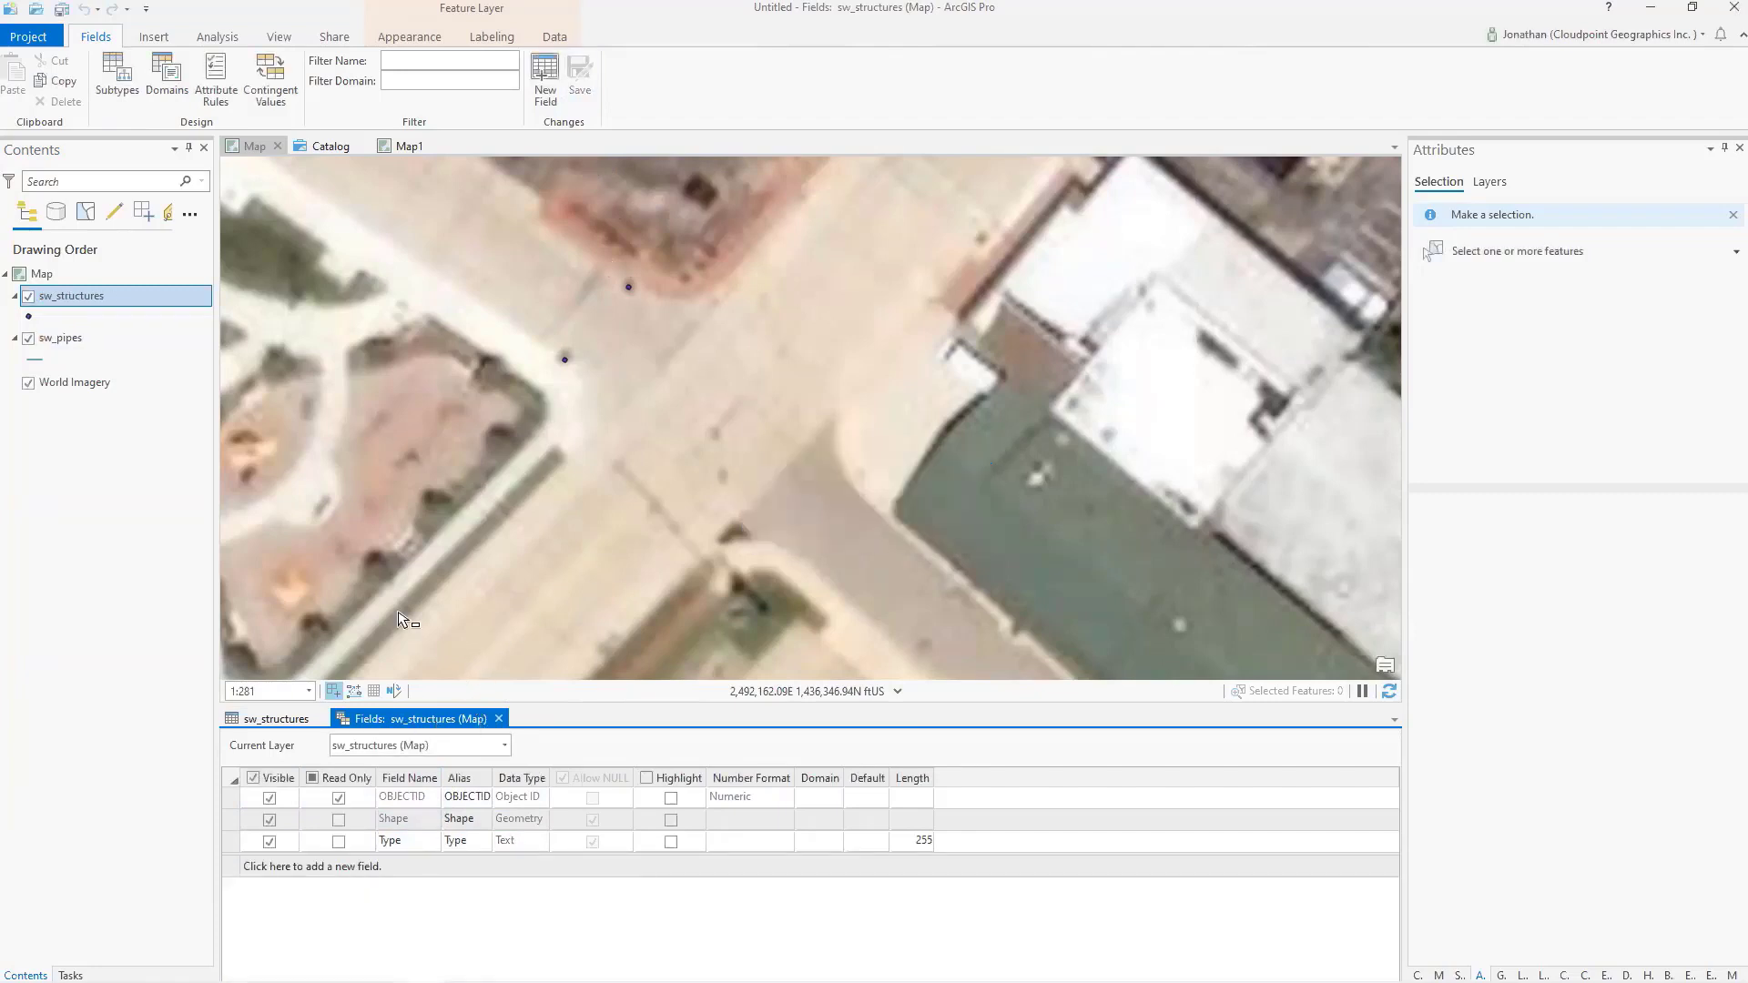
click(62, 347)
right_click(63, 353)
Step: Add a Text field named Material, length 255, to the sw_pipes attribute table
click(124, 429)
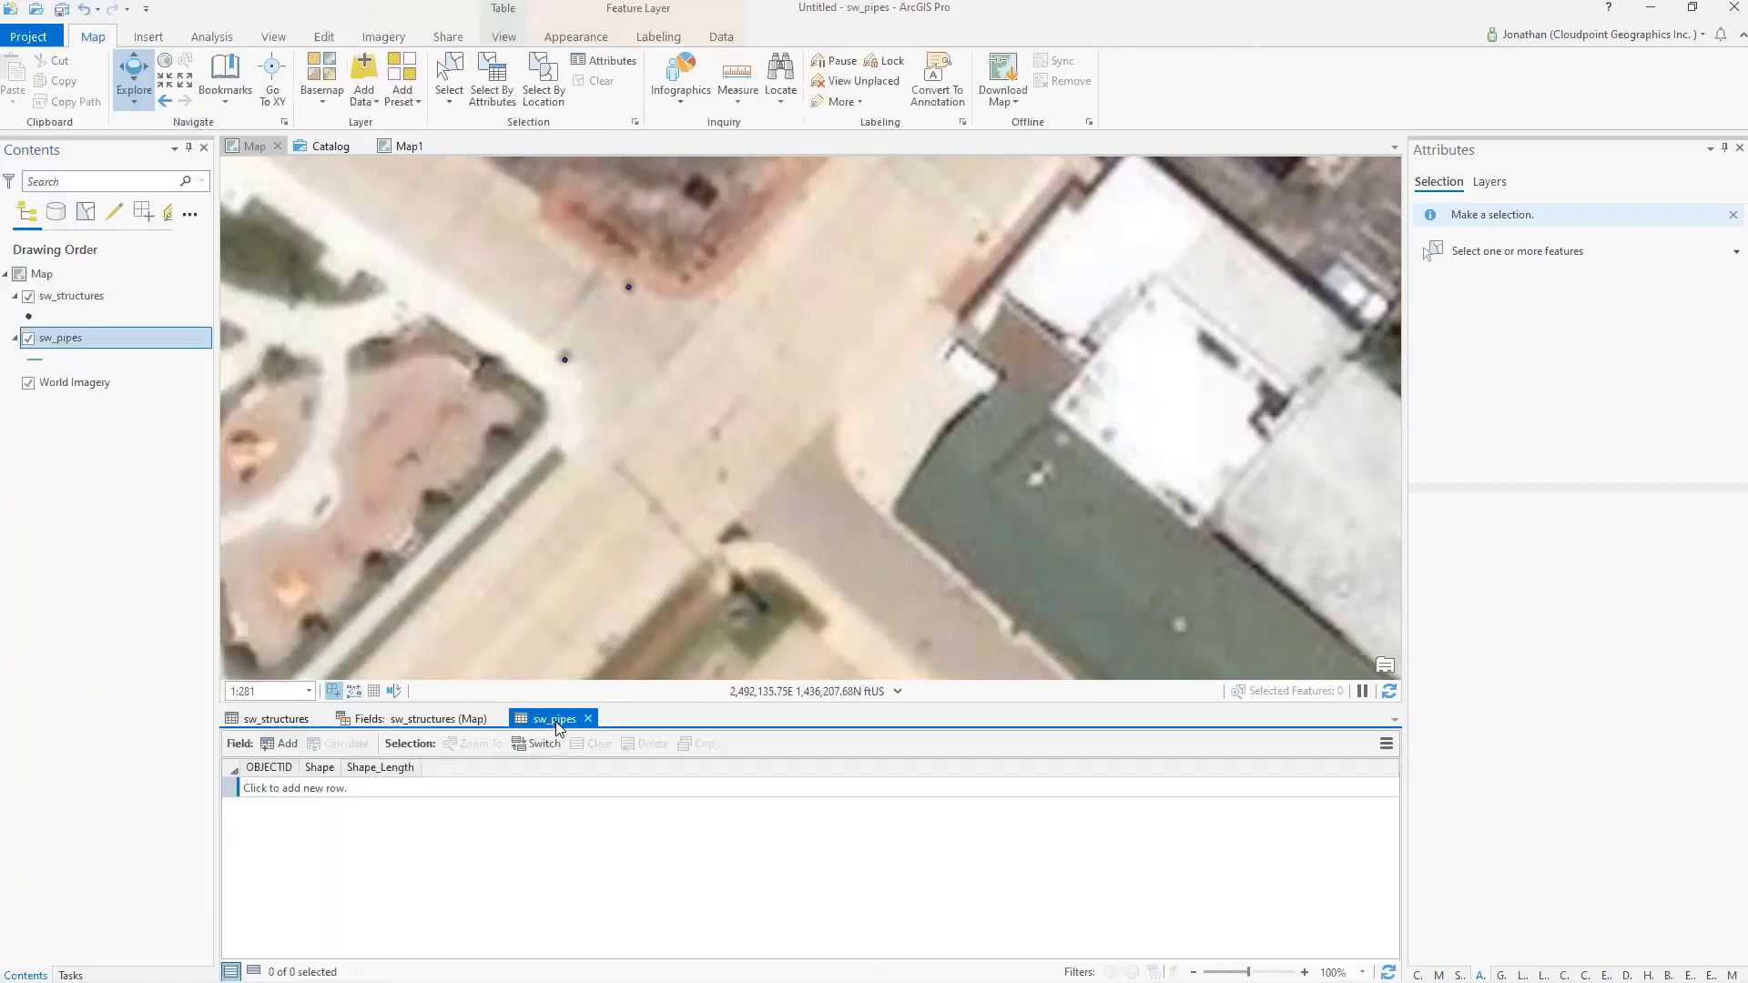
click(268, 743)
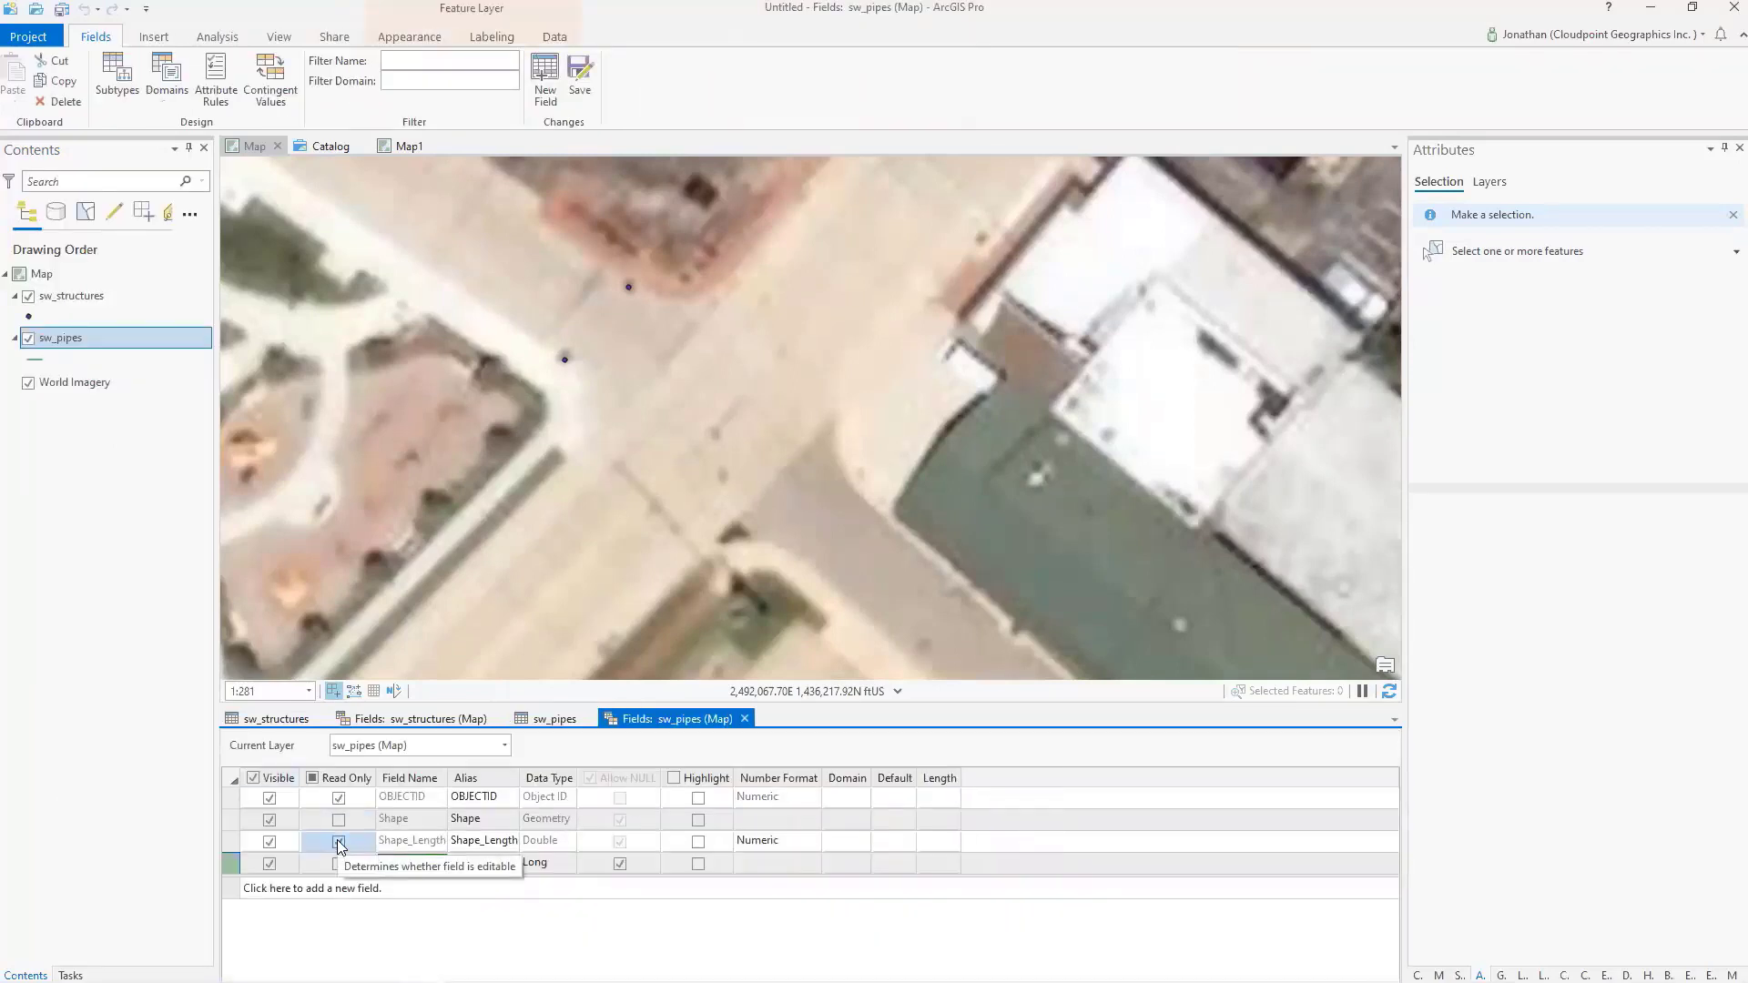
text(Materia)
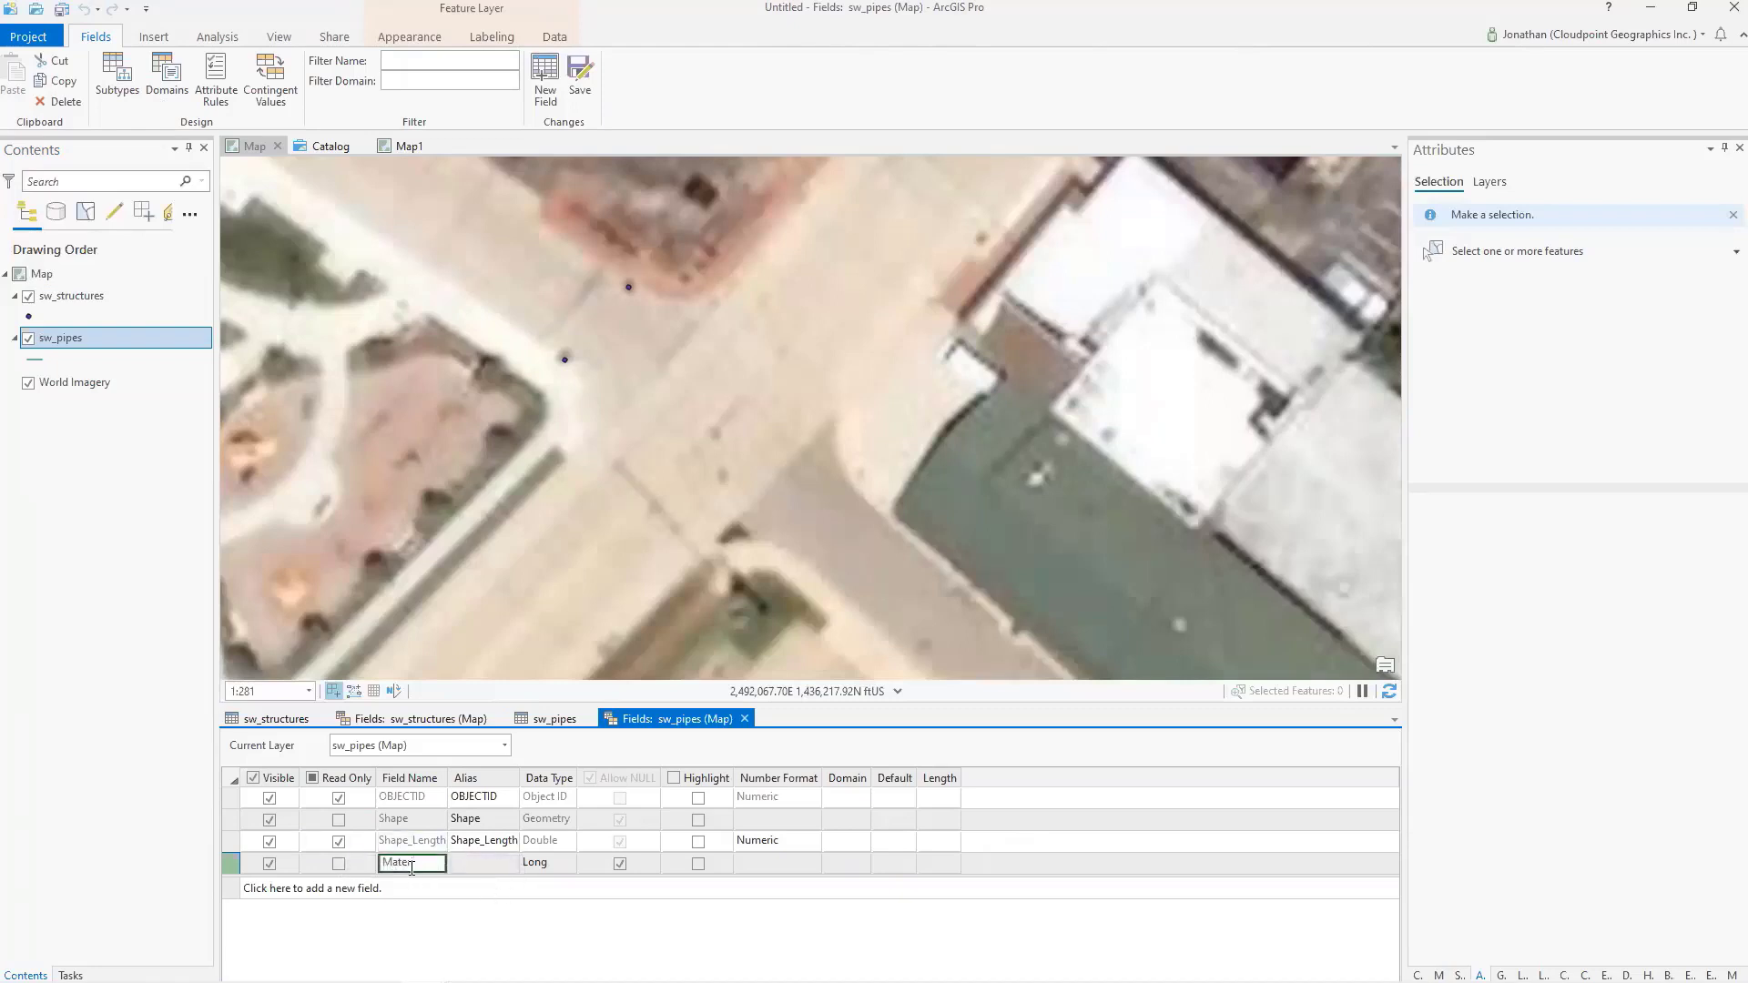
text(l)
key(Tab)
key(Tab)
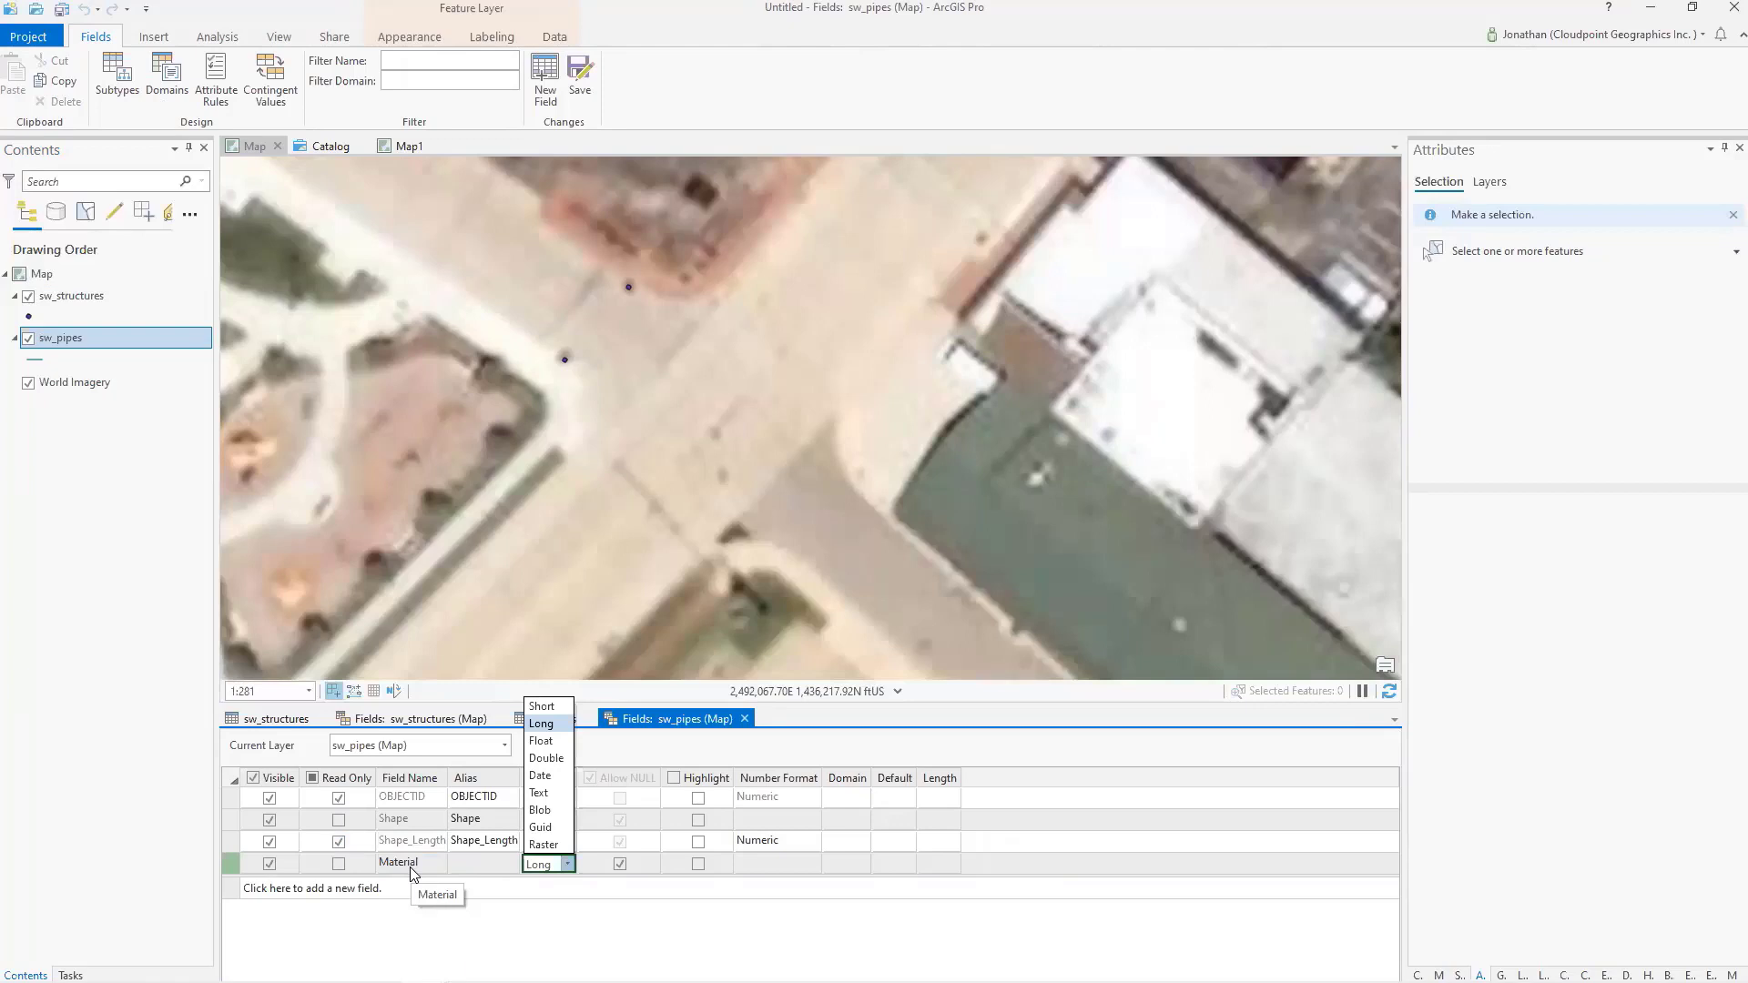
key(Down)
key(Down)
key(Down)
key(Down)
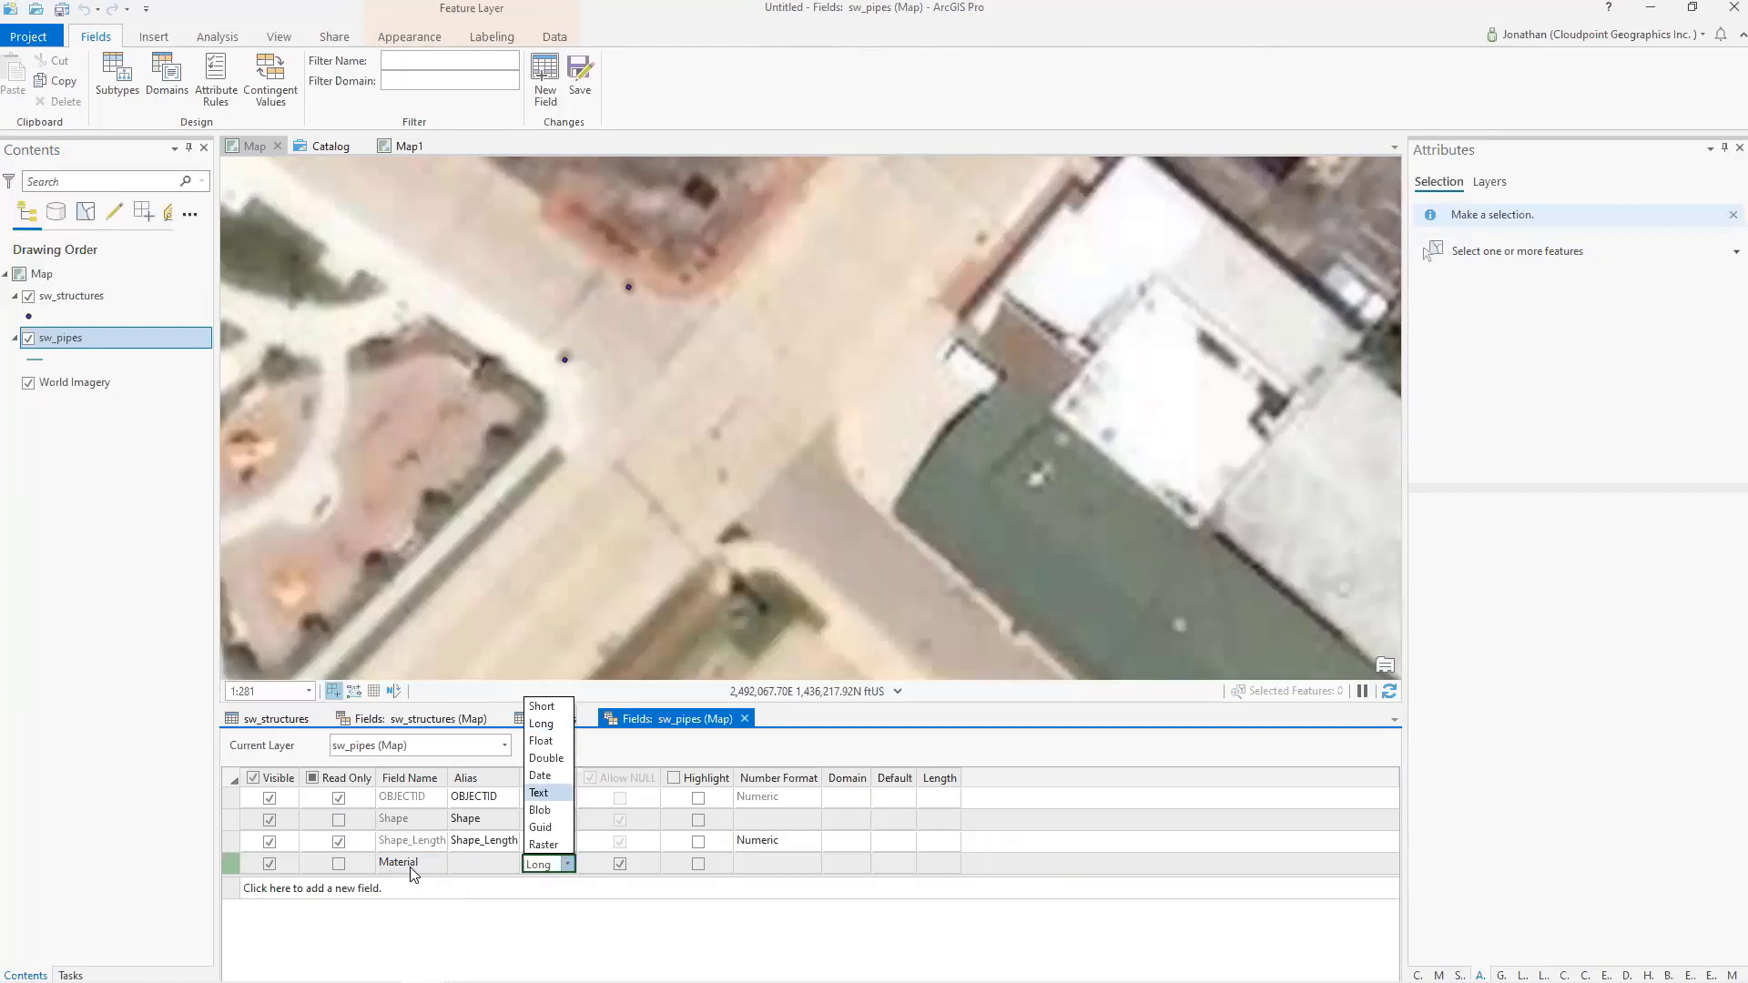
click(540, 794)
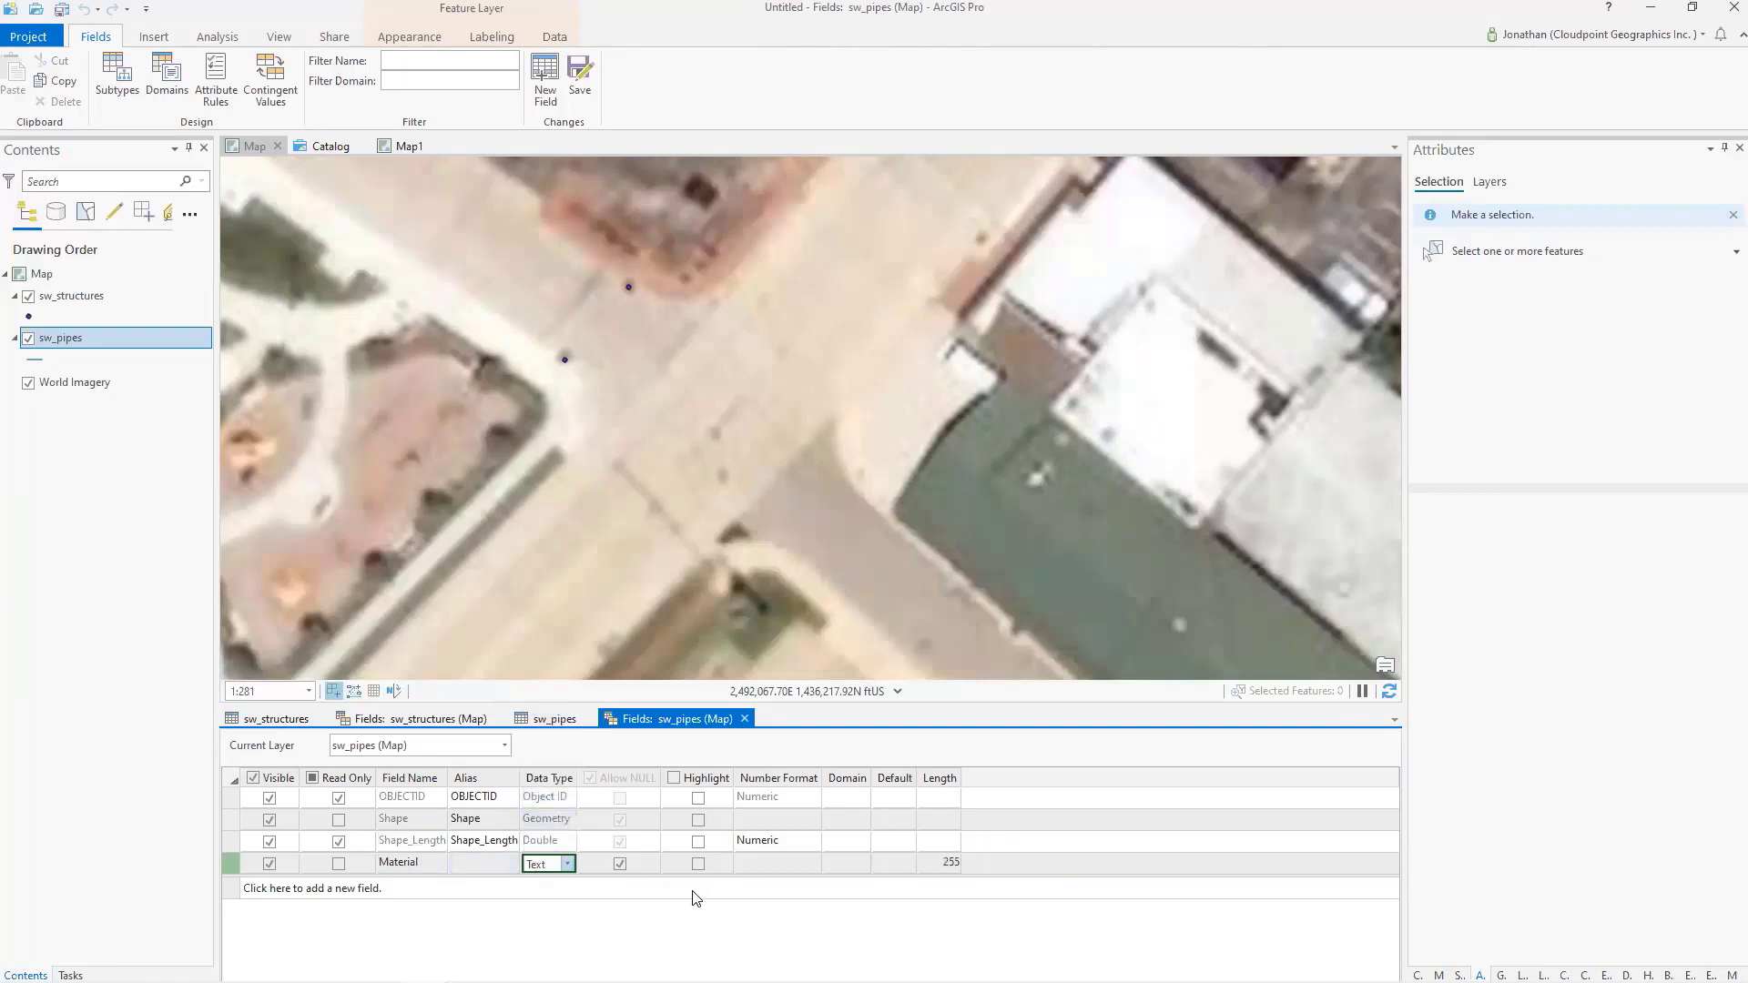
click(832, 866)
click(844, 865)
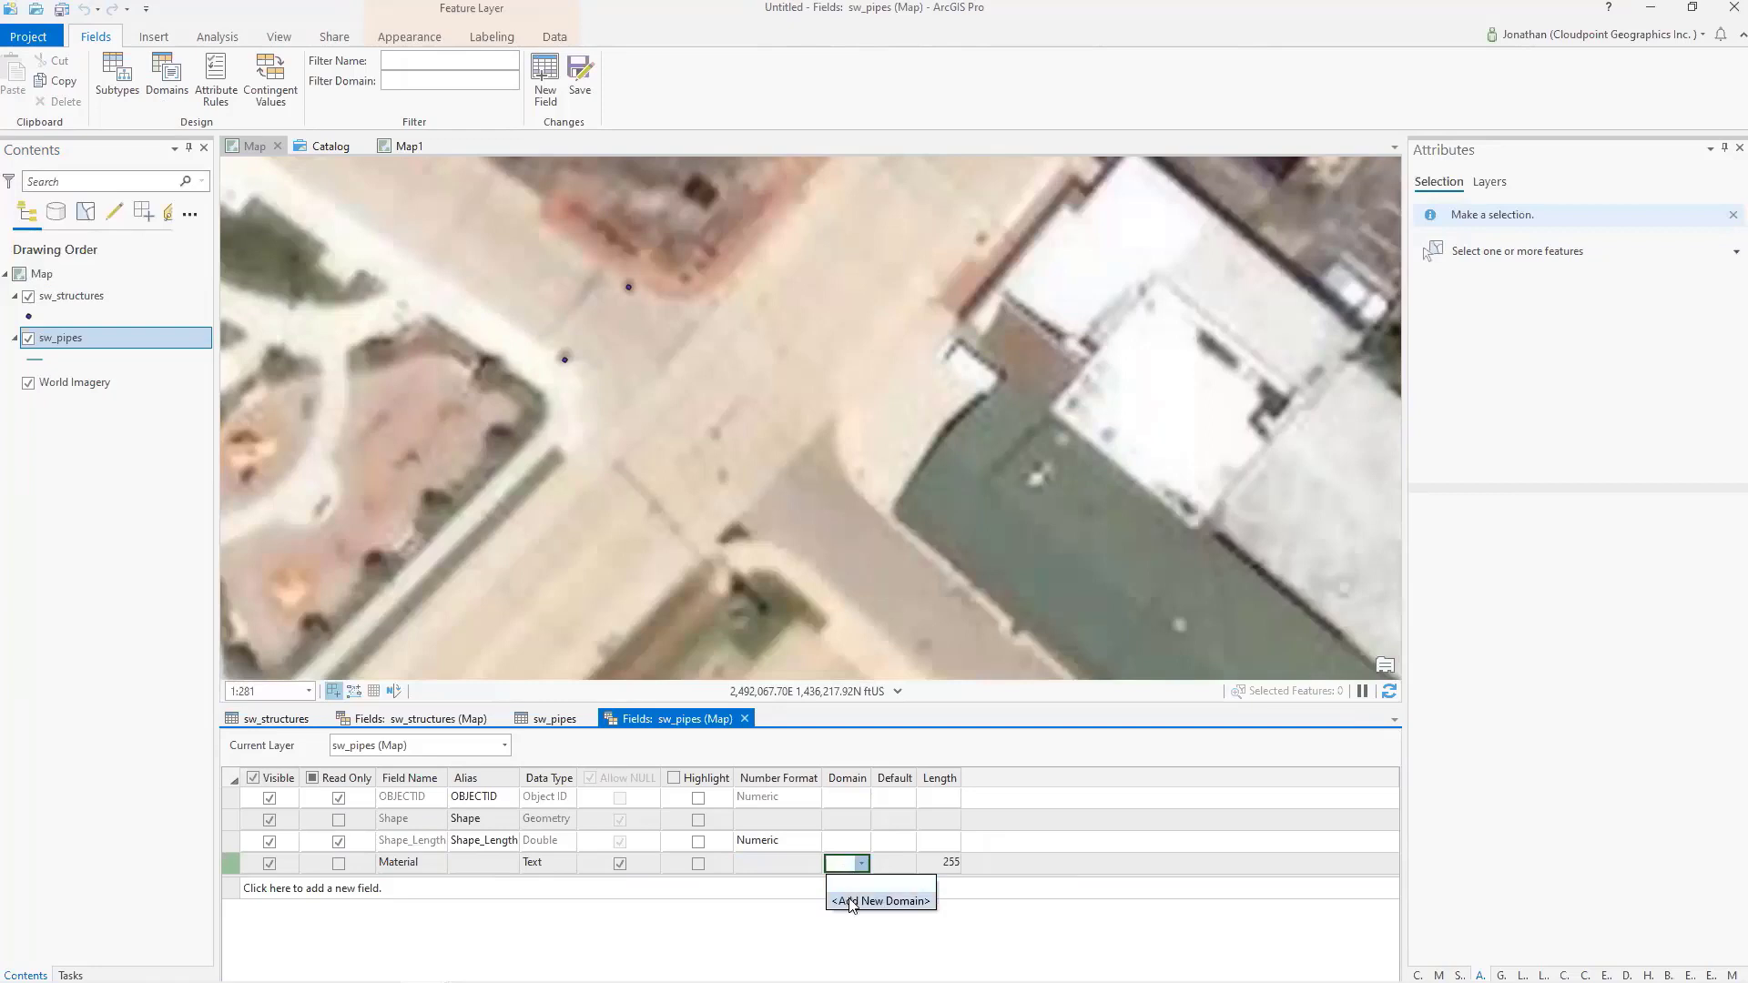
Step: Create a new domain named MaterialType with the description 'Type of pipe material'
click(851, 902)
click(315, 766)
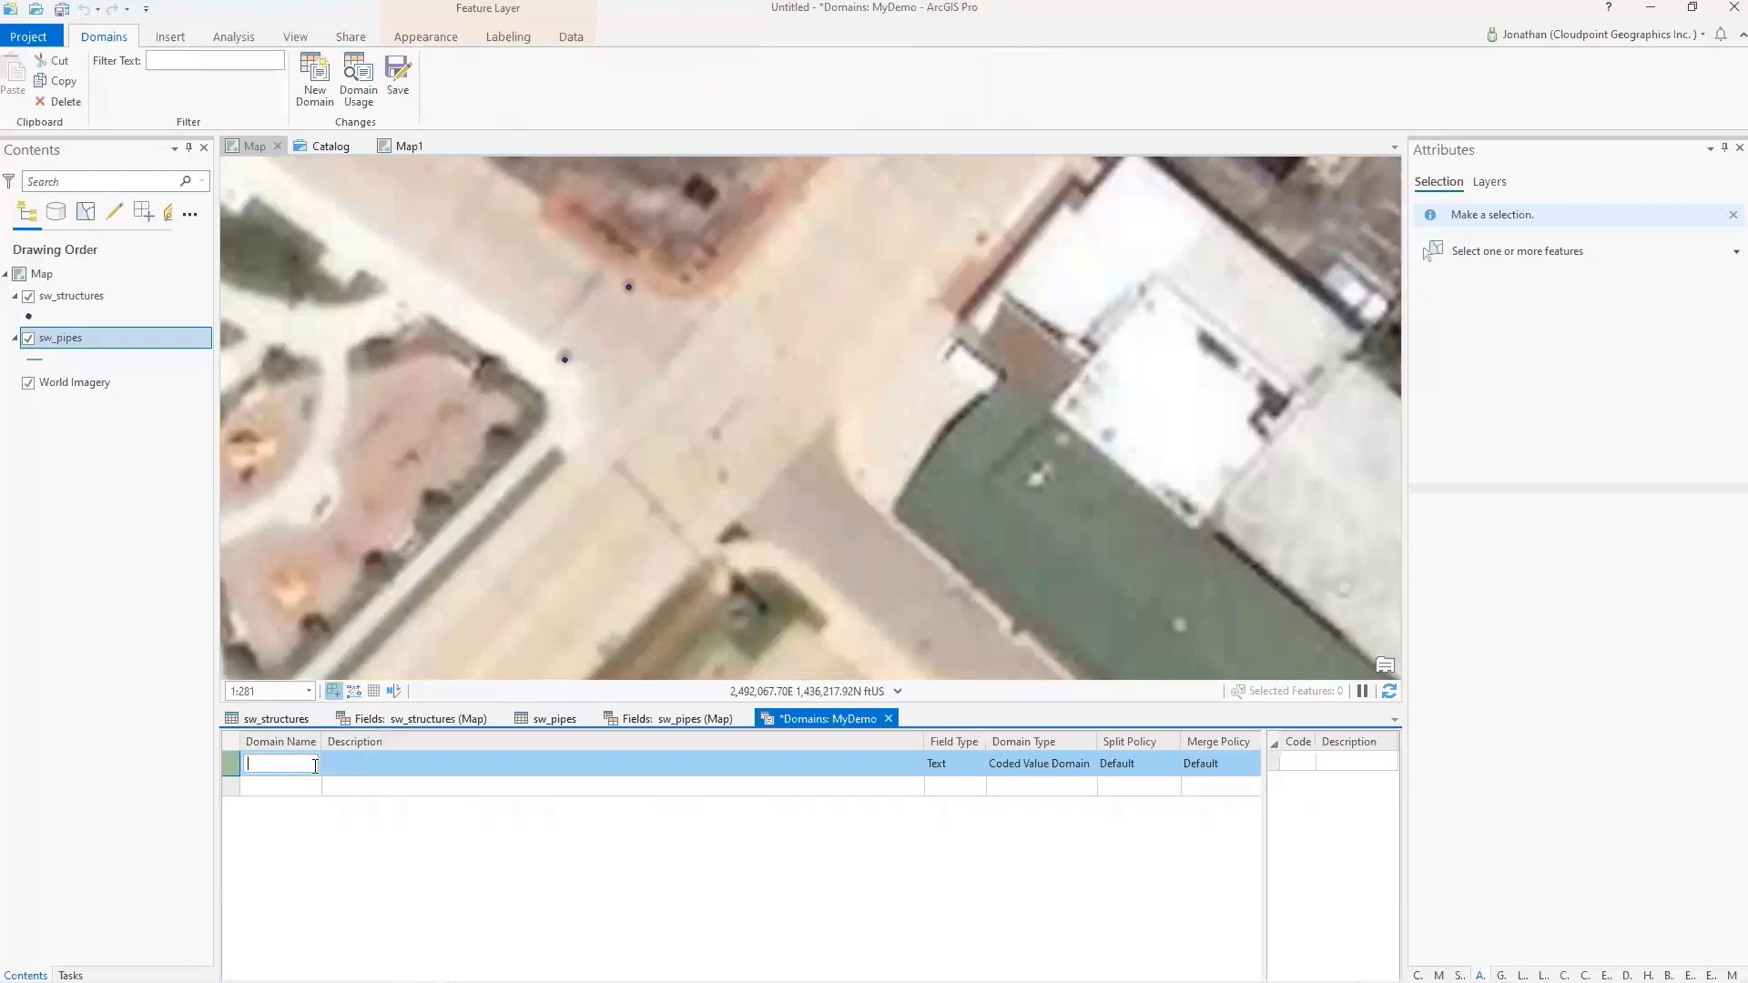
text(MaterialType)
key(Tab)
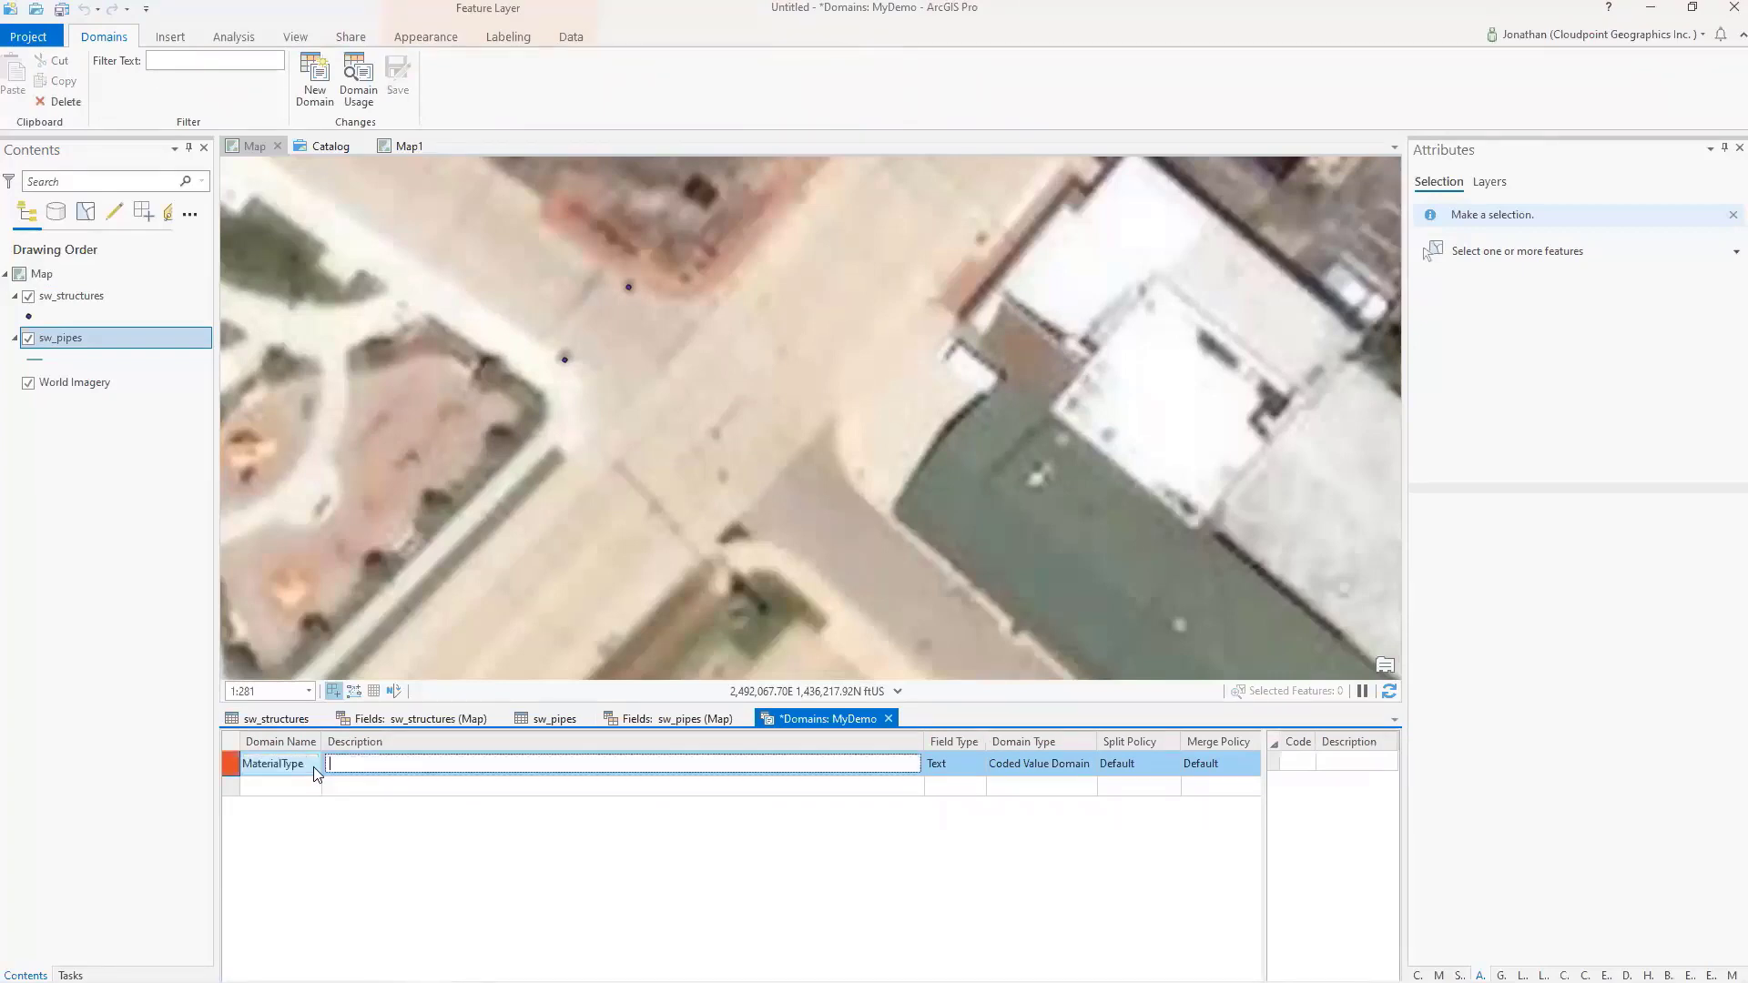
text(Type of pipe material)
key(Tab)
key(Tab)
key(Tab)
key(Tab)
key(Tab)
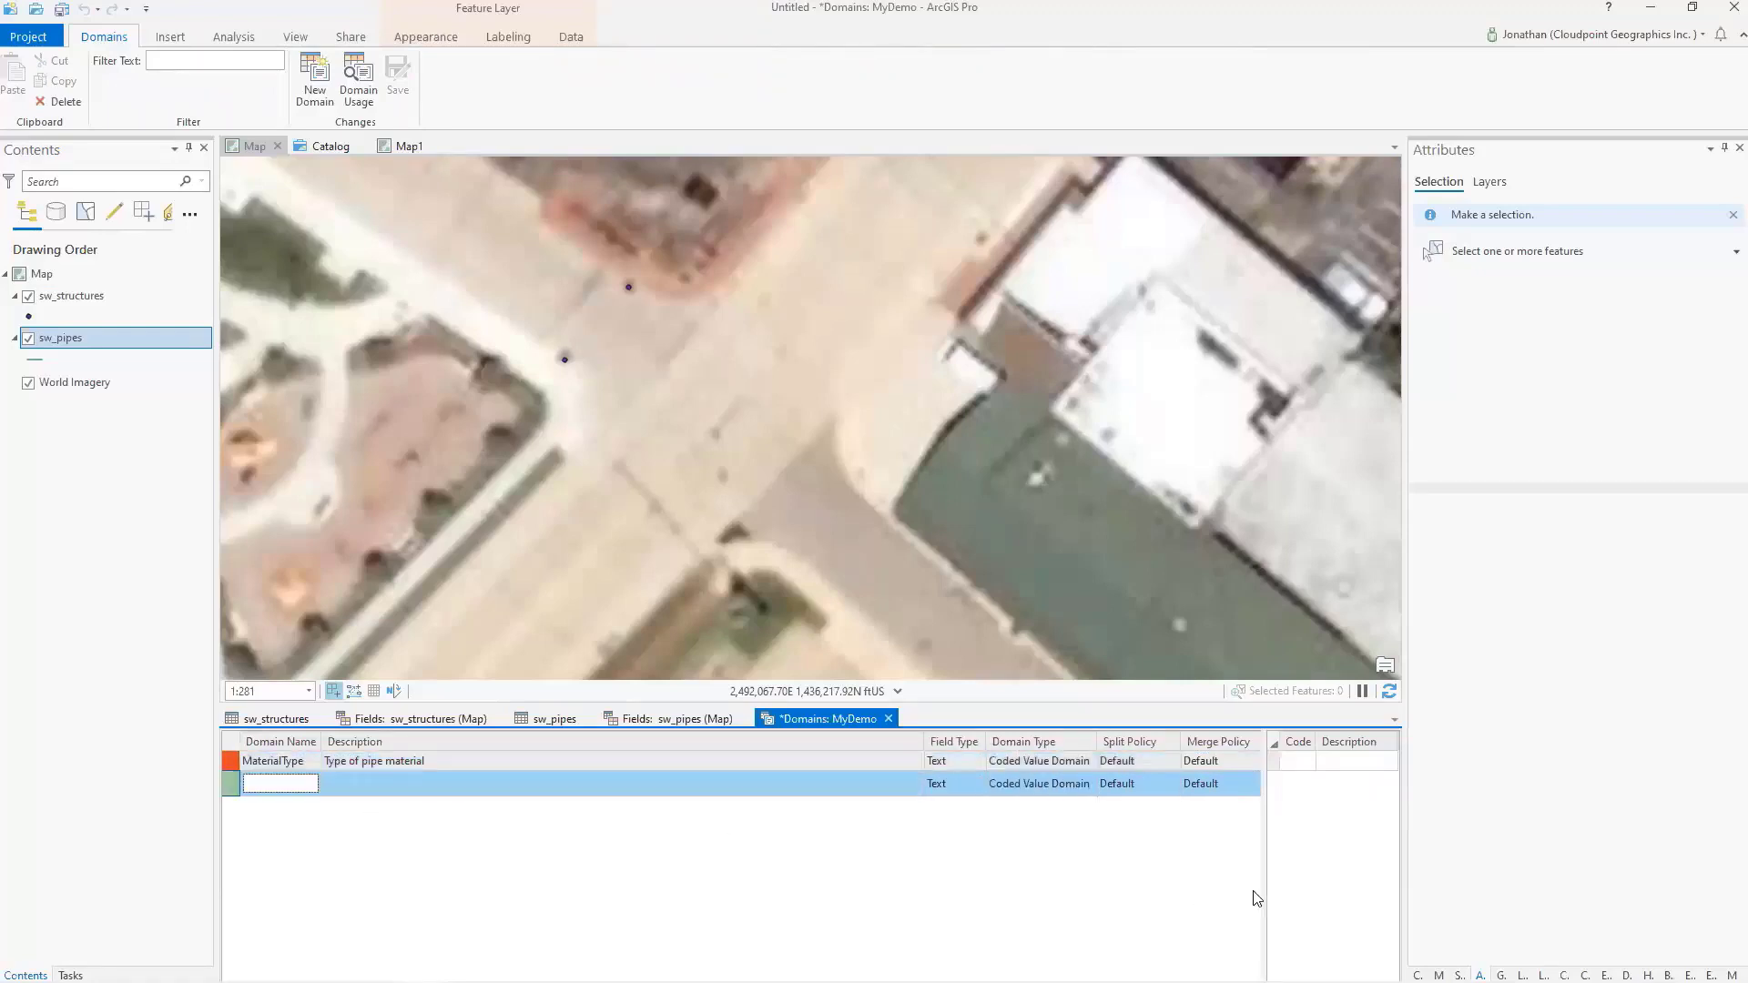
click(1296, 761)
Step: Enter codes RCP and PVC with matching descriptions, correcting PVC's mistaken CMP description
click(1298, 761)
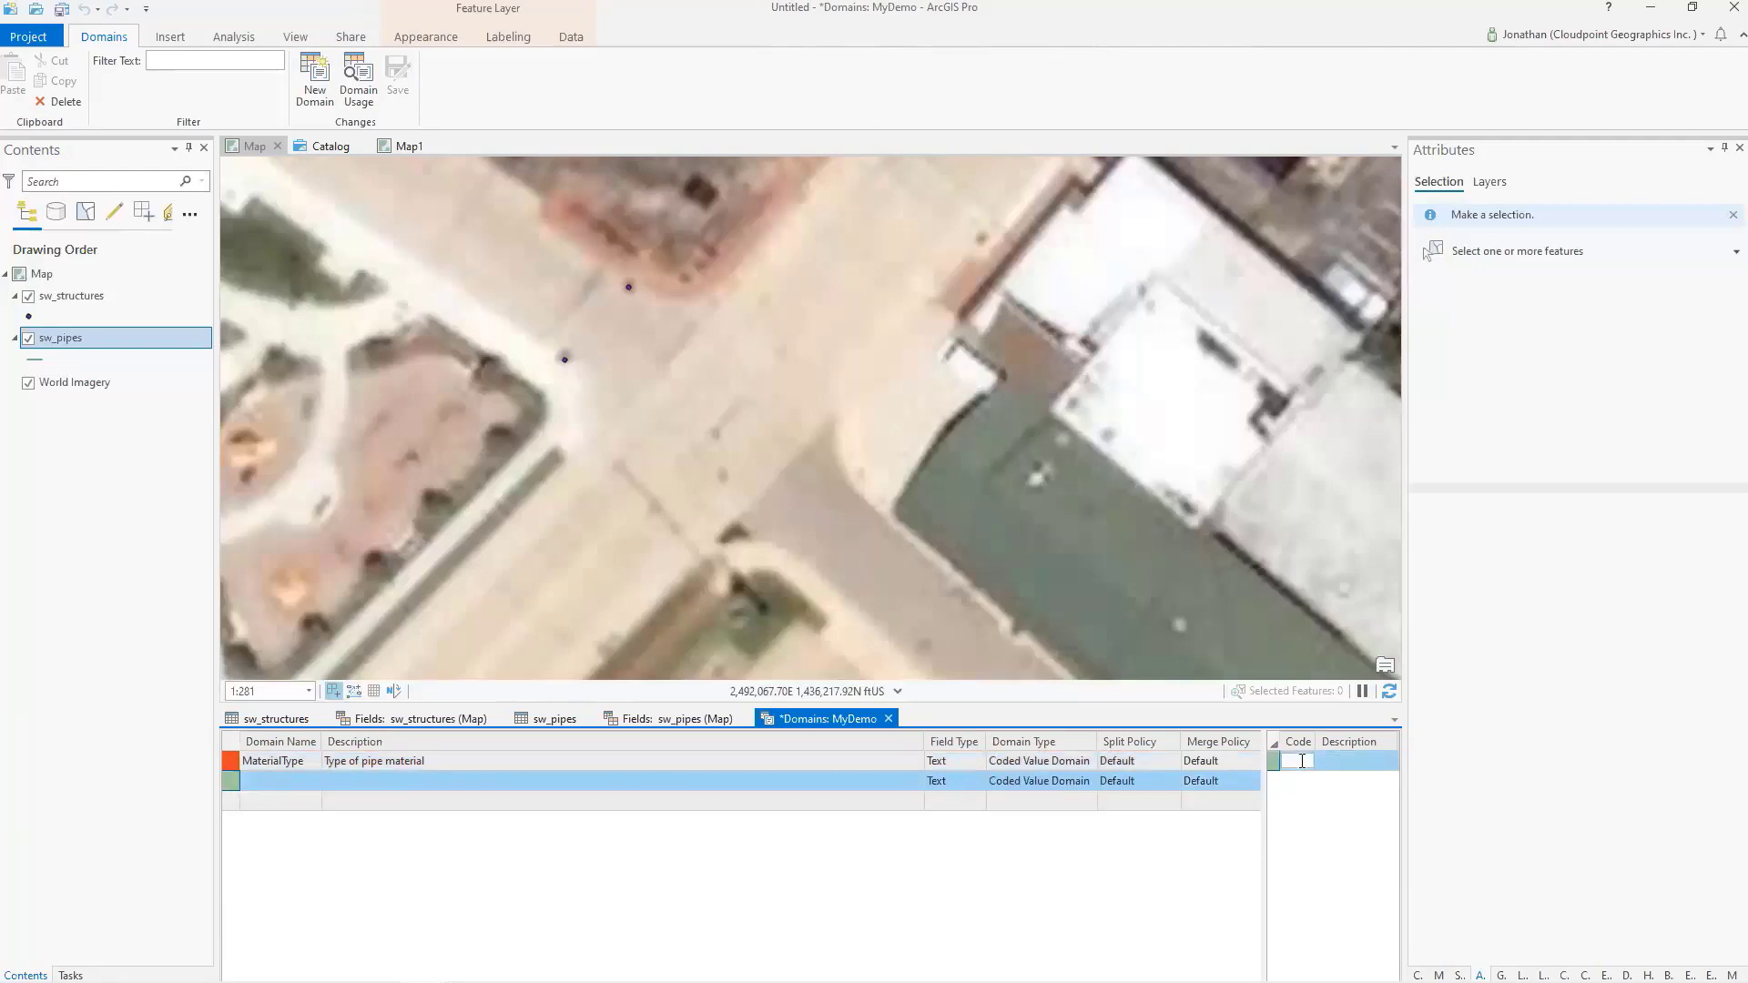
text(RCP)
key(Tab)
text(RCP)
key(Tab)
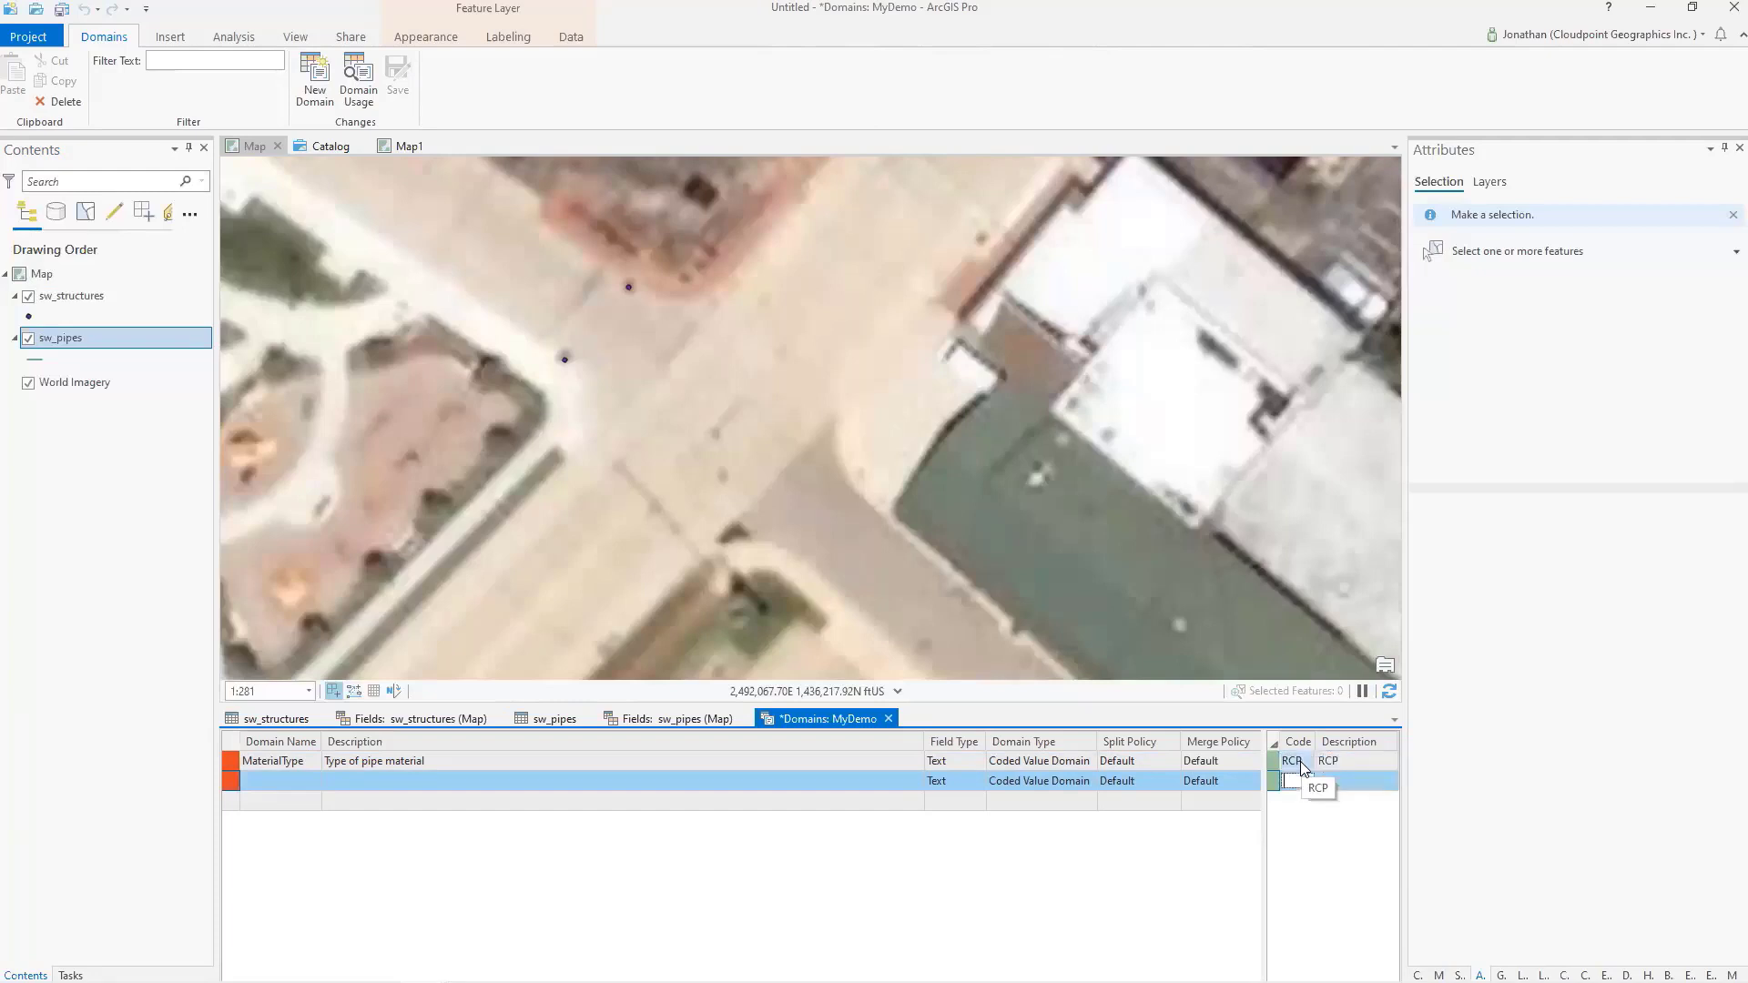
text(PVC)
key(Tab)
text(CMP)
key(Tab)
click(1320, 779)
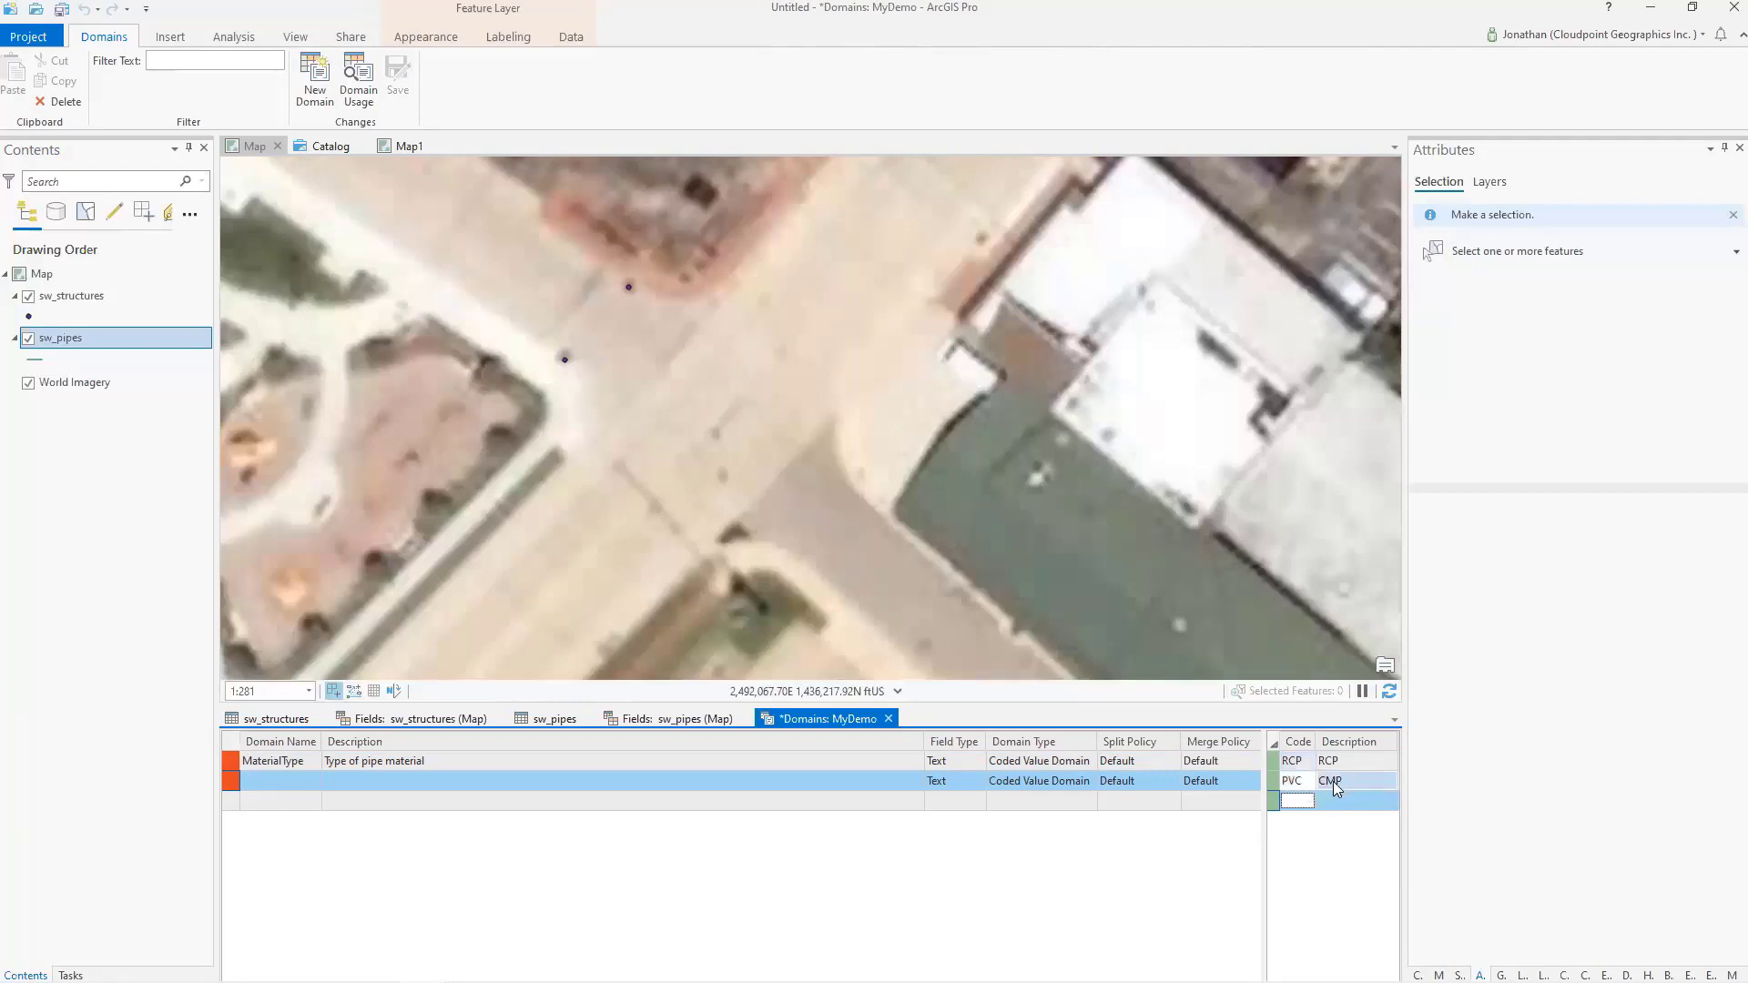
click(1334, 783)
key(BackSpace)
key(BackSpace)
key(BackSpace)
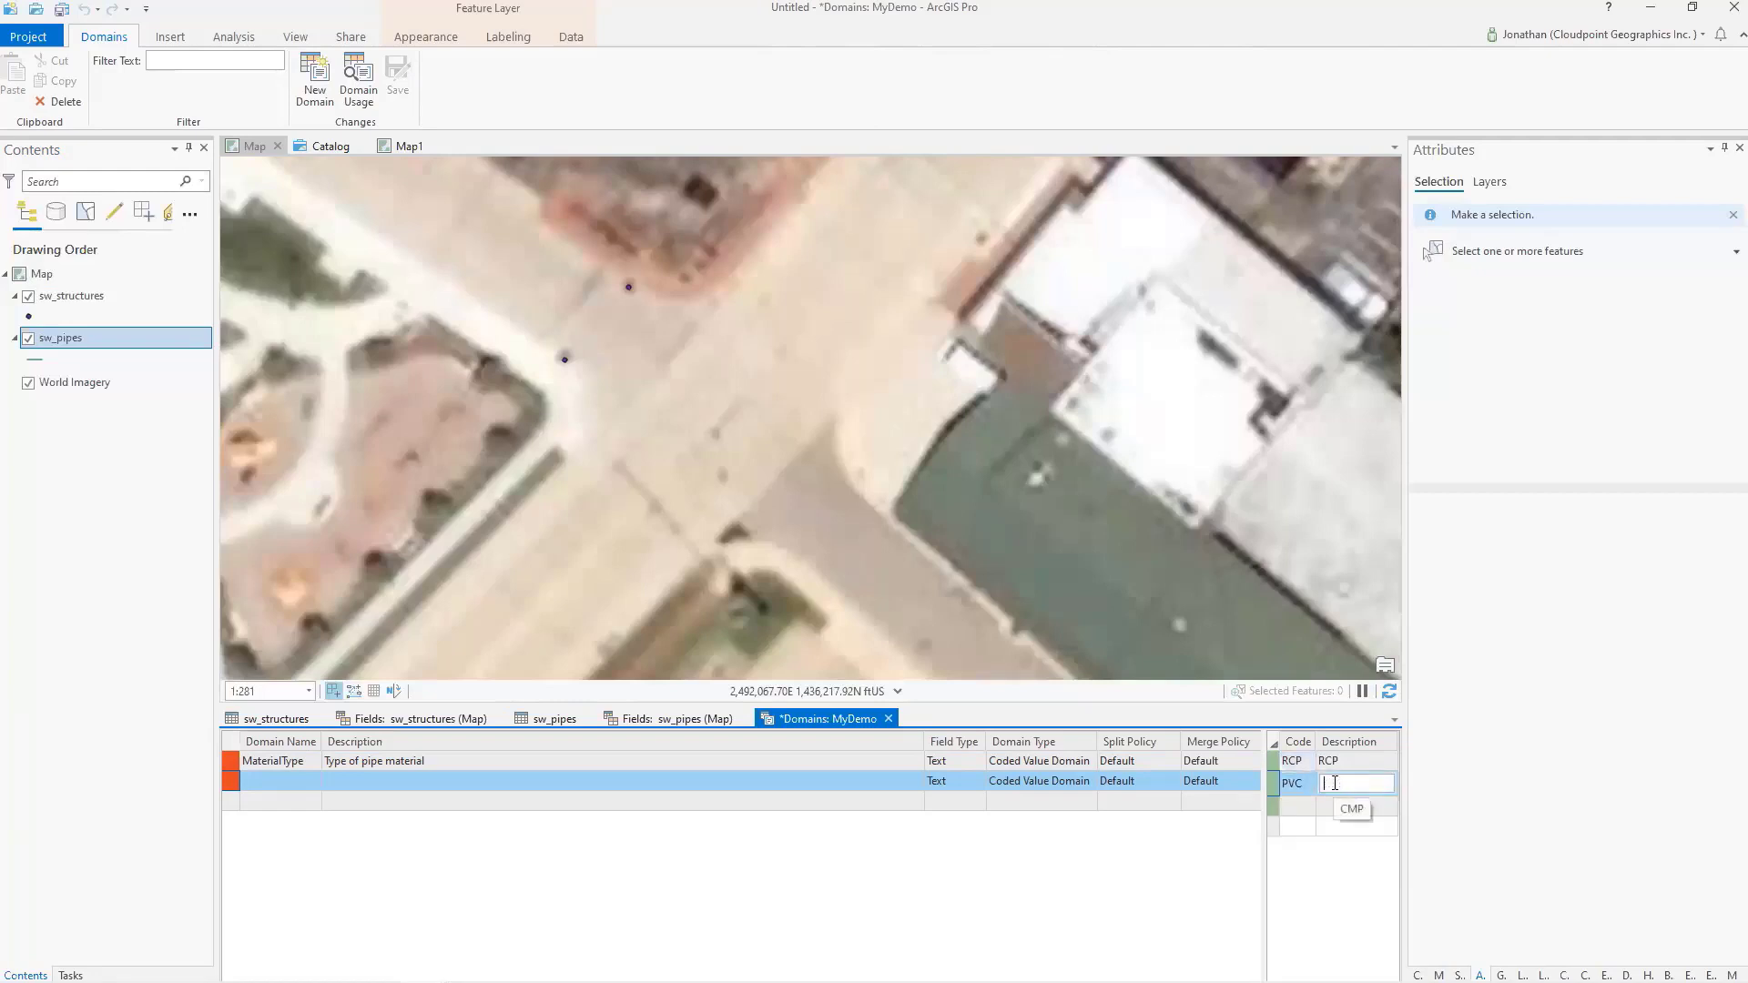
text(PVC)
key(Tab)
Step: Add codes CMP and Other with matching descriptions and commit the last row
text(CMP)
key(Tab)
text(C)
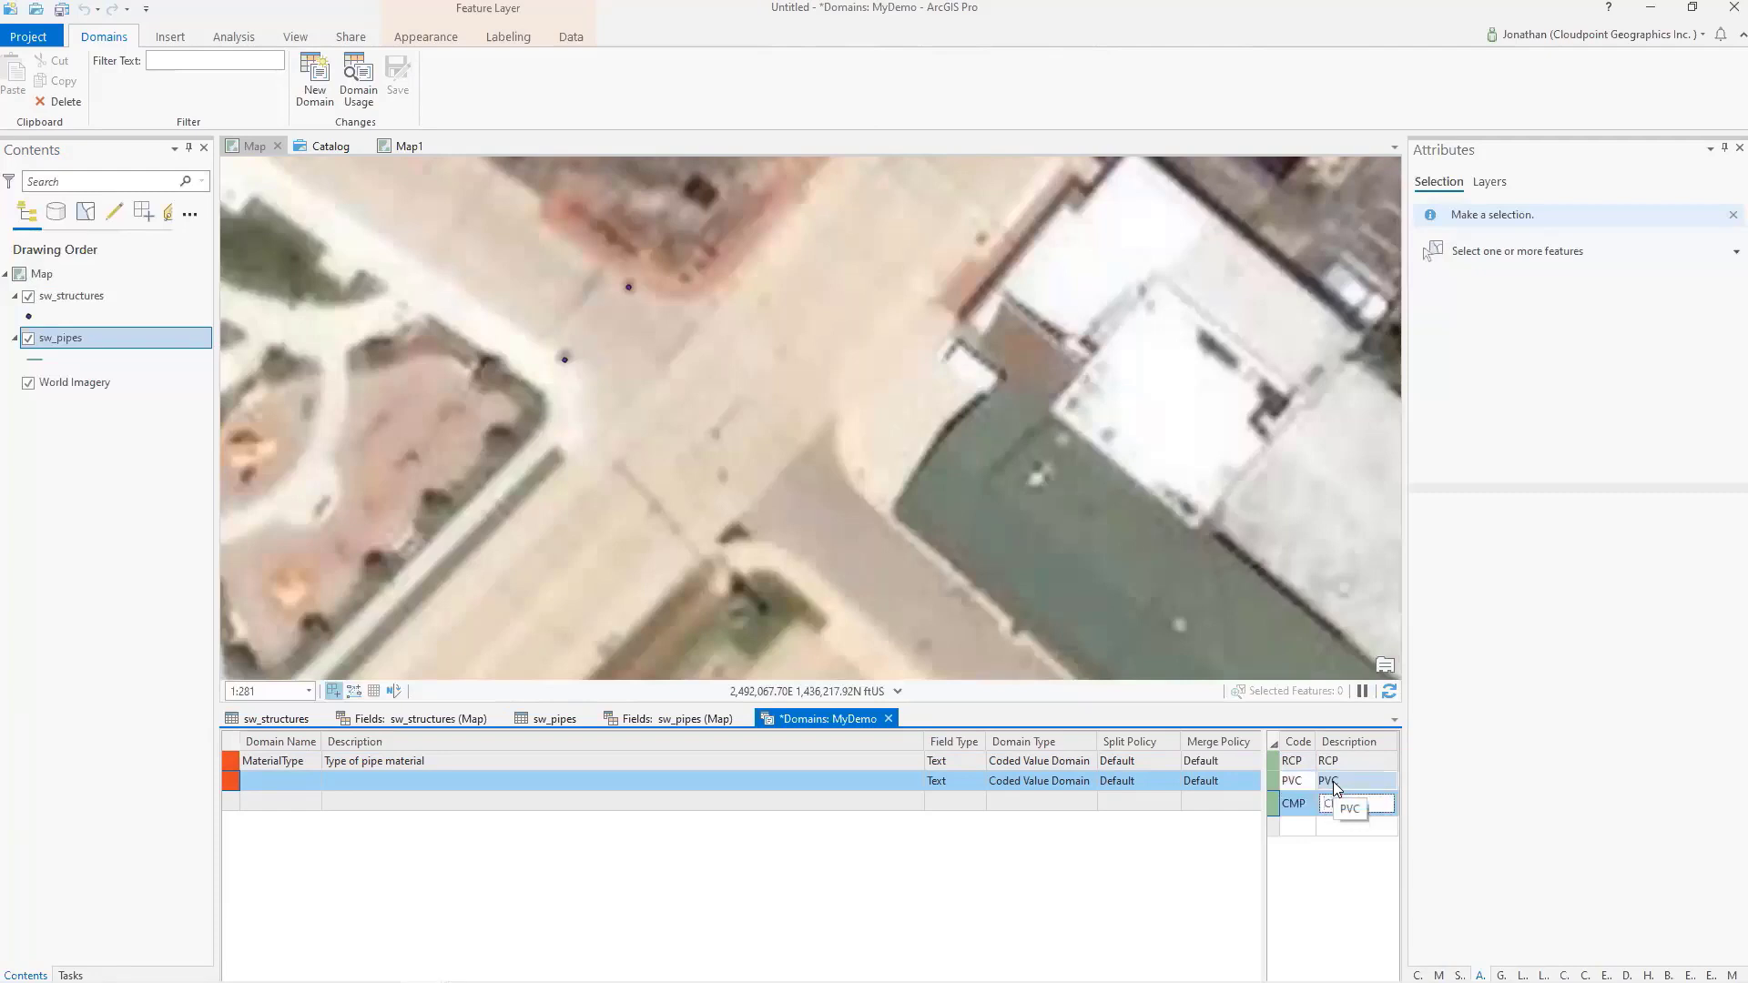
text(MP)
key(Tab)
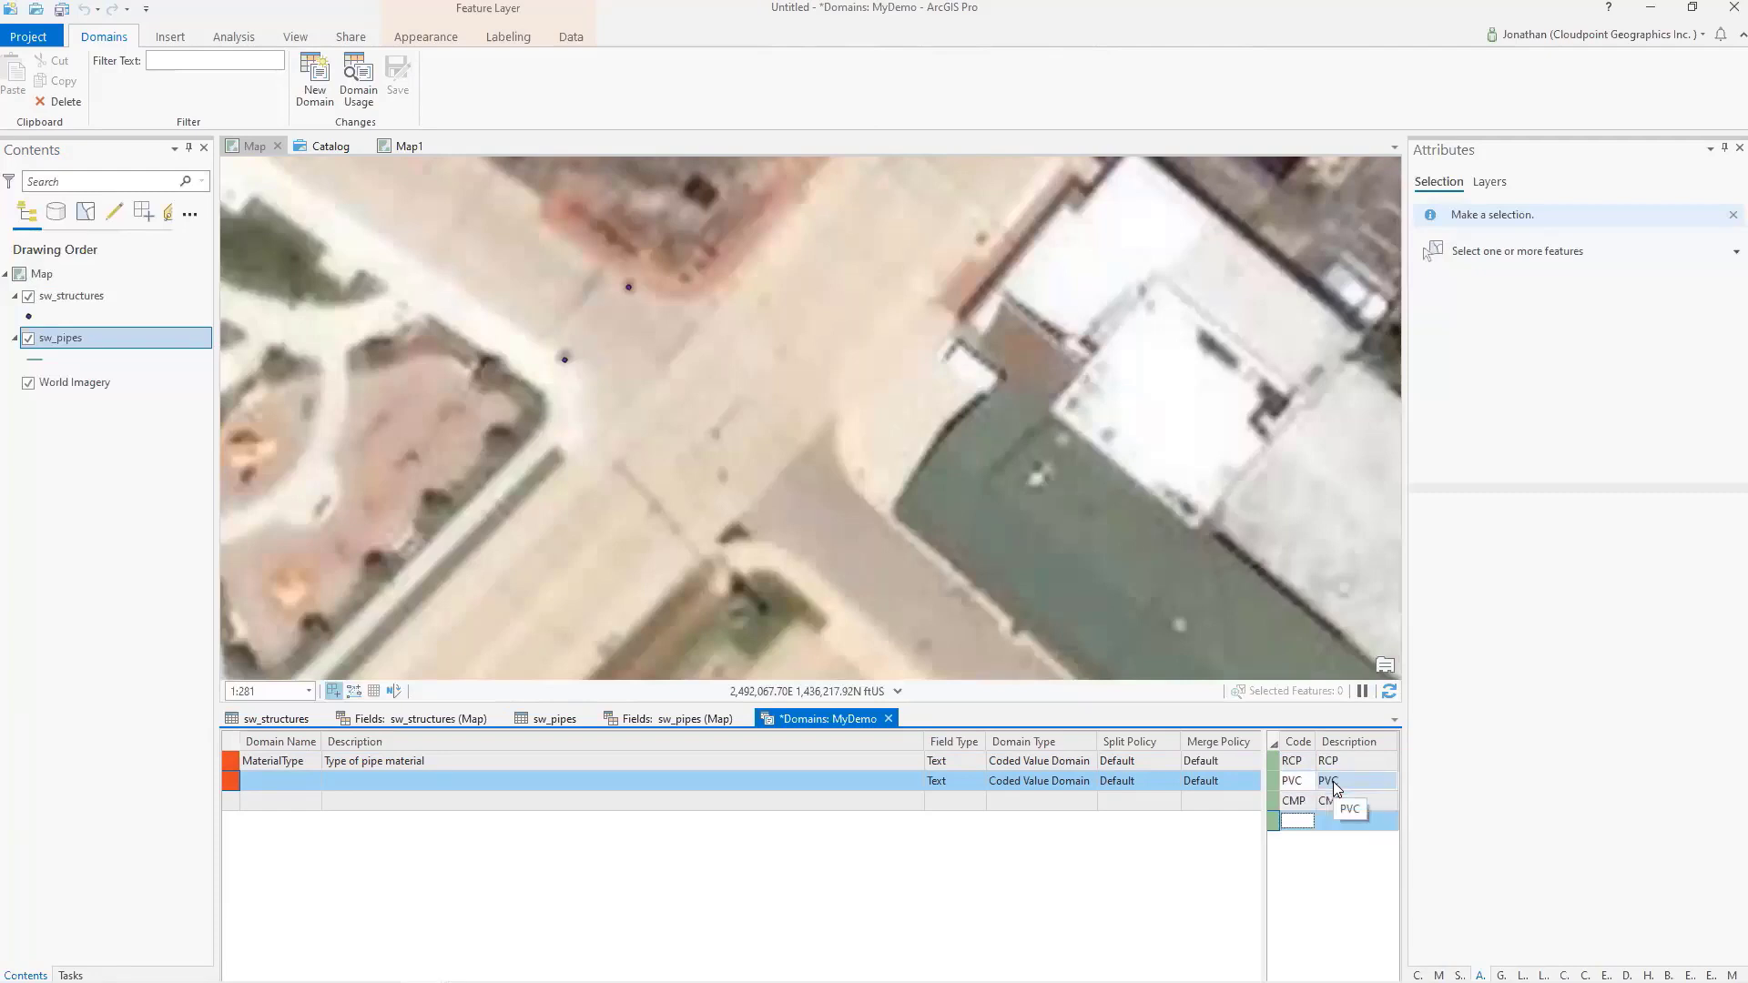
text(Other)
key(Tab)
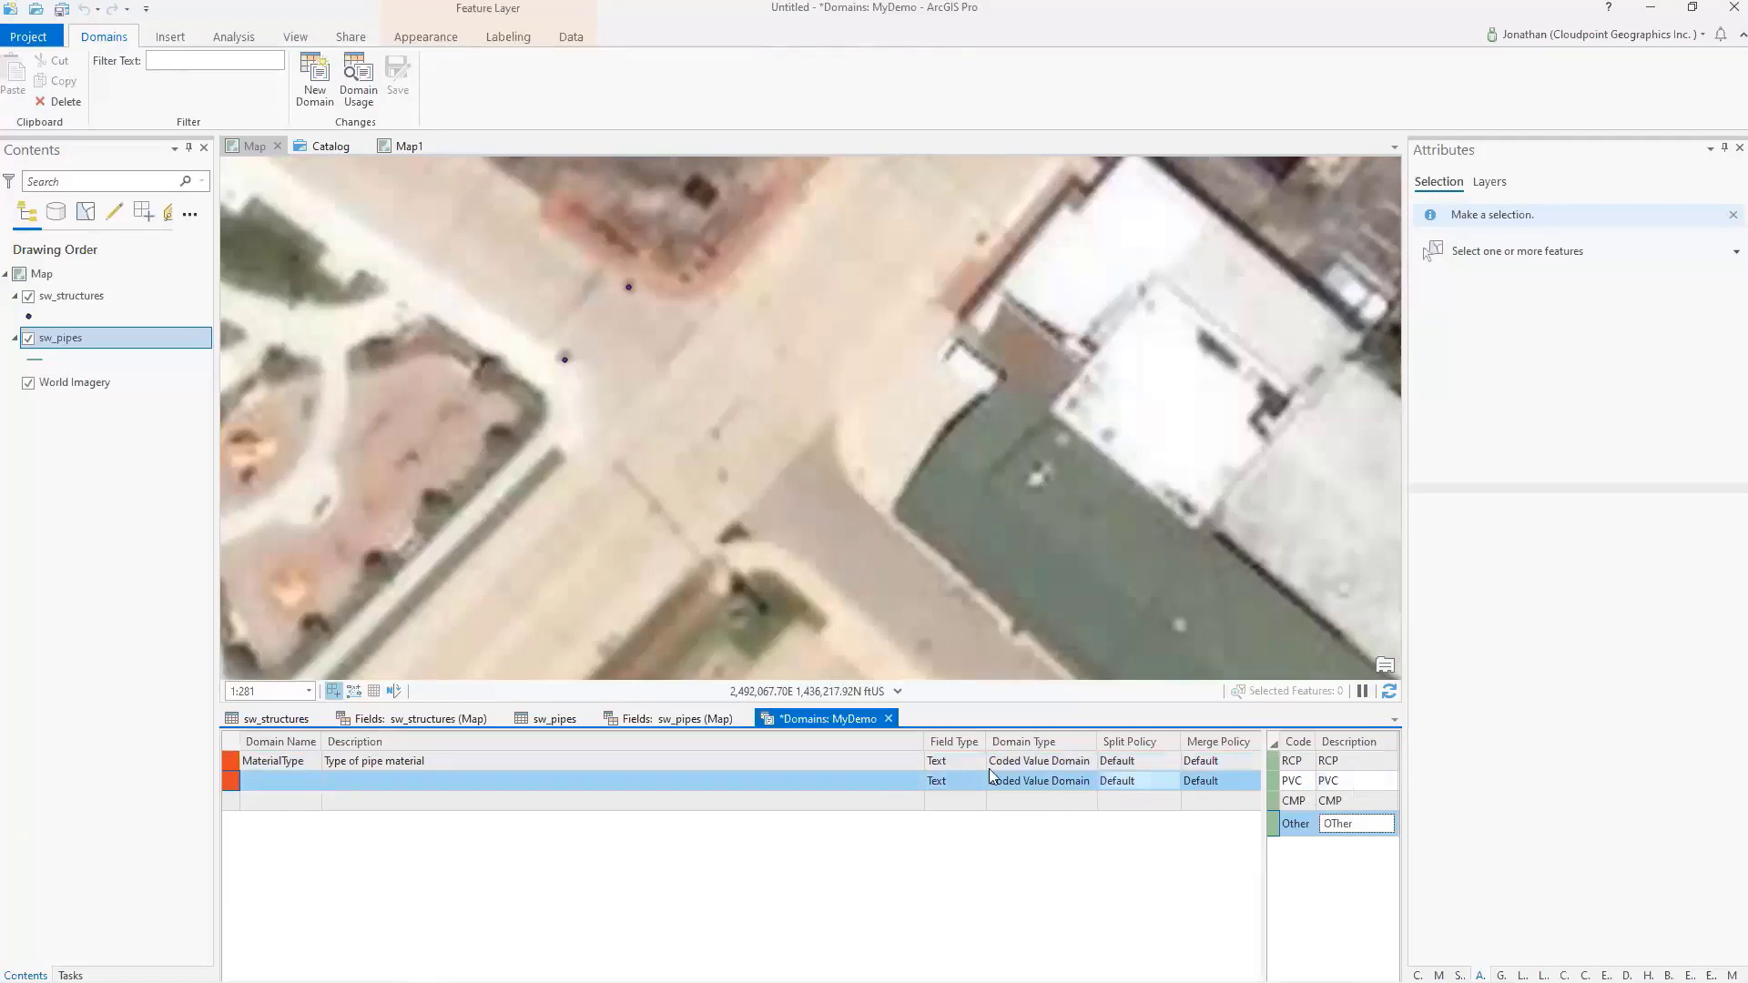
mouse_move(233, 793)
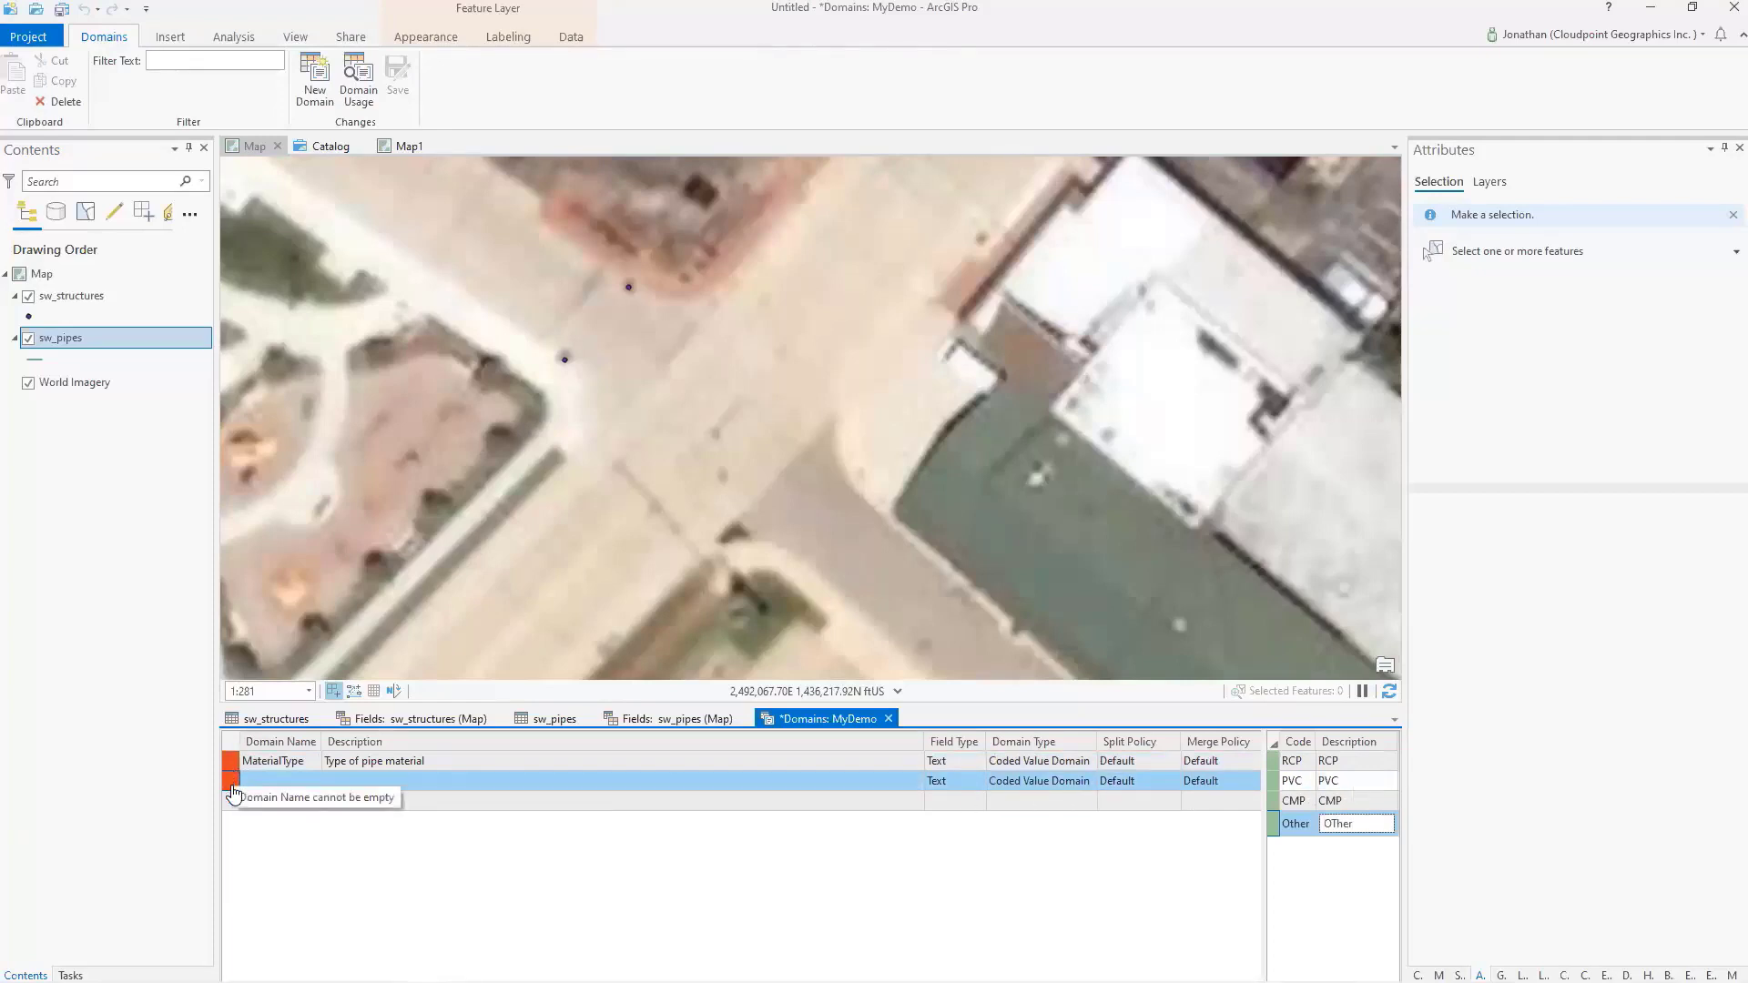
key(Return)
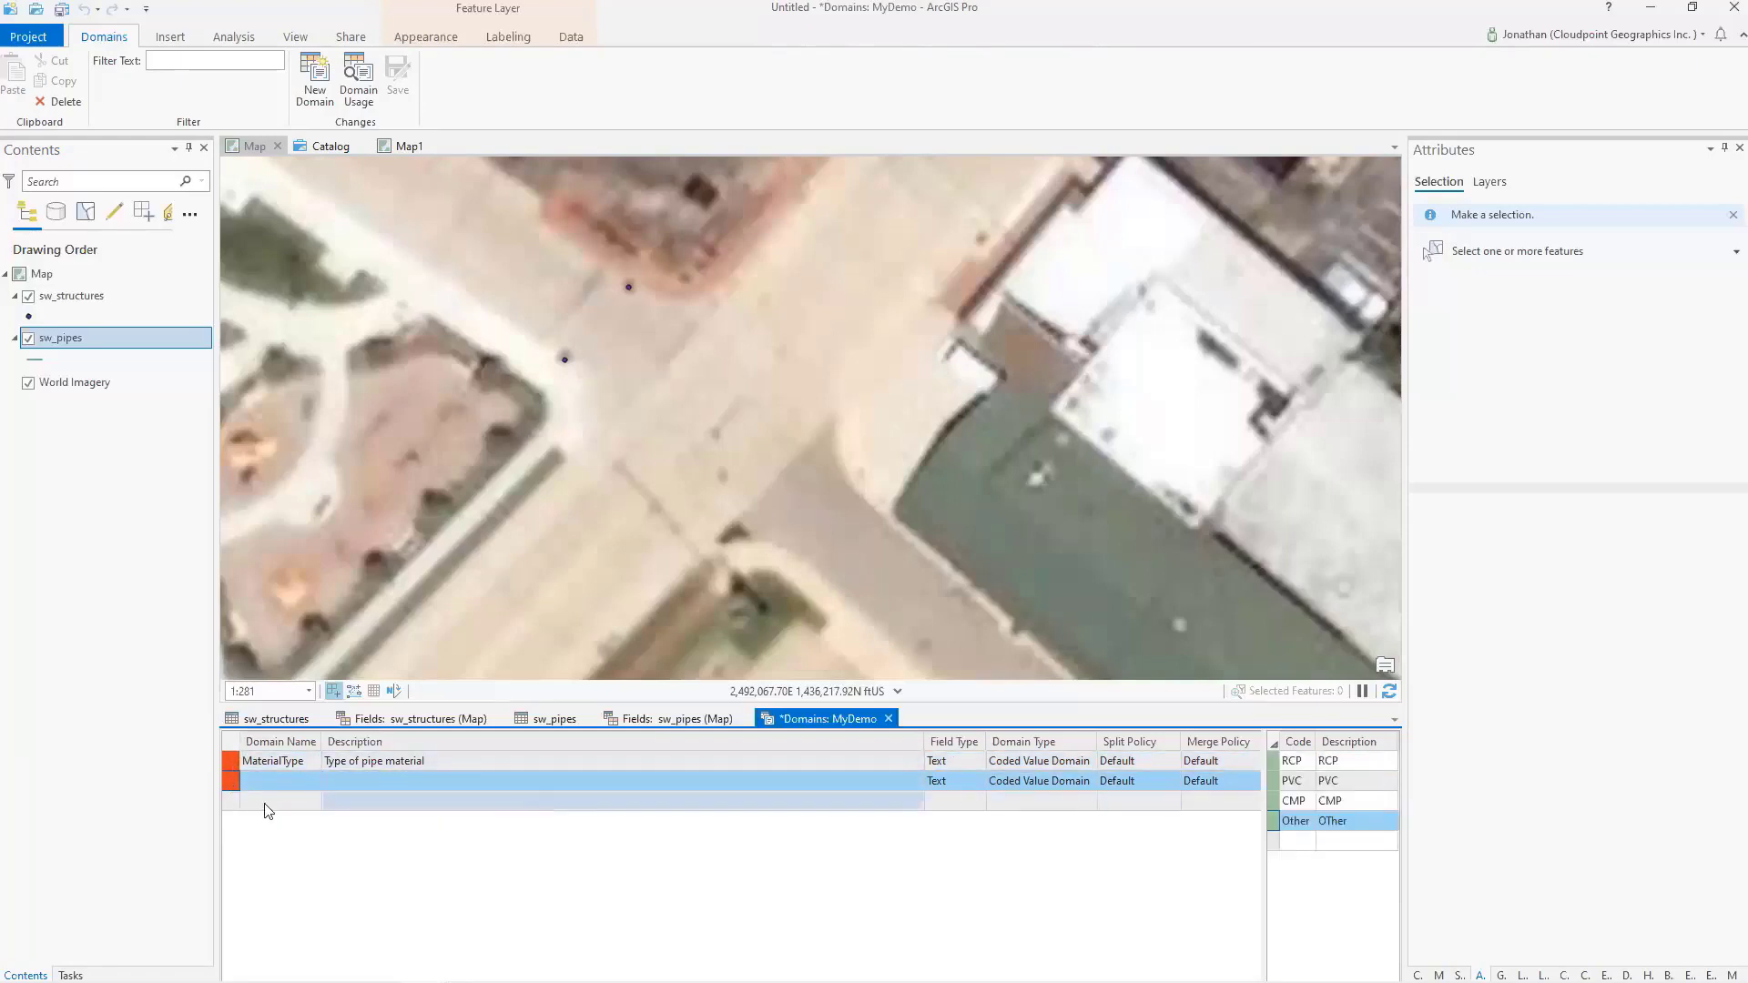
Step: Select all four code rows and try pasting them into the original MaterialType domain
click(1289, 763)
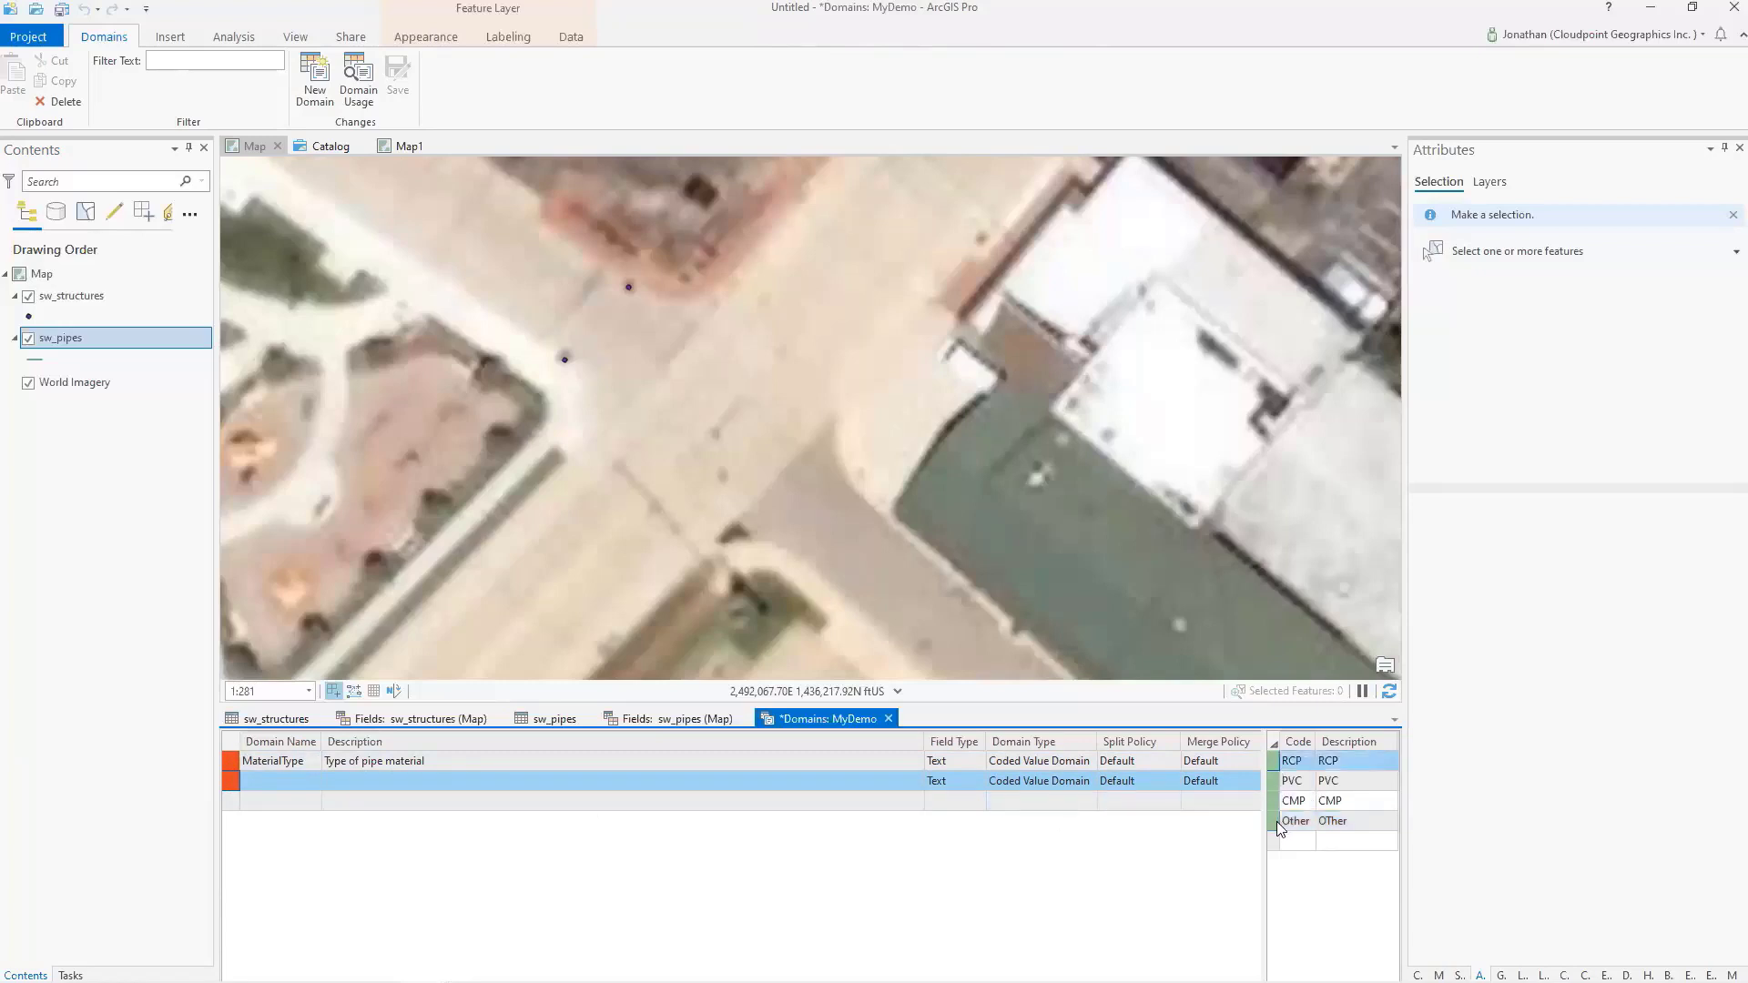
shift+click(1275, 821)
right_click(1275, 822)
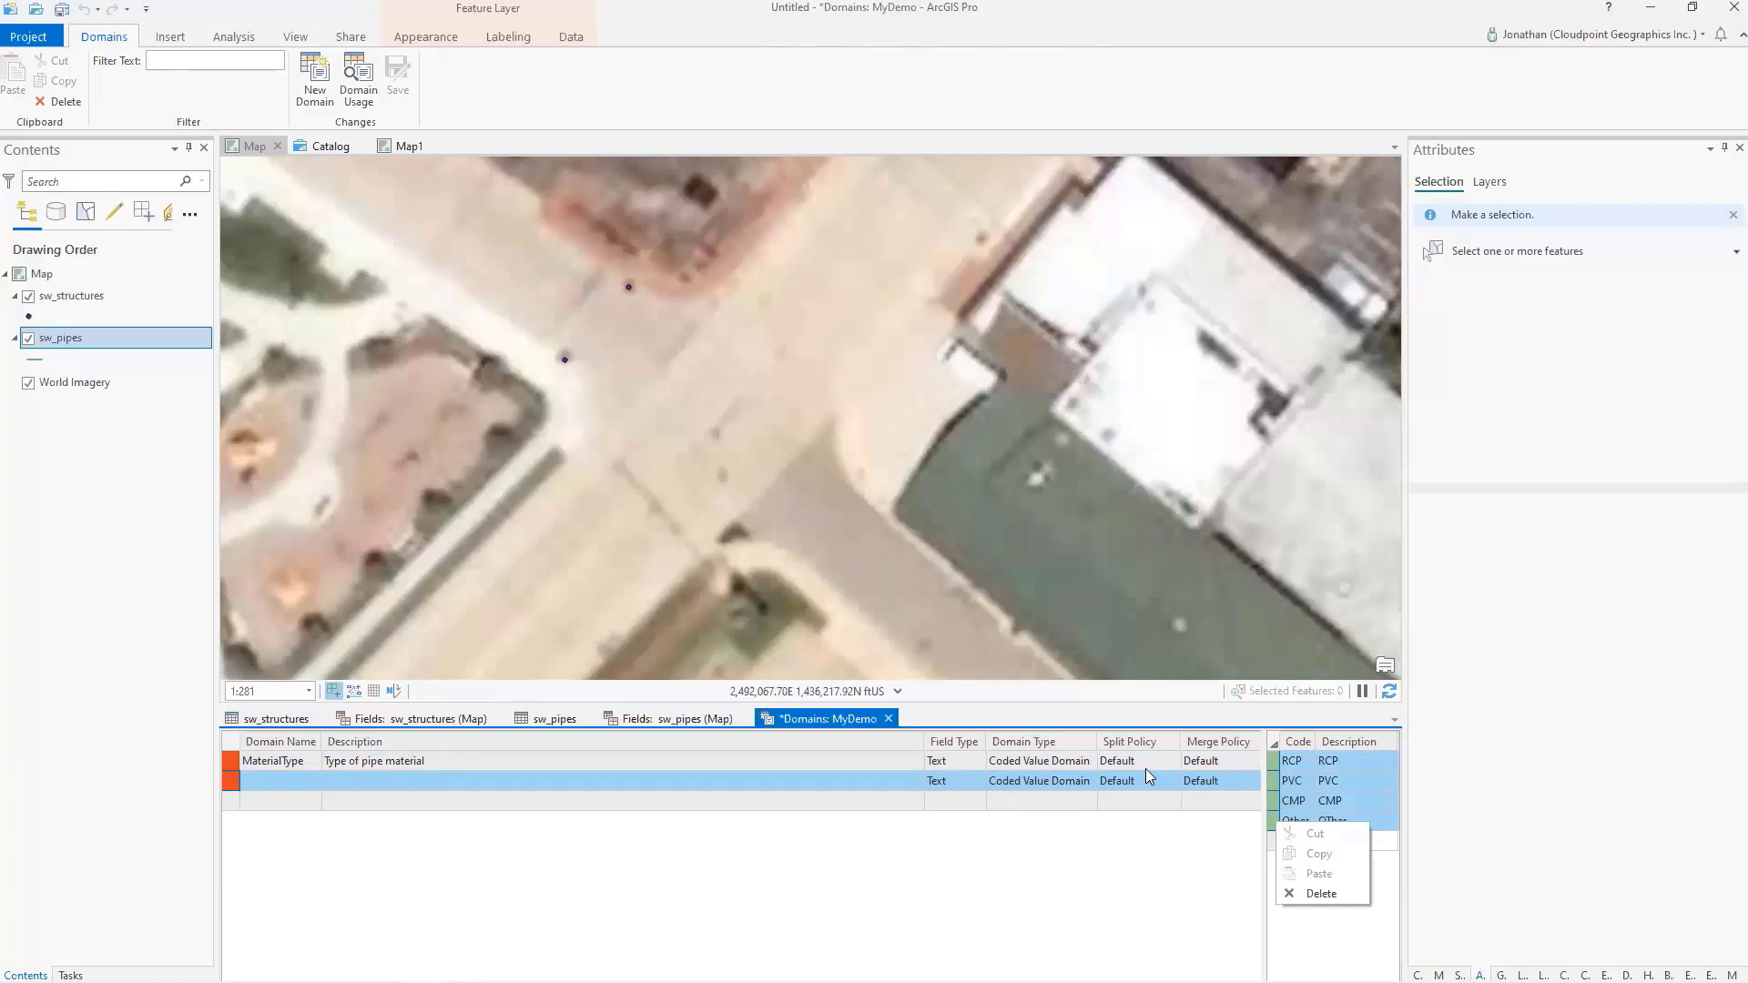
click(273, 761)
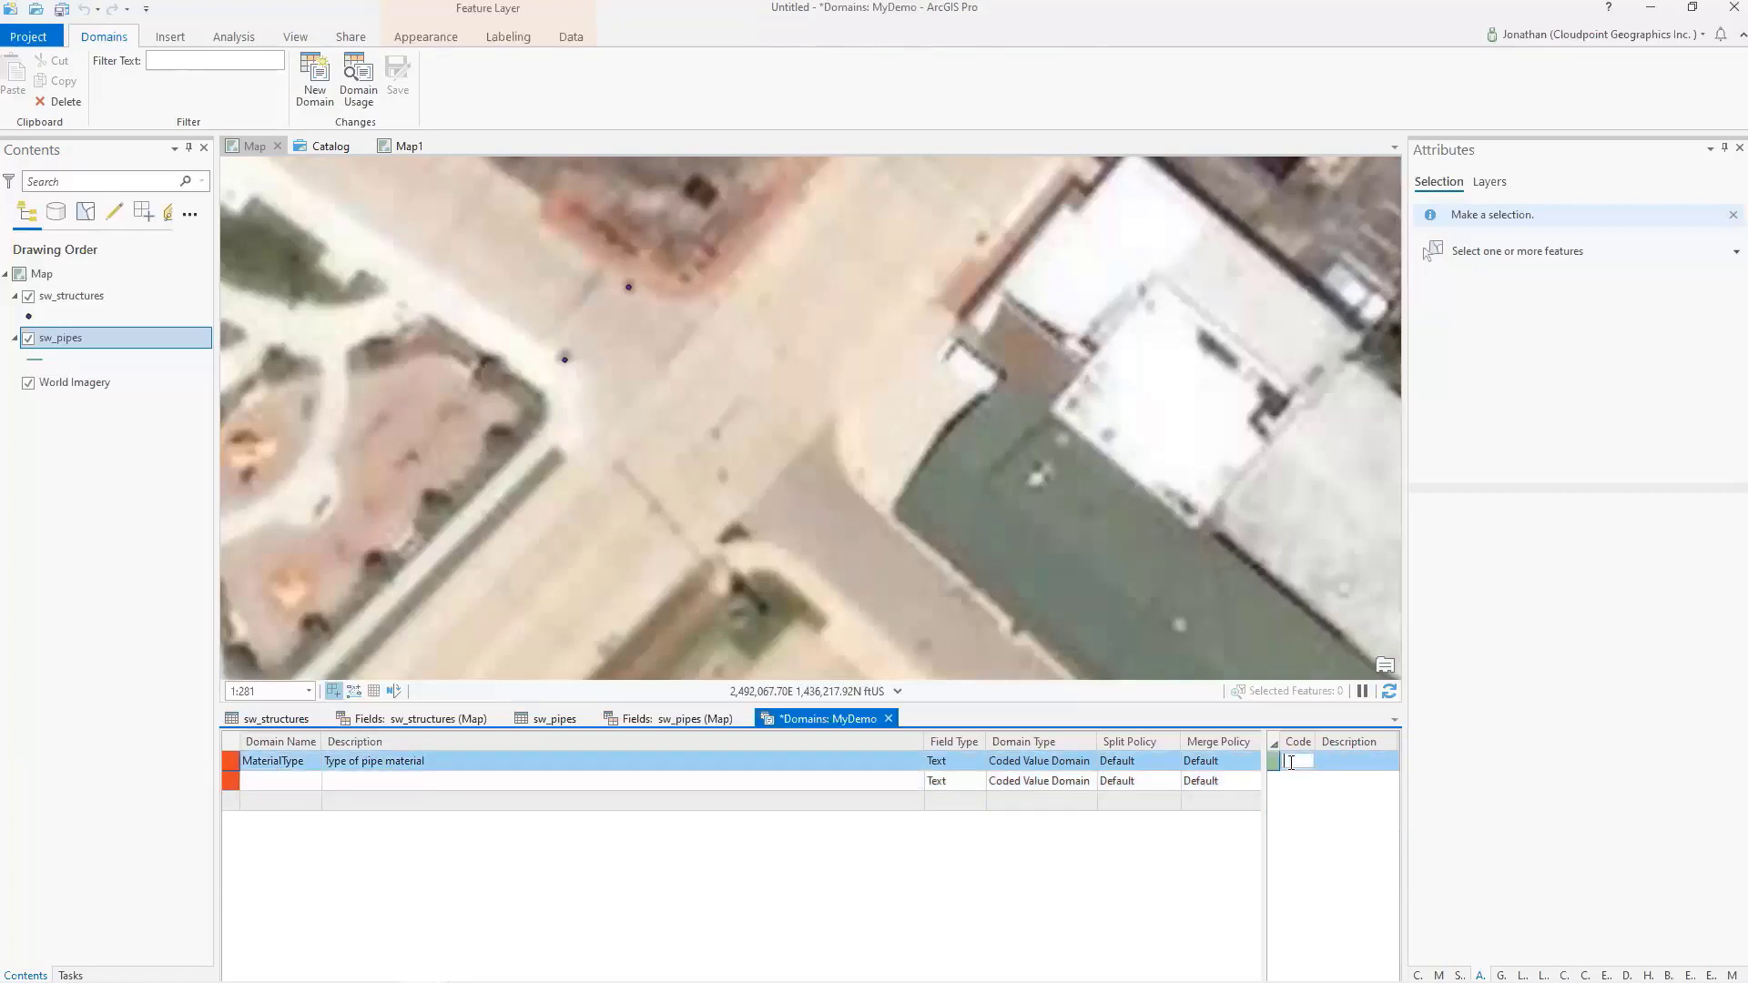
key(ctrl+v)
click(256, 783)
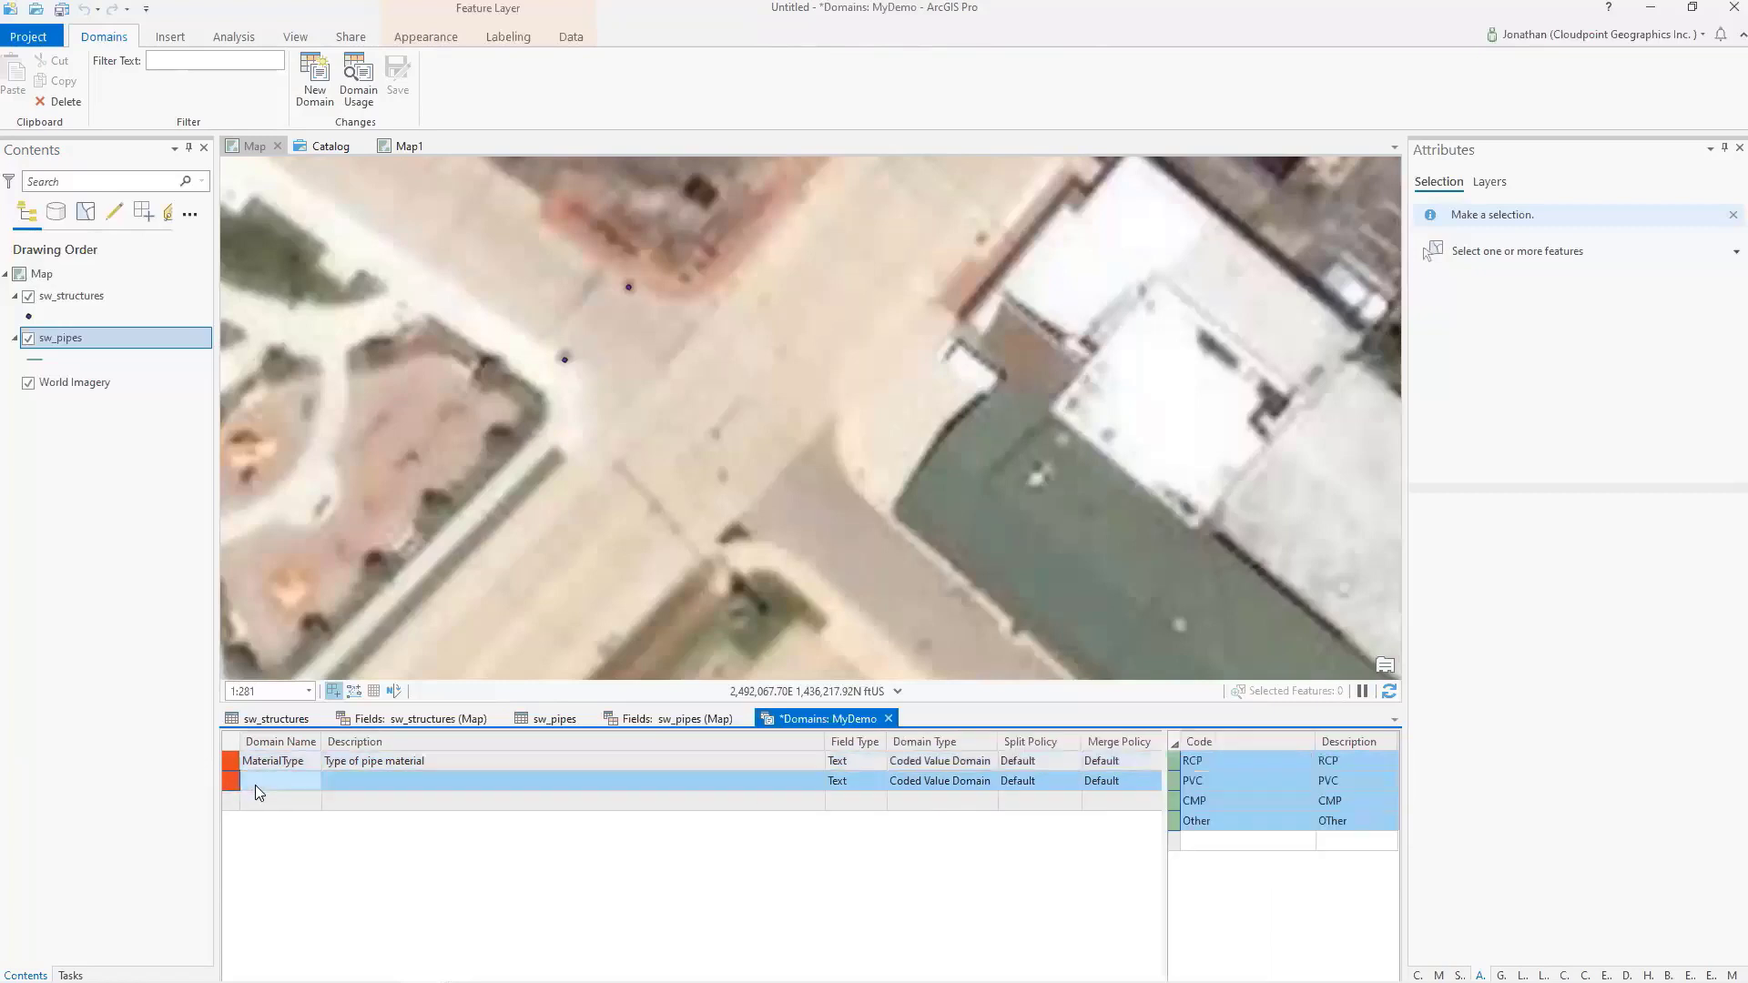
Step: Delete the original MaterialType domain, rename the remaining one MaterialType, and save
click(233, 761)
right_click(233, 763)
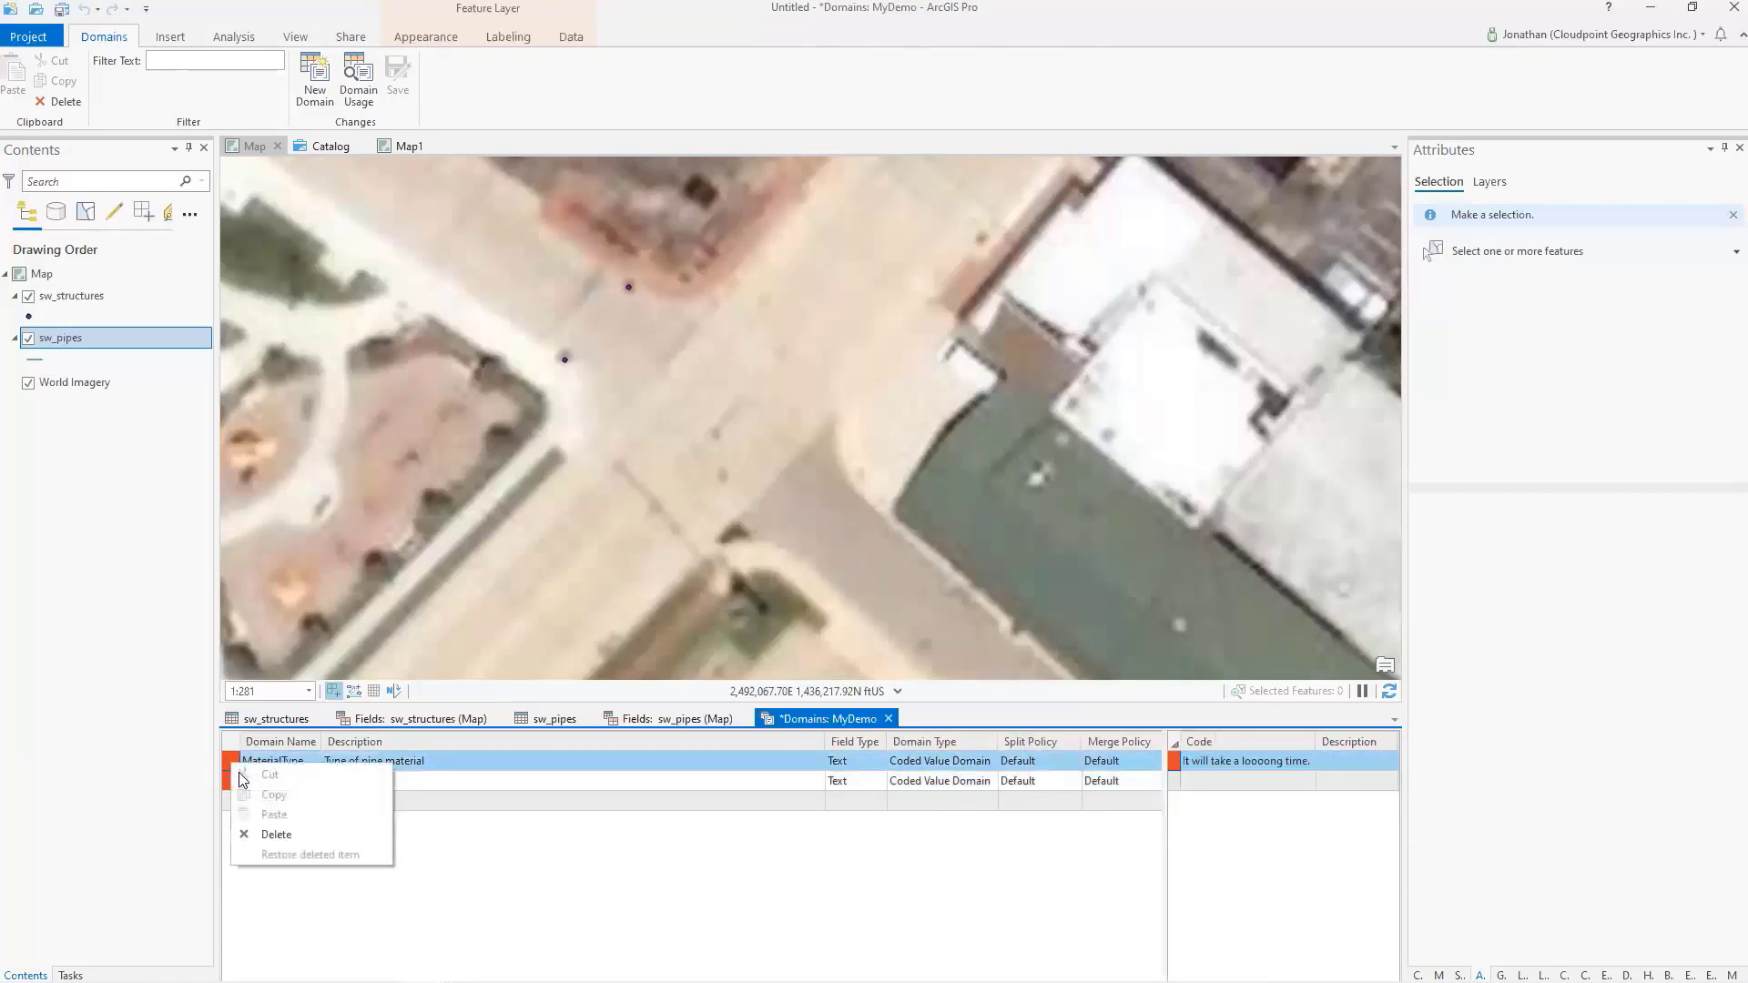
click(278, 836)
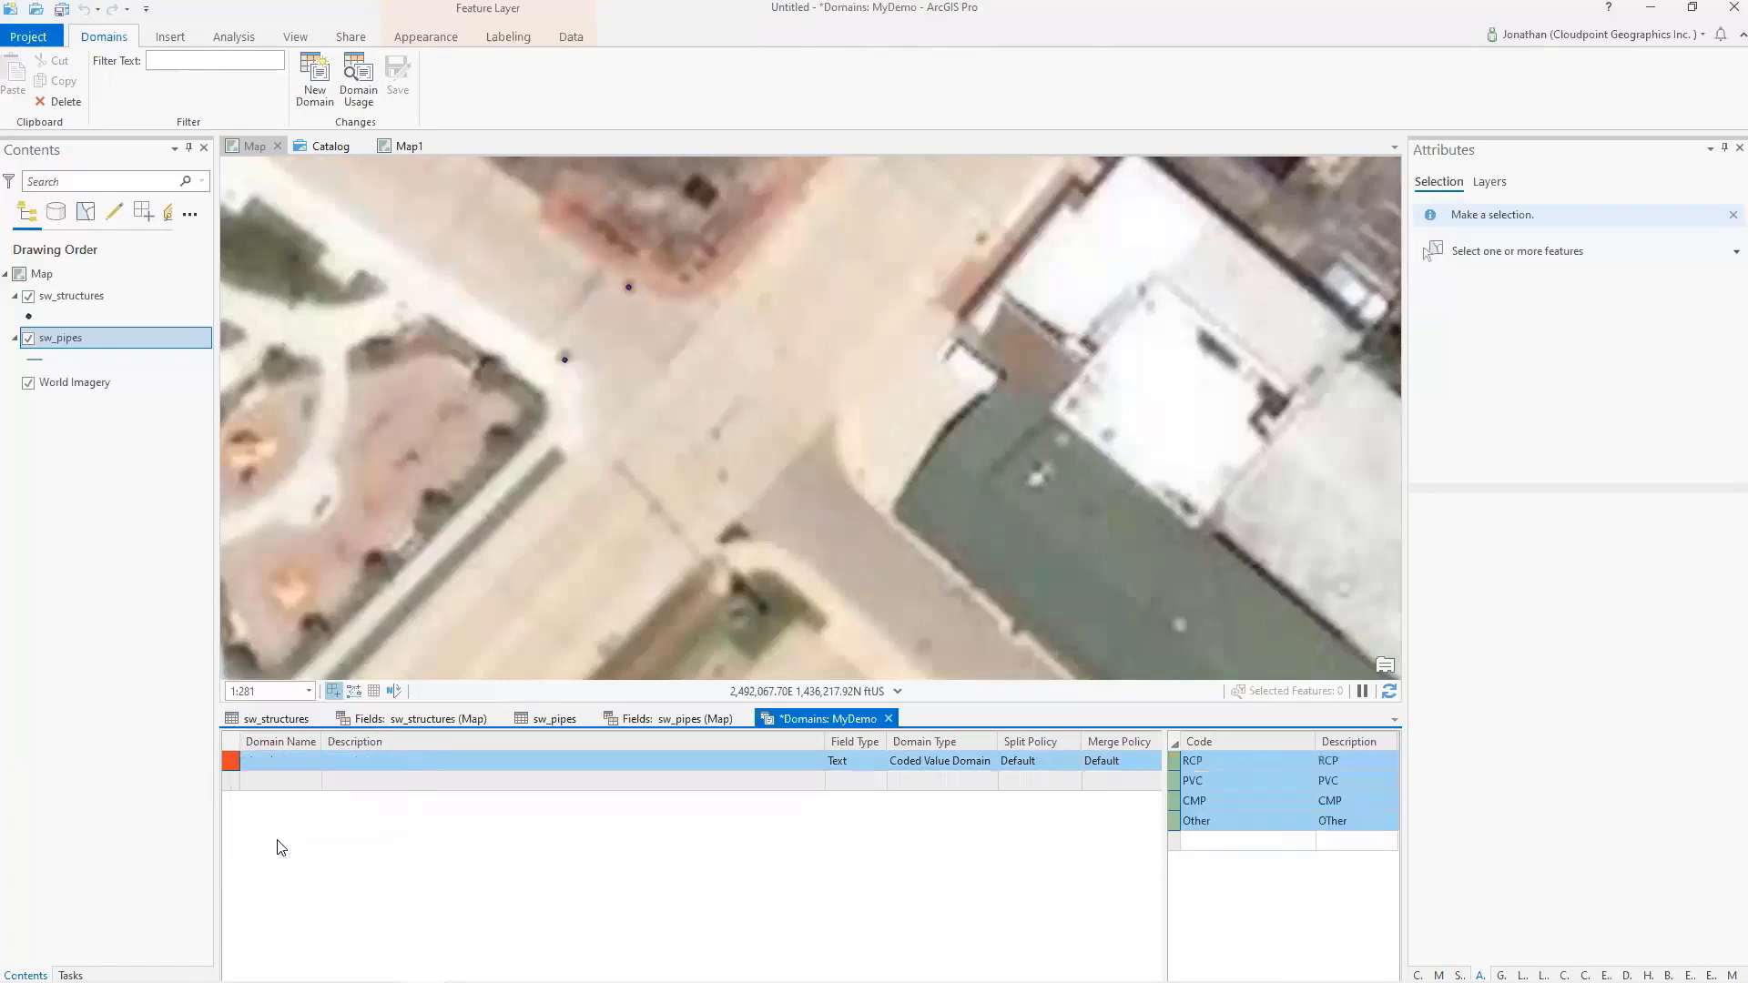
click(257, 763)
text(Mate)
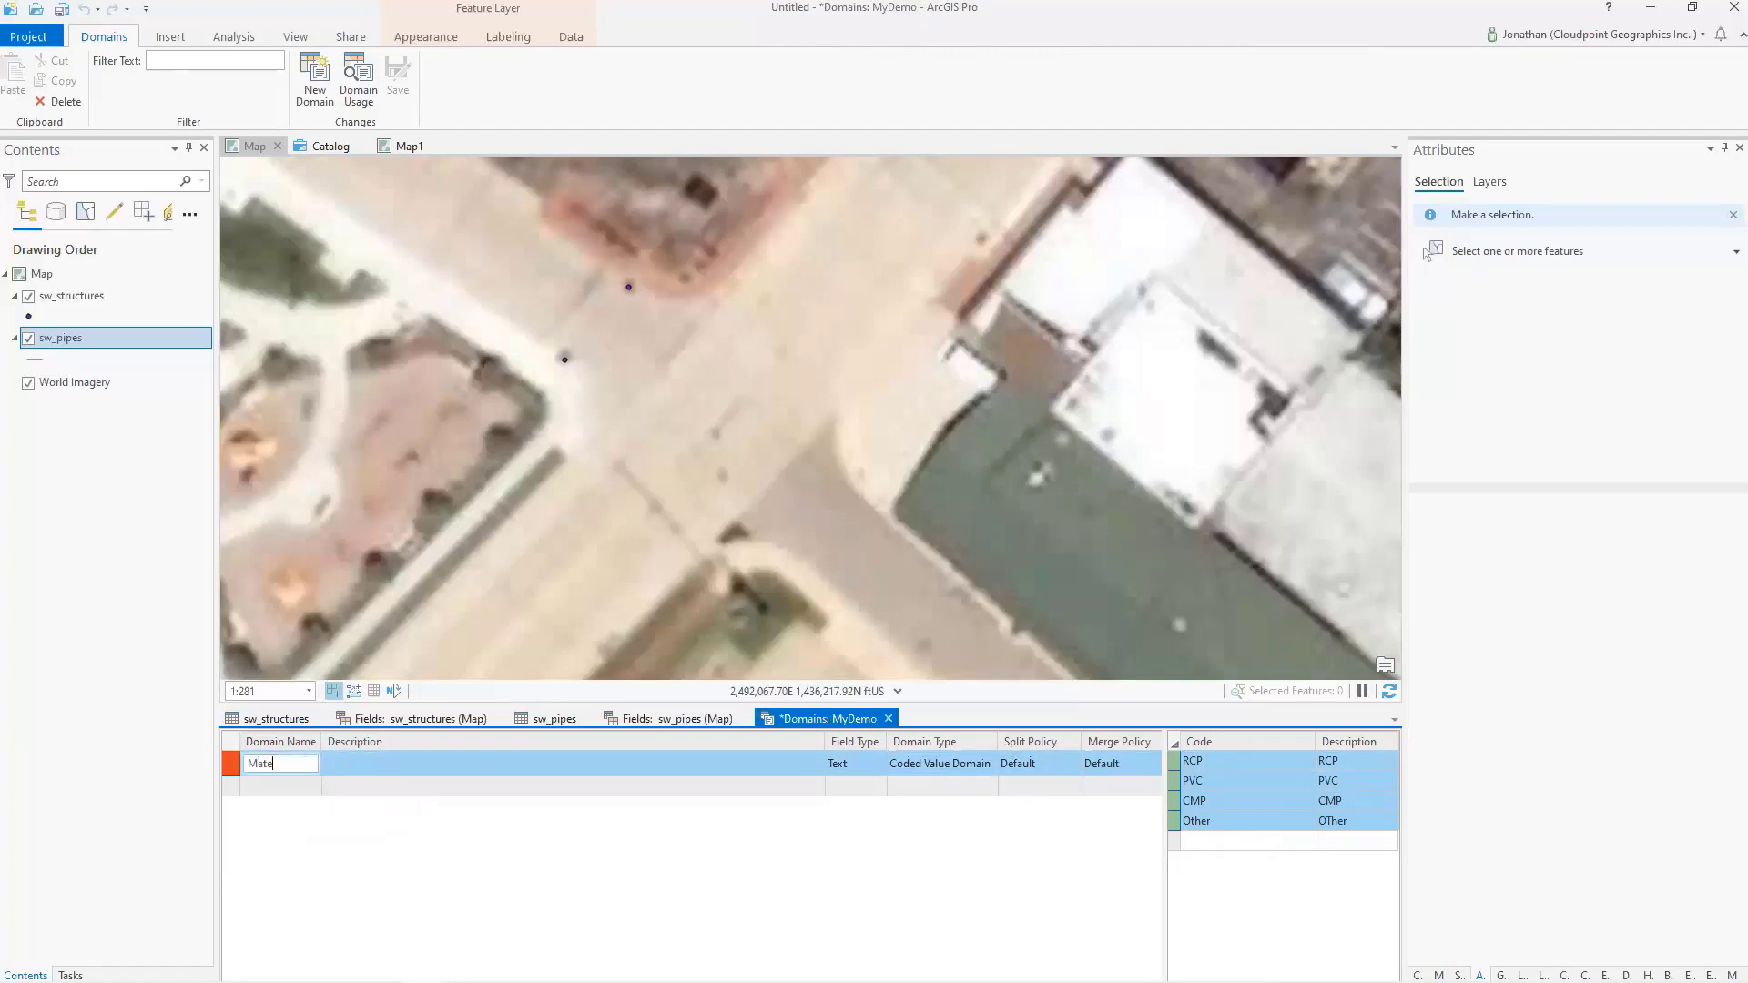
text(rialType)
key(Tab)
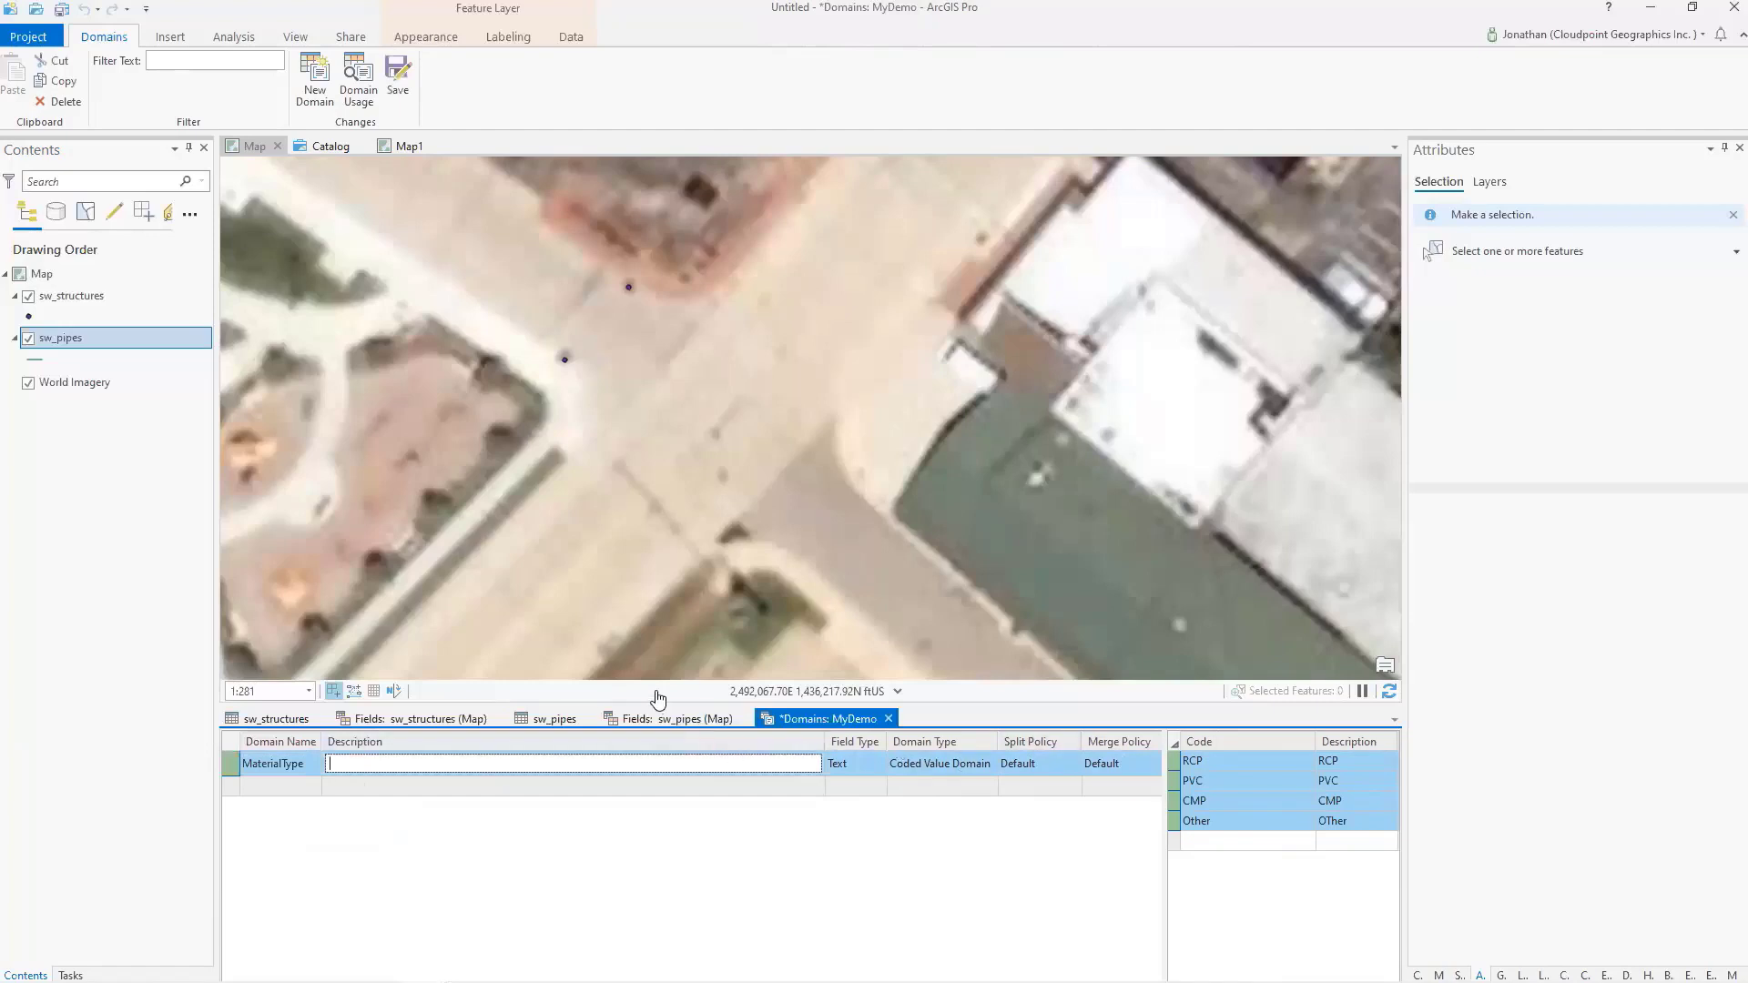
click(401, 91)
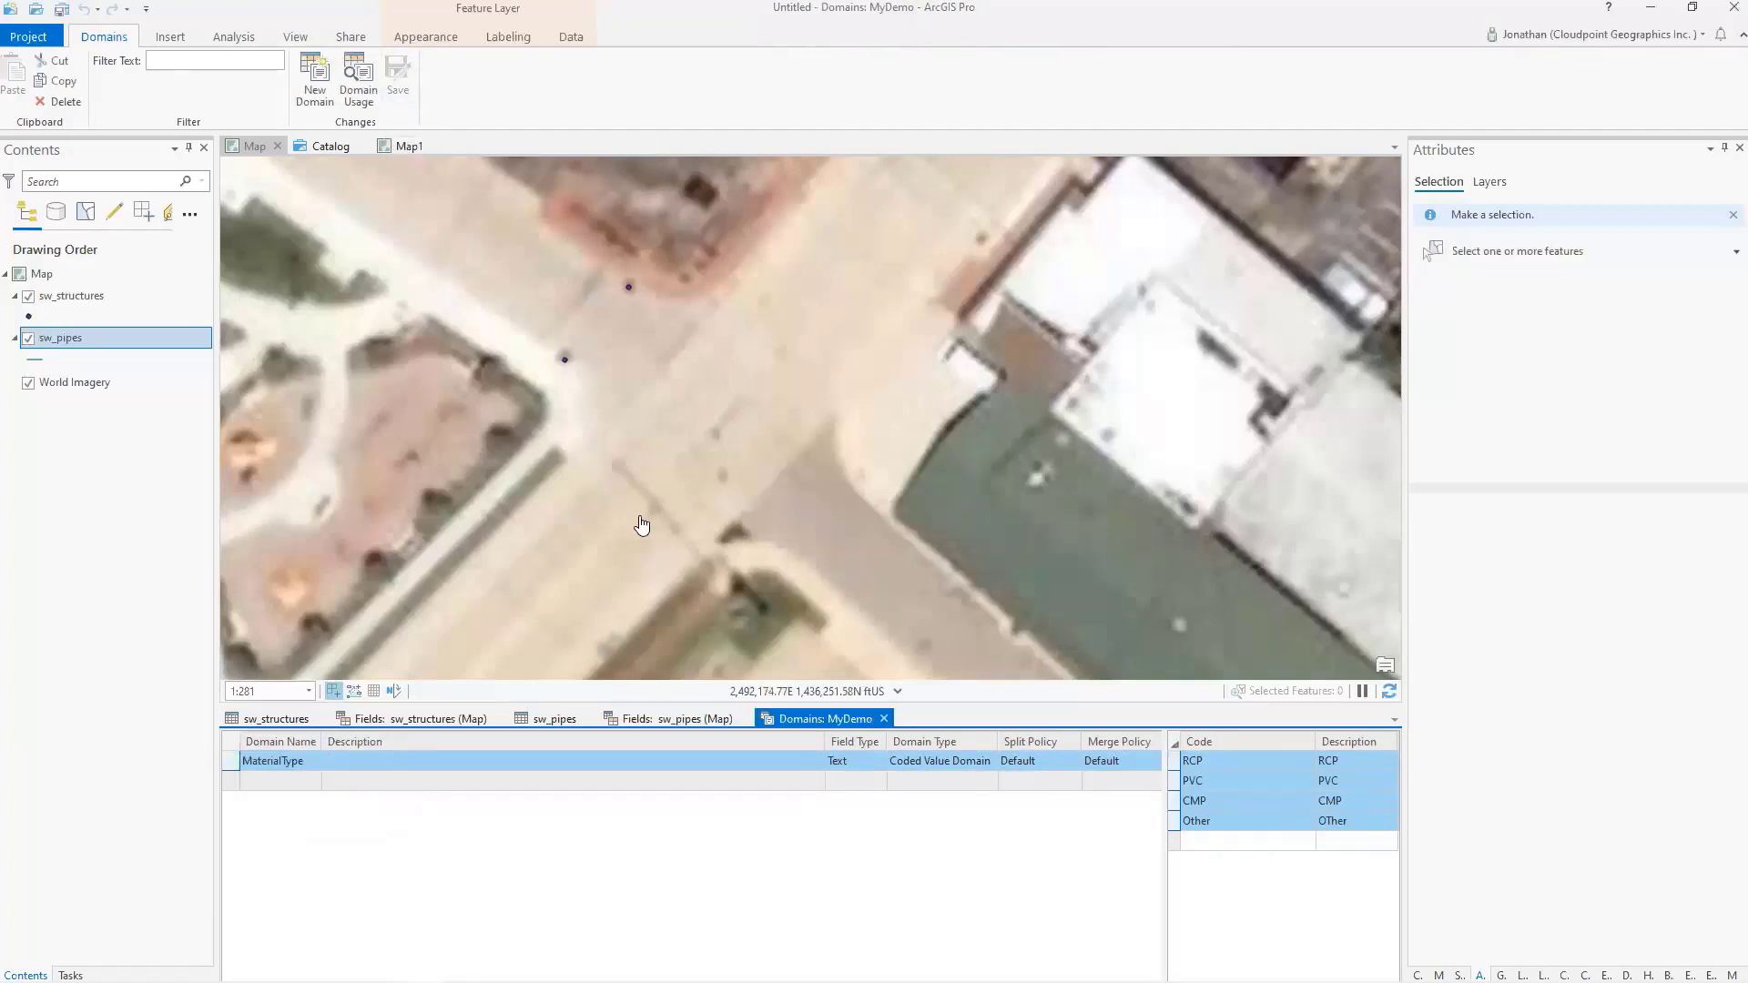
Step: Save the sw_pipes field changes that link Material to the MaterialType domain, then view the sw_pipes attribute table
click(696, 718)
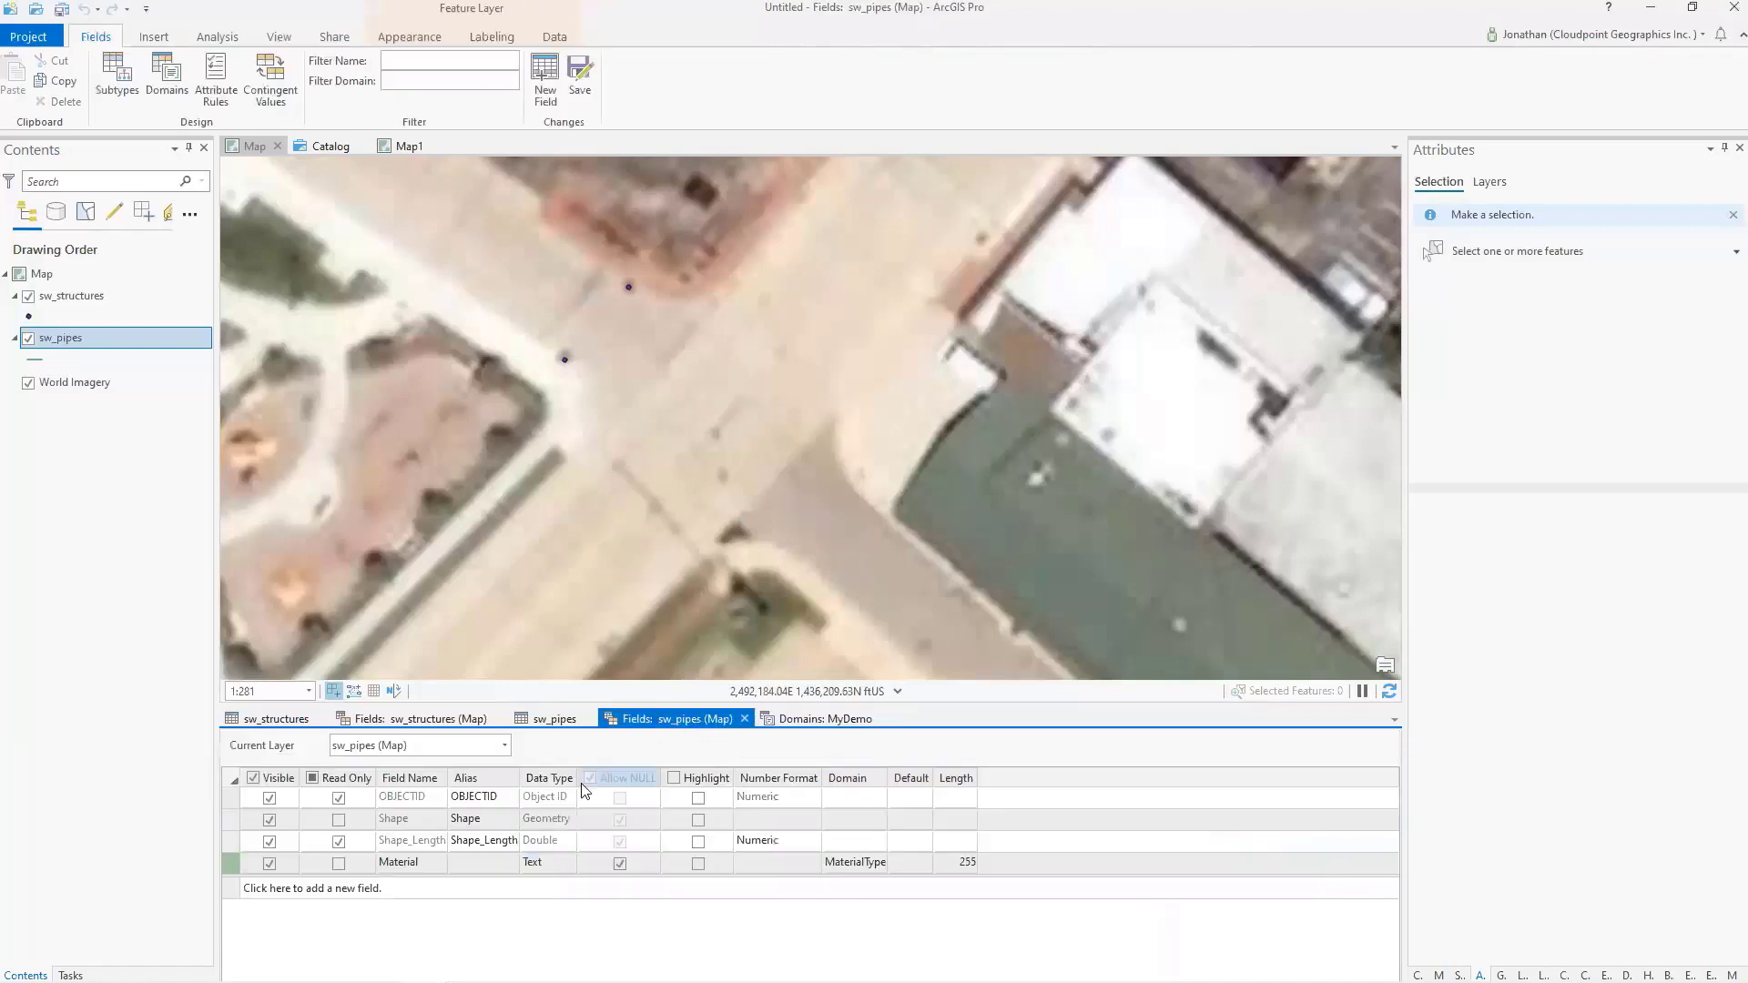
click(580, 75)
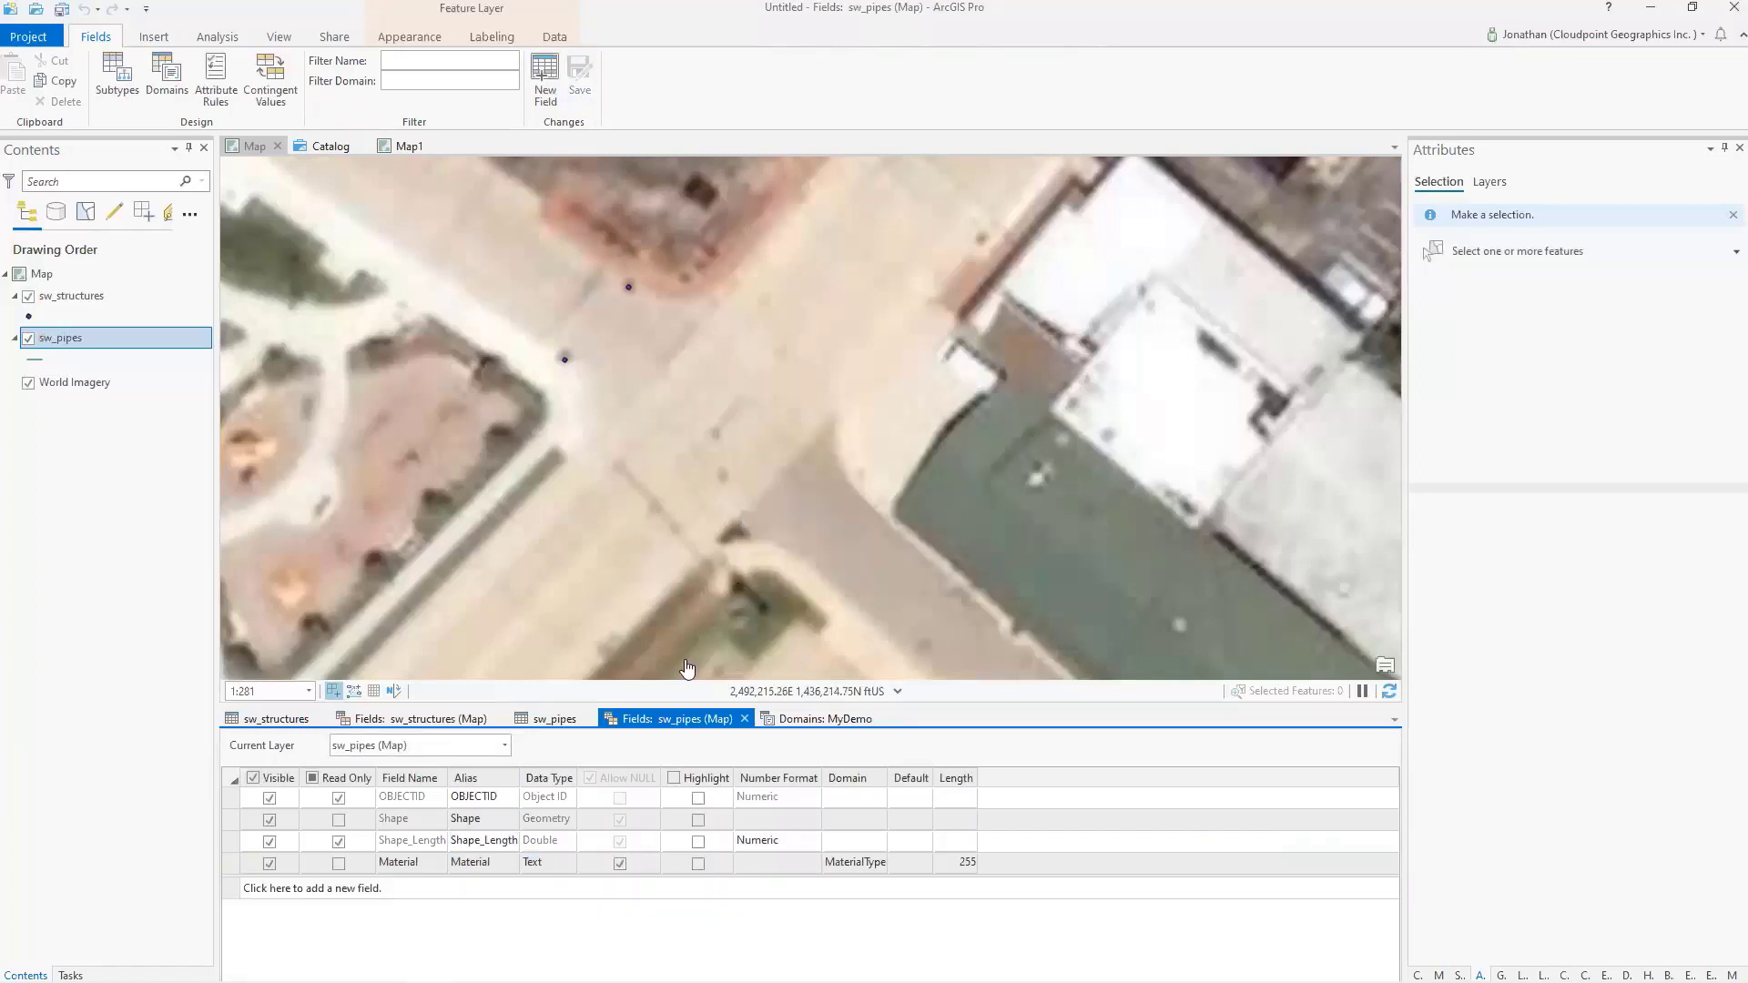
click(531, 724)
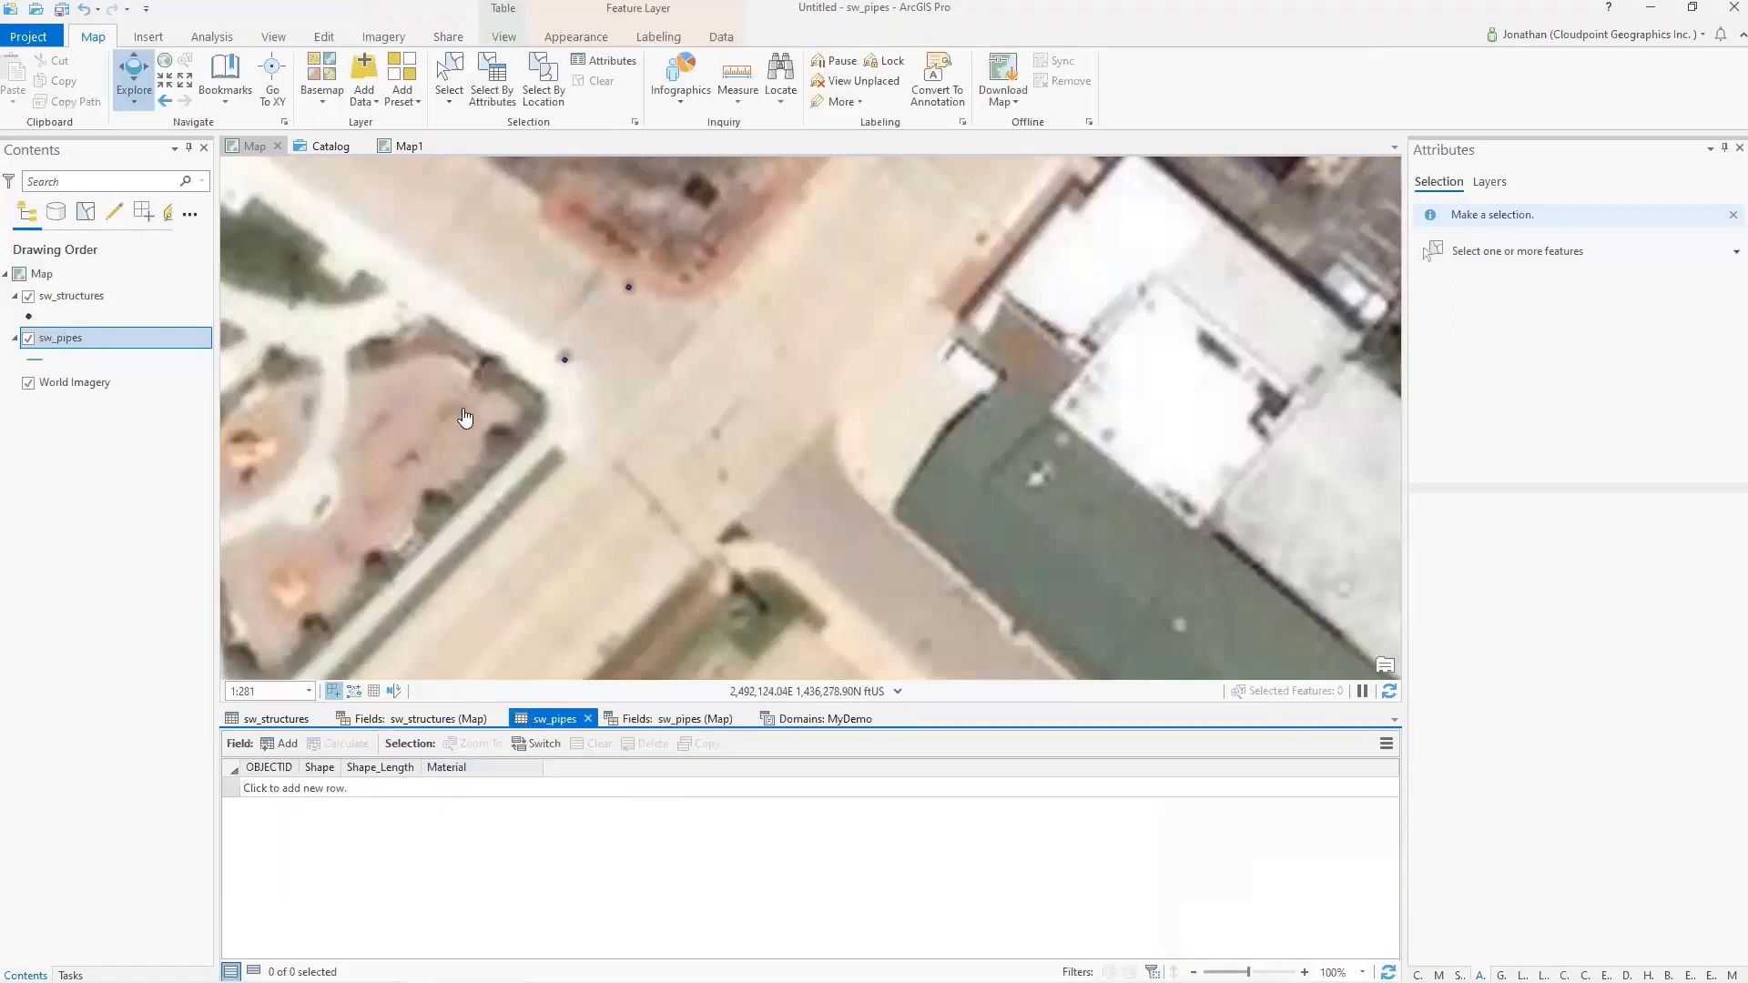
Step: Draw a sw_pipes line from the lower to the upper structure point, then list its Material domain choices
click(324, 41)
click(402, 75)
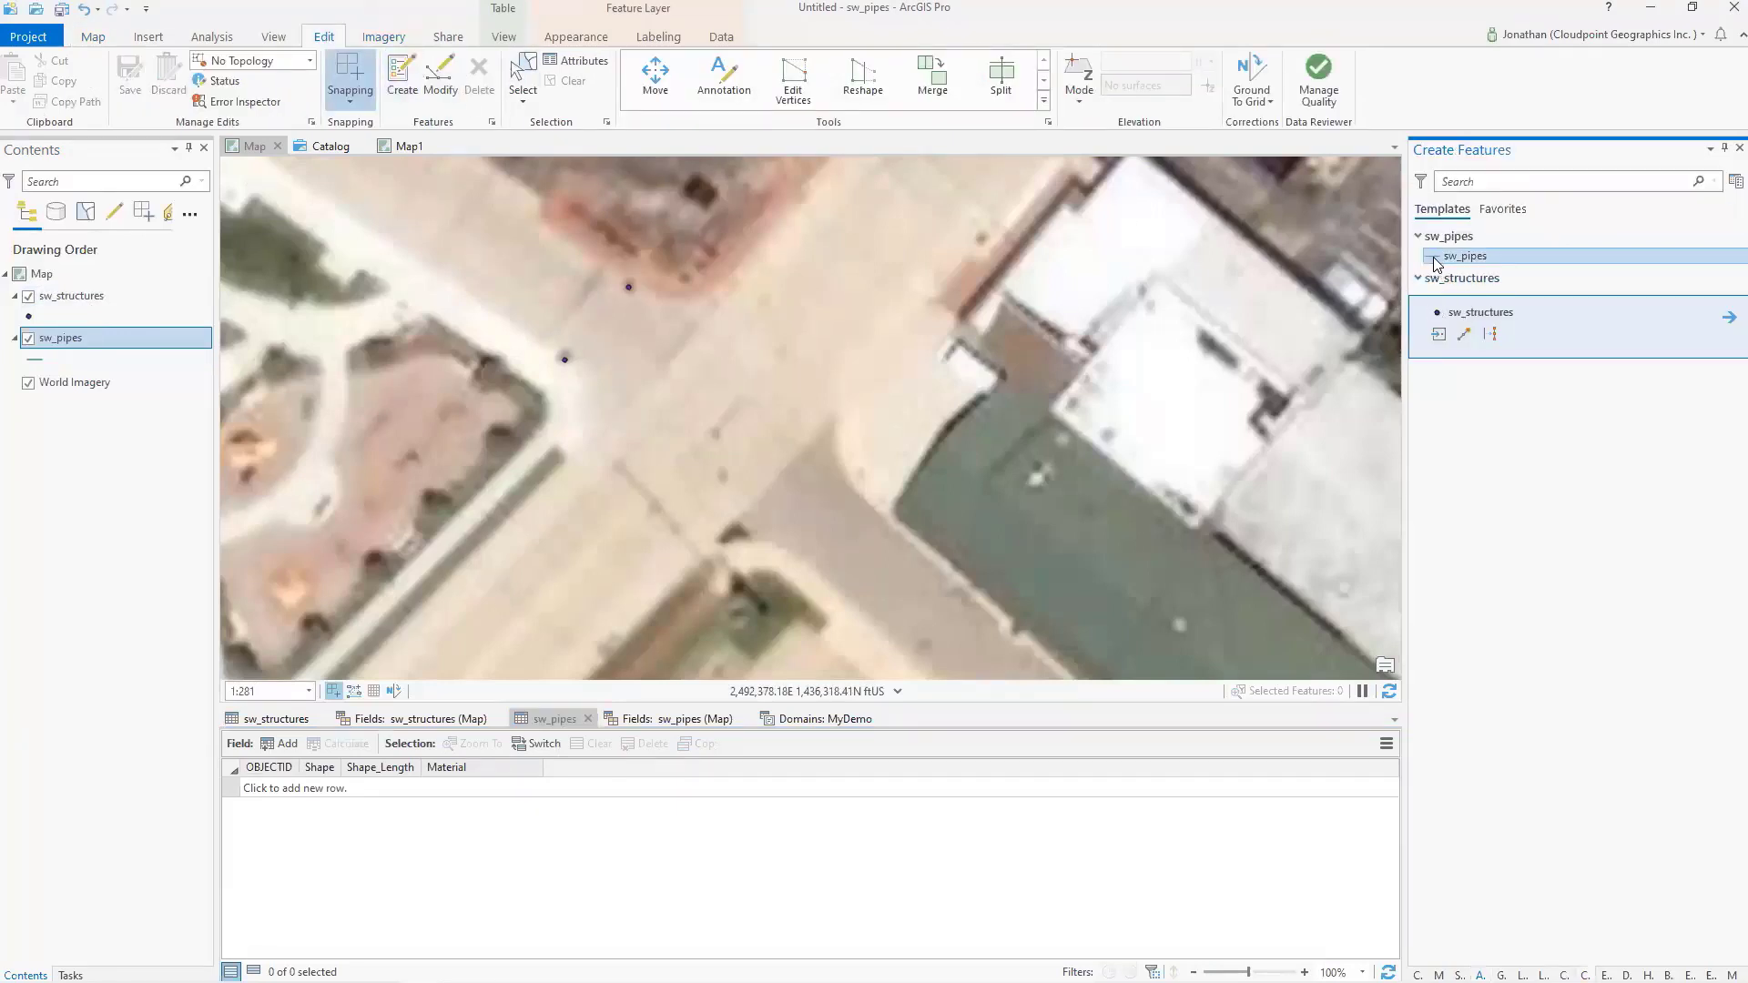
click(1462, 256)
click(564, 359)
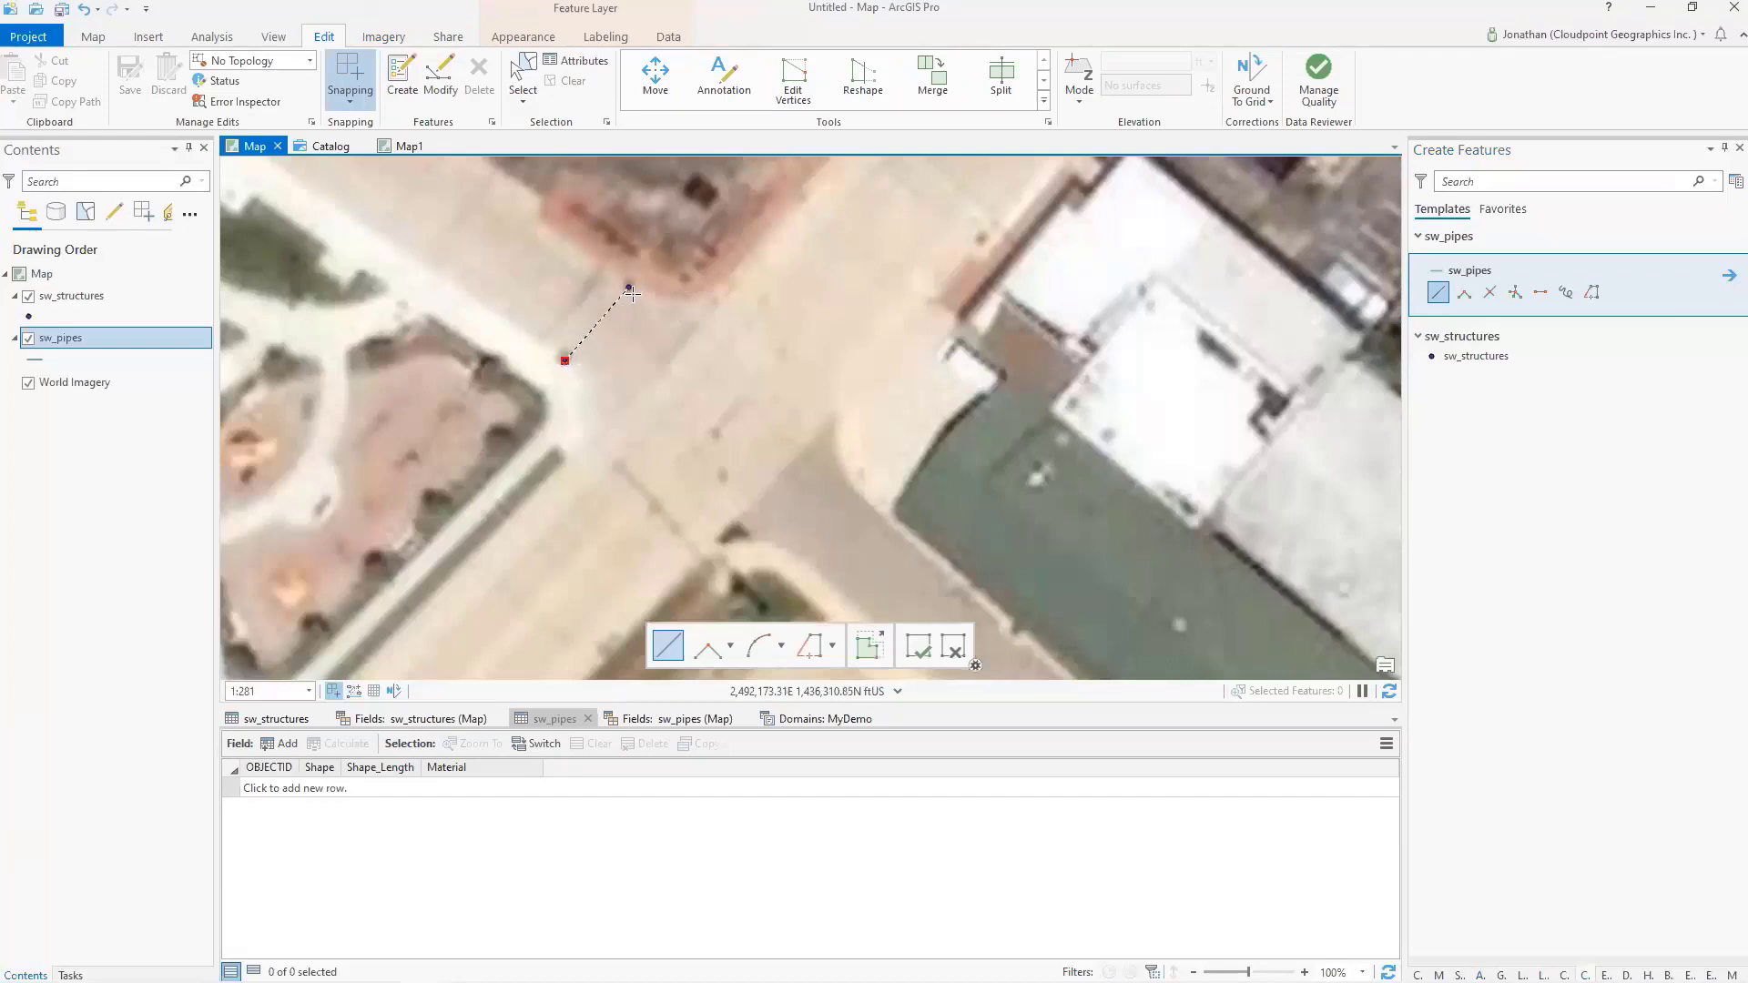
double_click(629, 288)
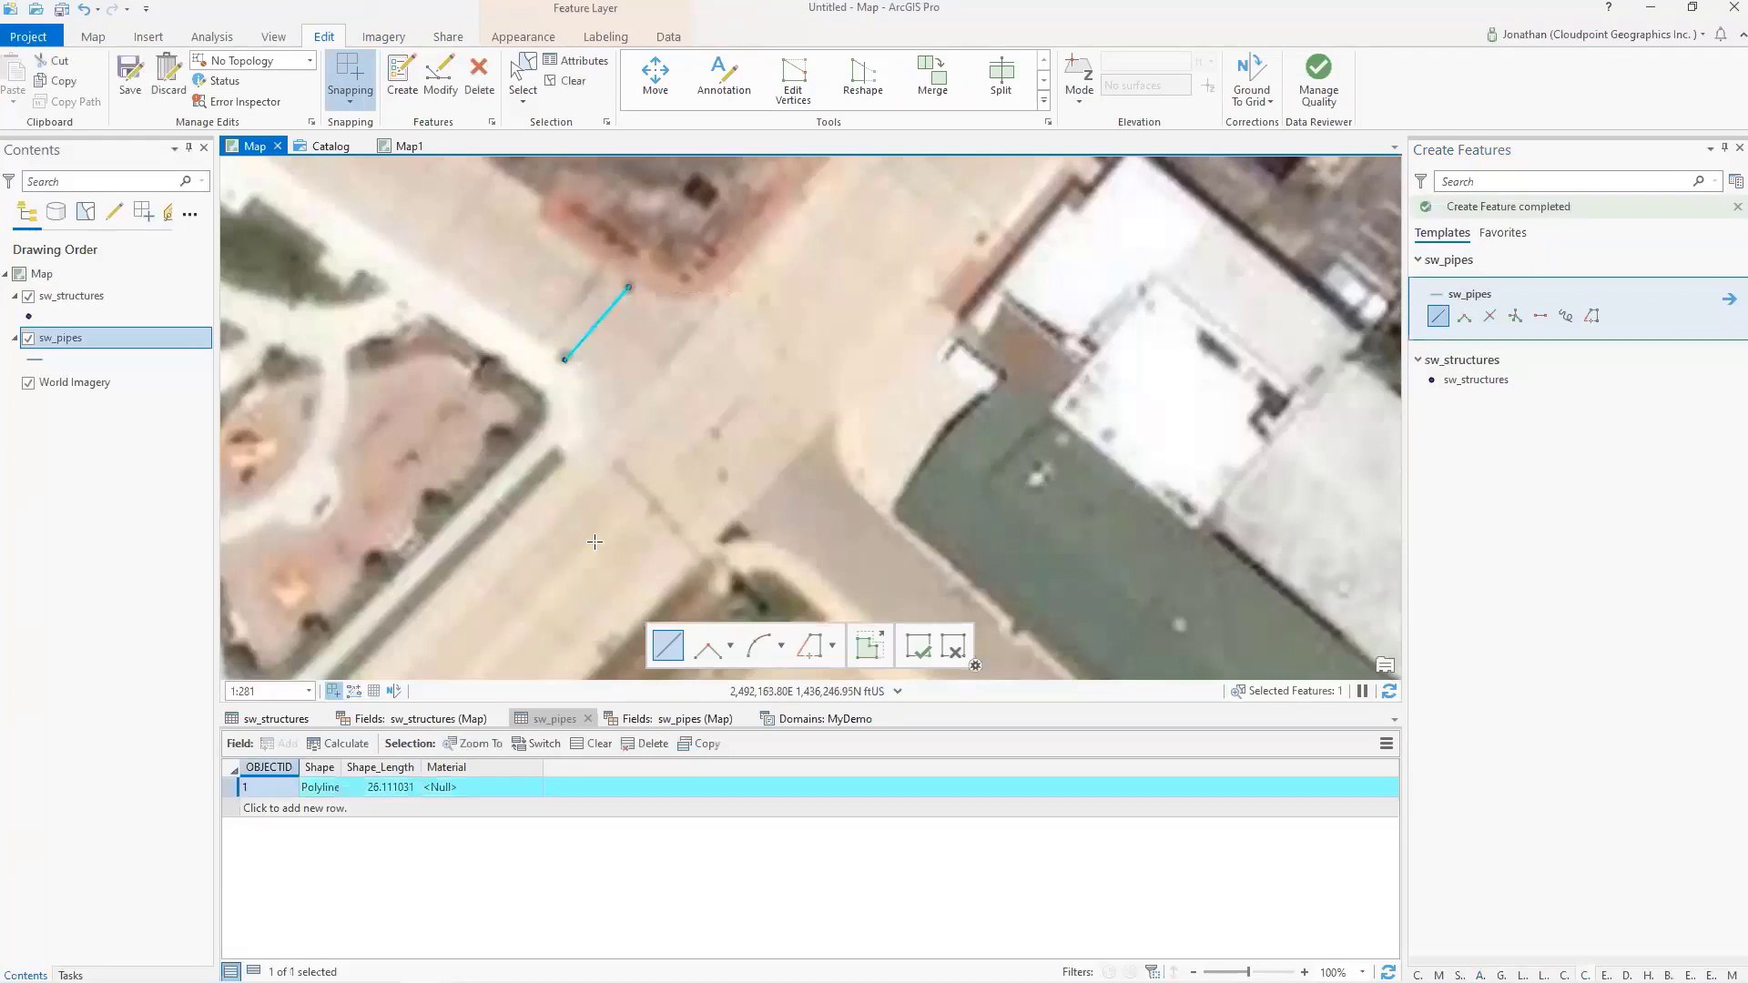
click(576, 61)
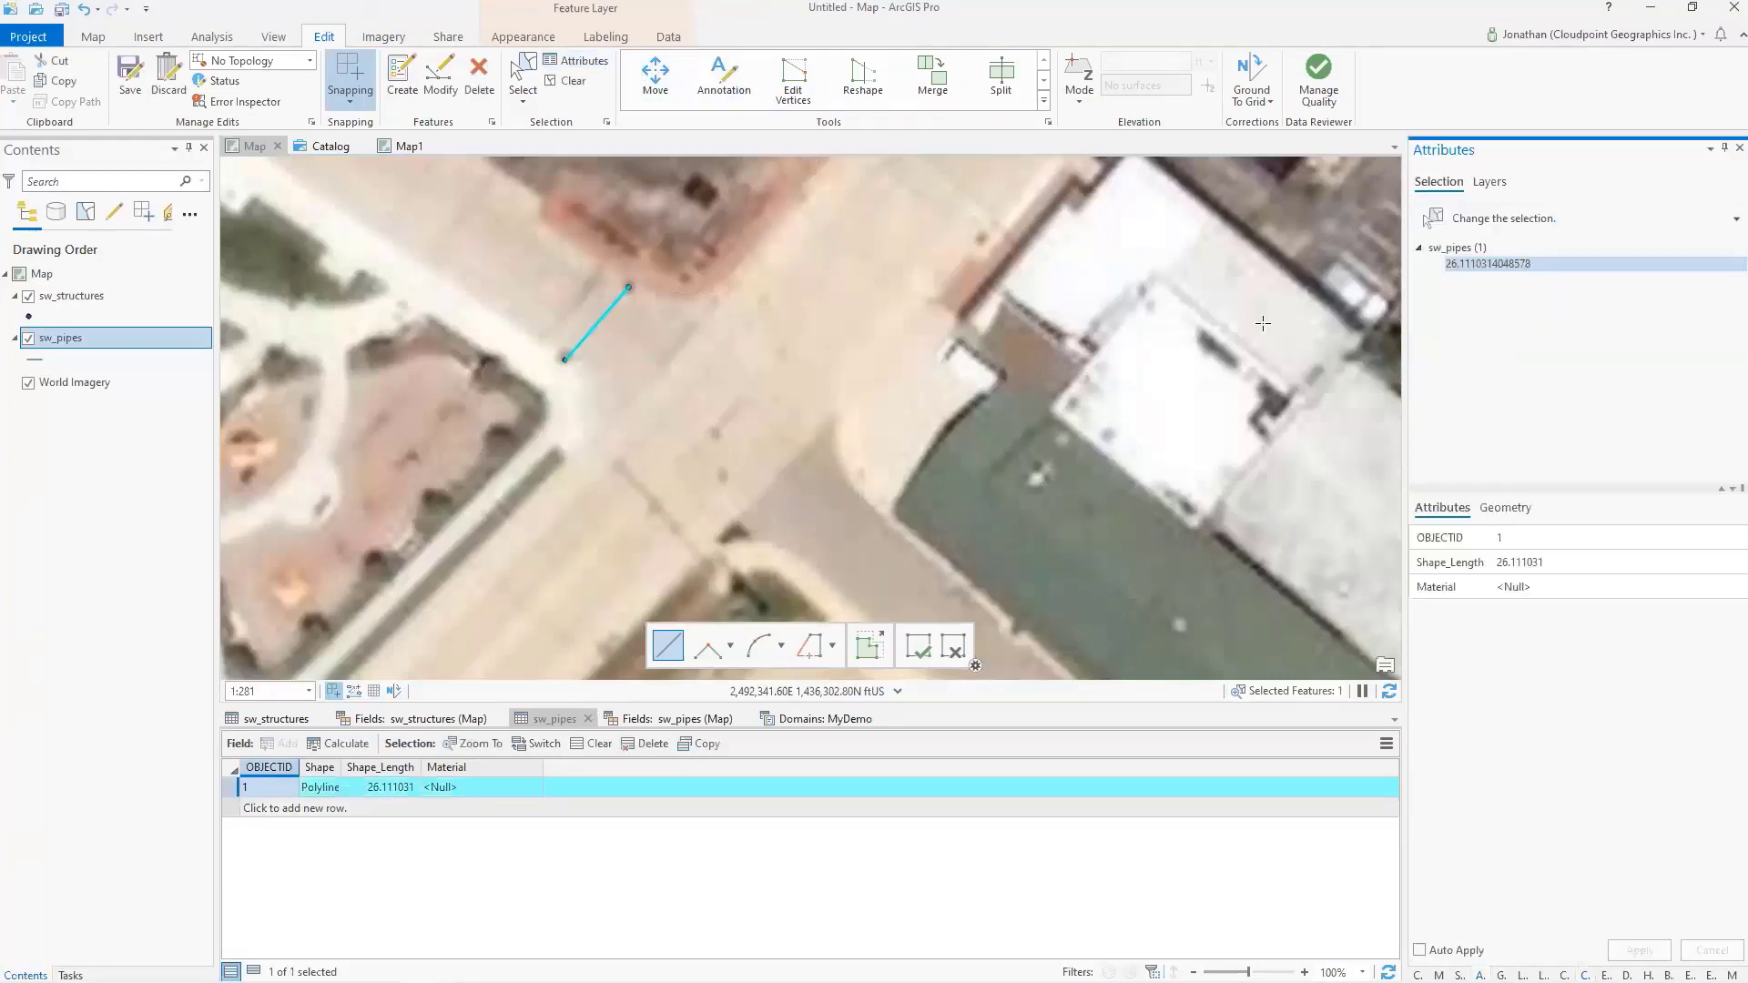
click(1522, 590)
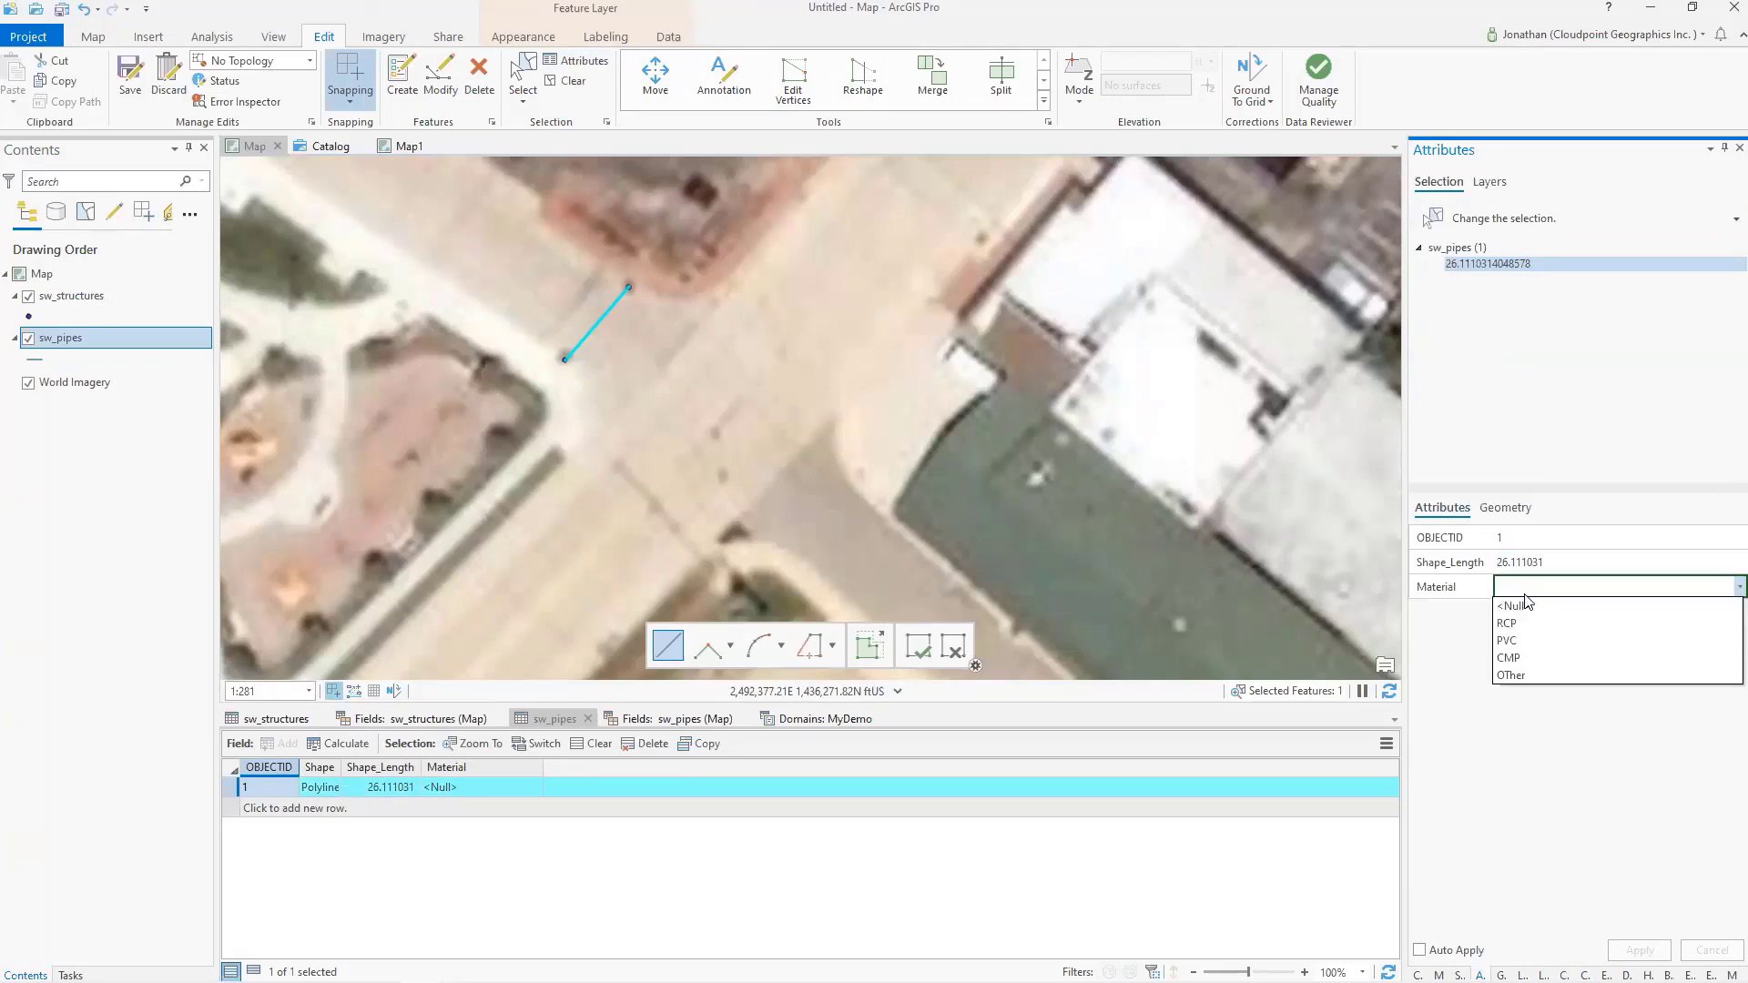